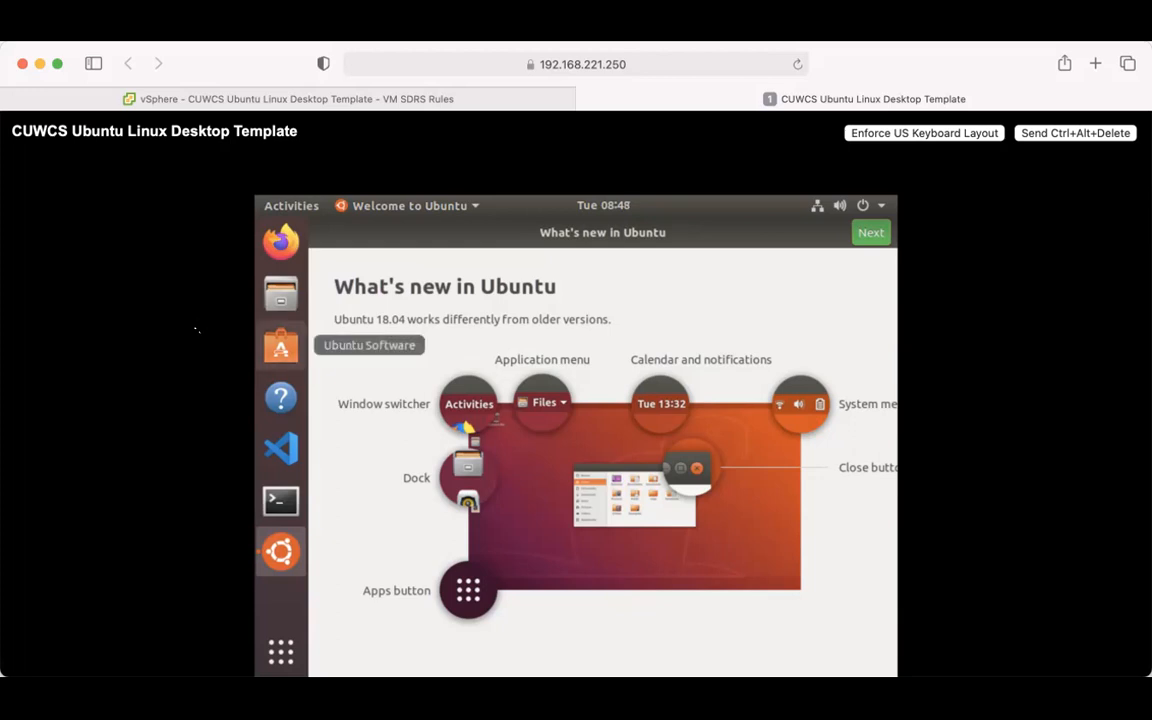
- Launch Firefox and search Google for 'realvnc'
{"action": "left_click", "coordinate": [276, 243]}
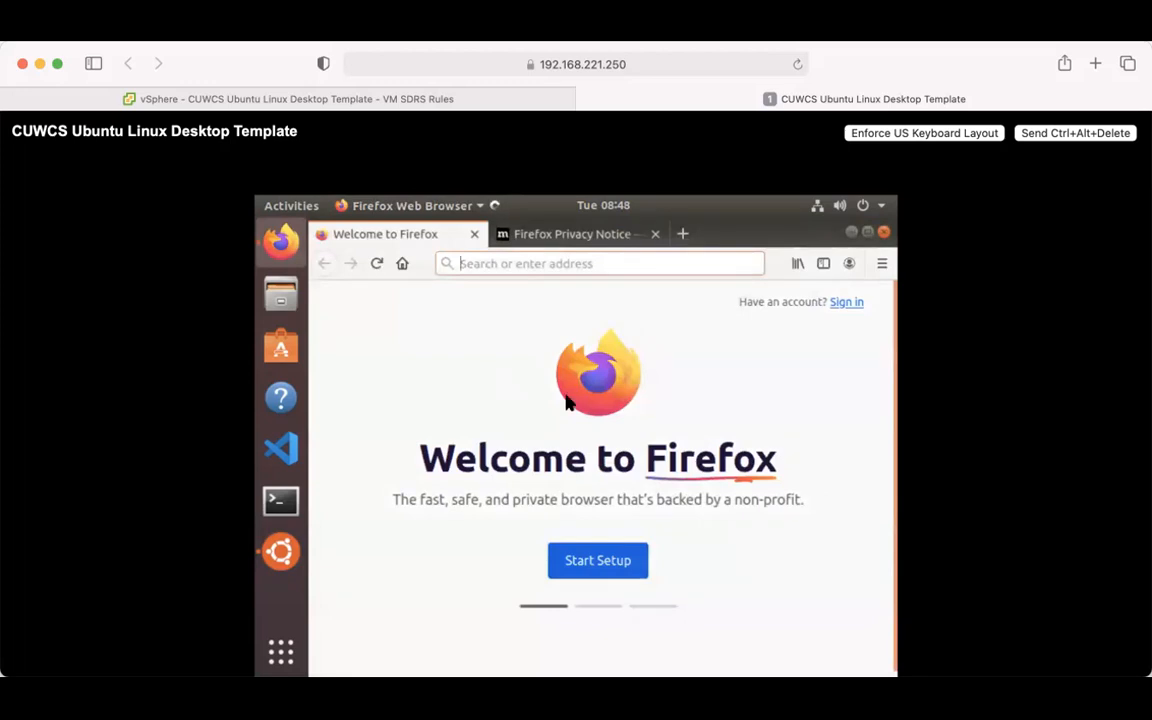
{"action": "type", "text": "realvnc"}
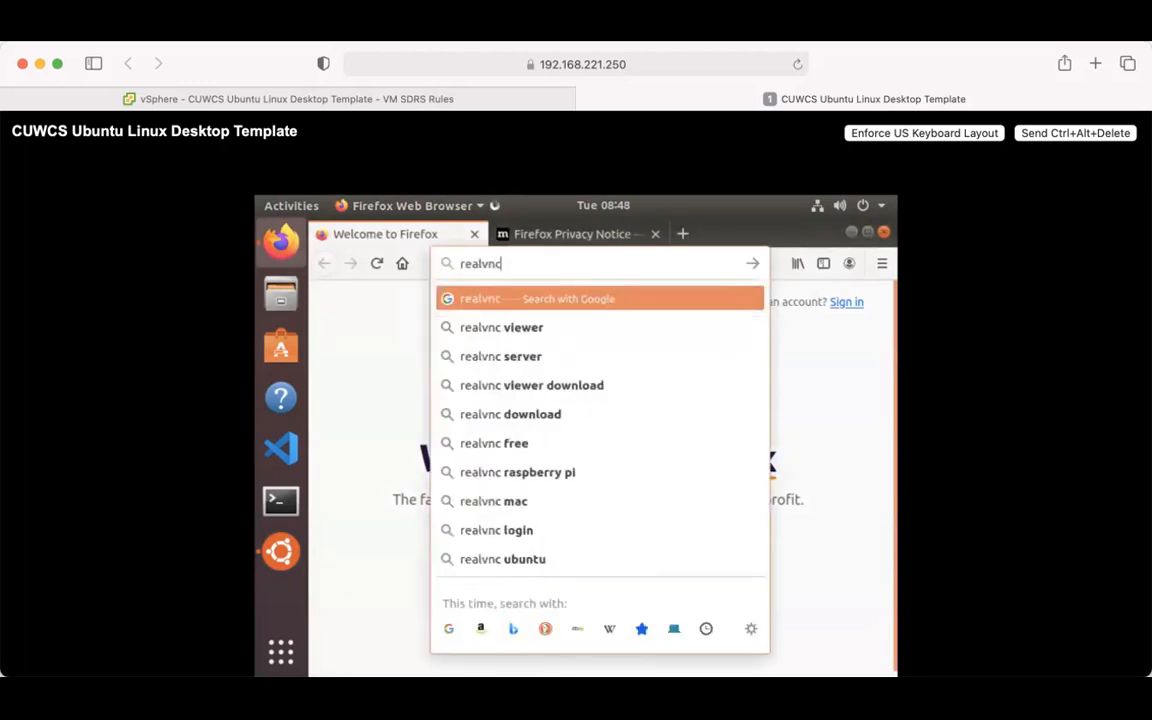
{"action": "key", "text": "Return"}
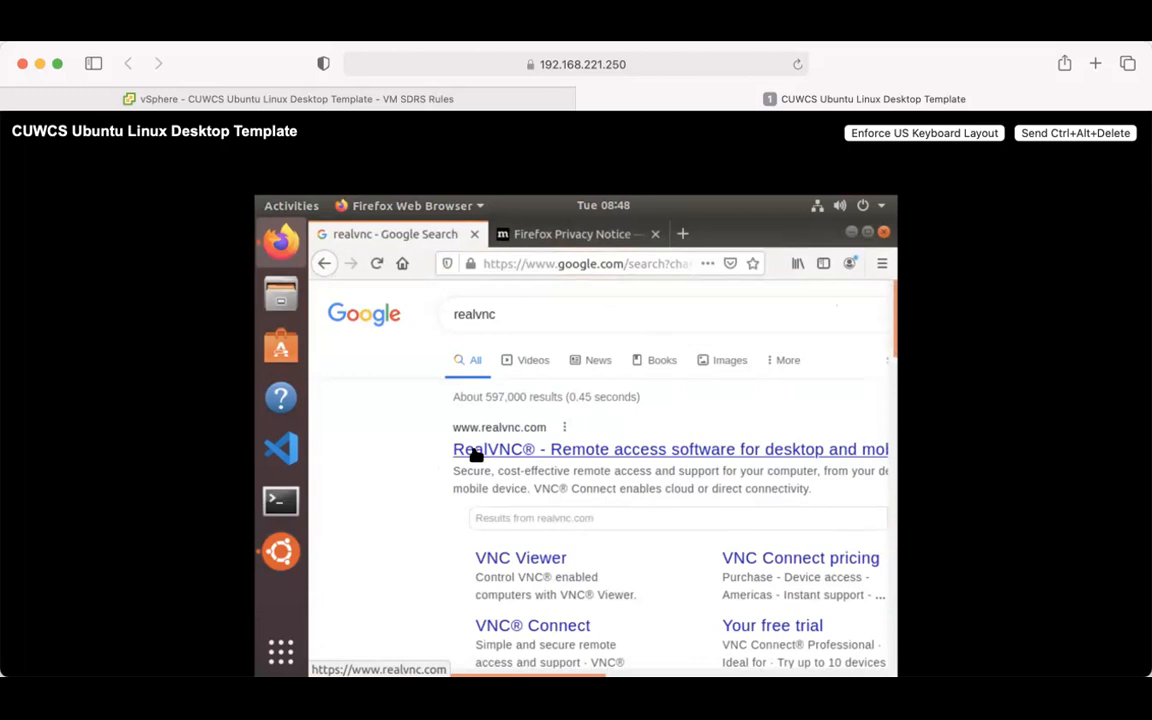
- Open the RealVNC website result, dismiss the cookie notice and go to the sign-in page
{"action": "left_click", "coordinate": [476, 452]}
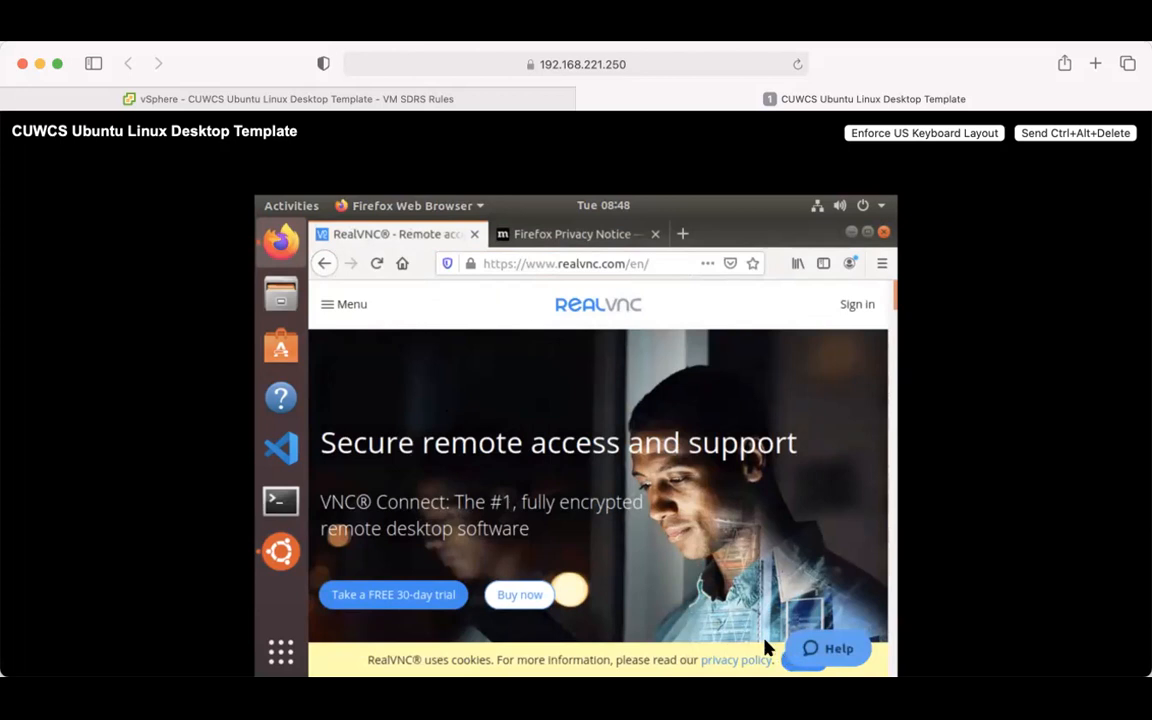
{"action": "left_click", "coordinate": [787, 665]}
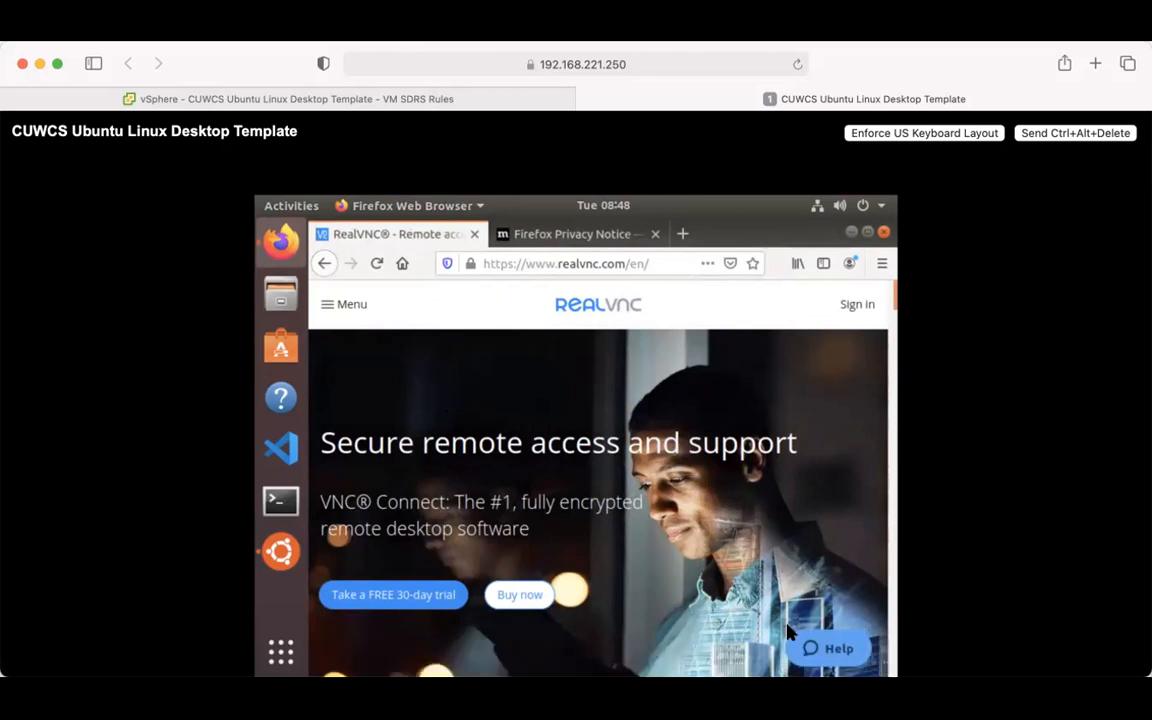
{"action": "left_click", "coordinate": [856, 306]}
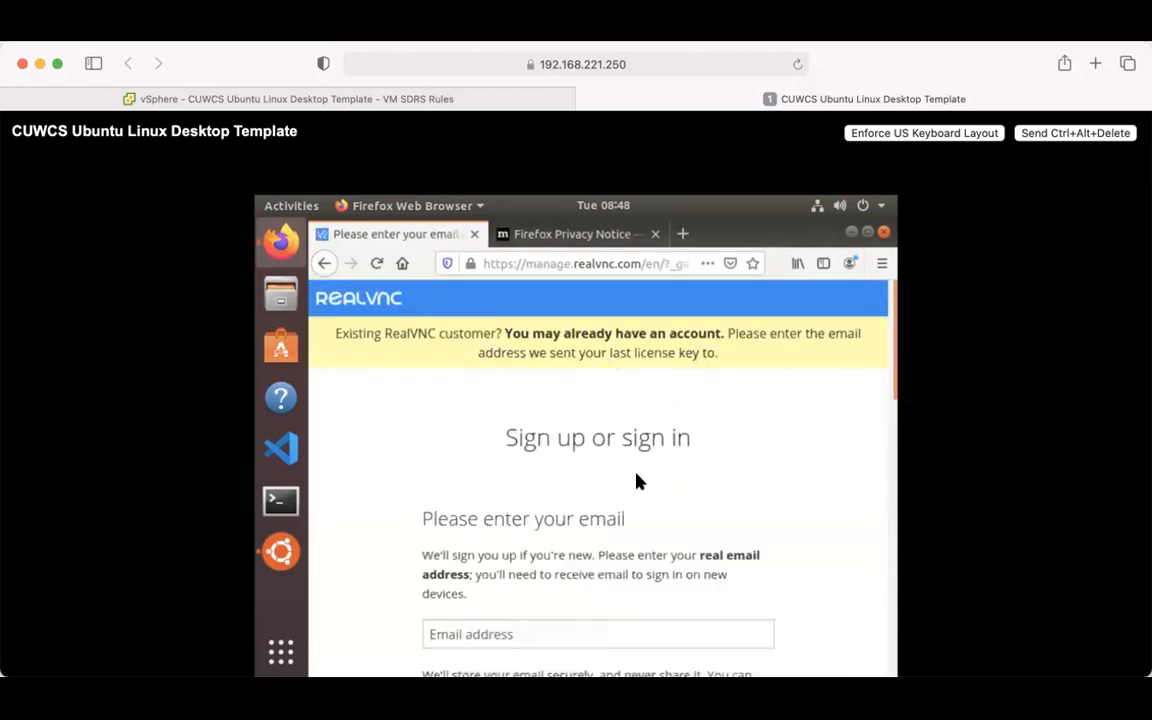
- Look over the sign-in page, then return to the RealVNC homepage and its navigation menu
{"action": "scroll", "coordinate": [523, 482], "scroll_direction": "down", "scroll_amount": 5}
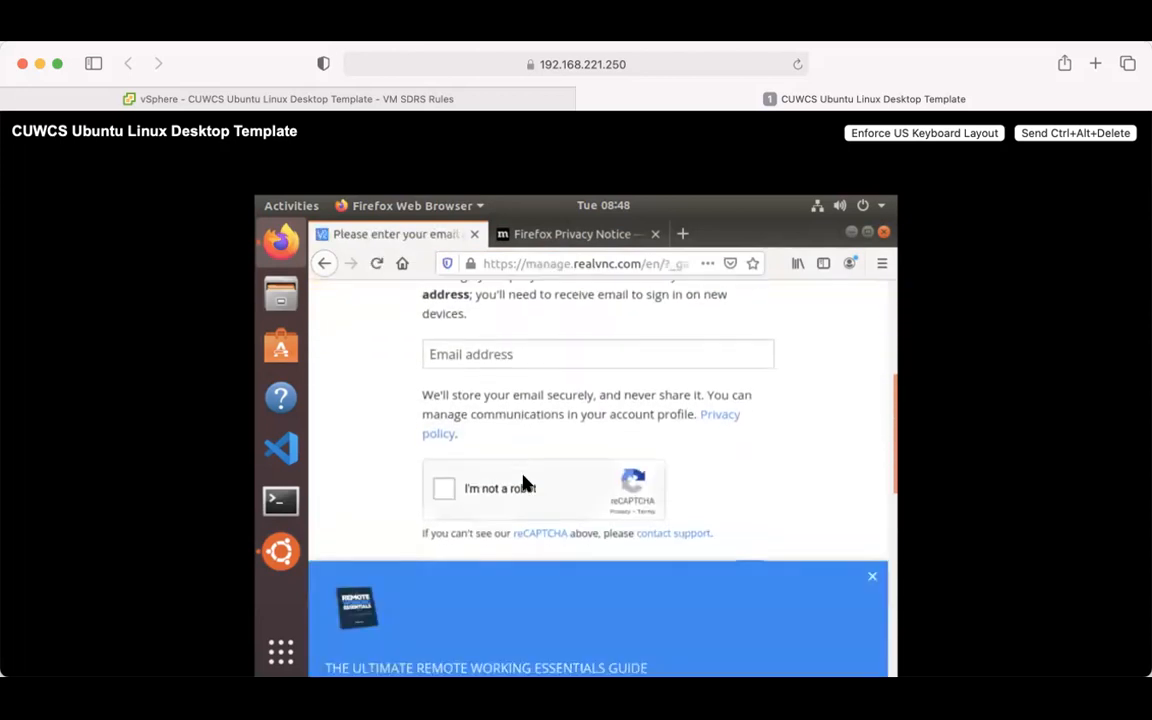
{"action": "scroll", "coordinate": [523, 482], "scroll_direction": "down", "scroll_amount": 2}
{"action": "scroll", "coordinate": [523, 482], "scroll_direction": "up", "scroll_amount": 4}
{"action": "scroll", "coordinate": [523, 482], "scroll_direction": "up", "scroll_amount": 4}
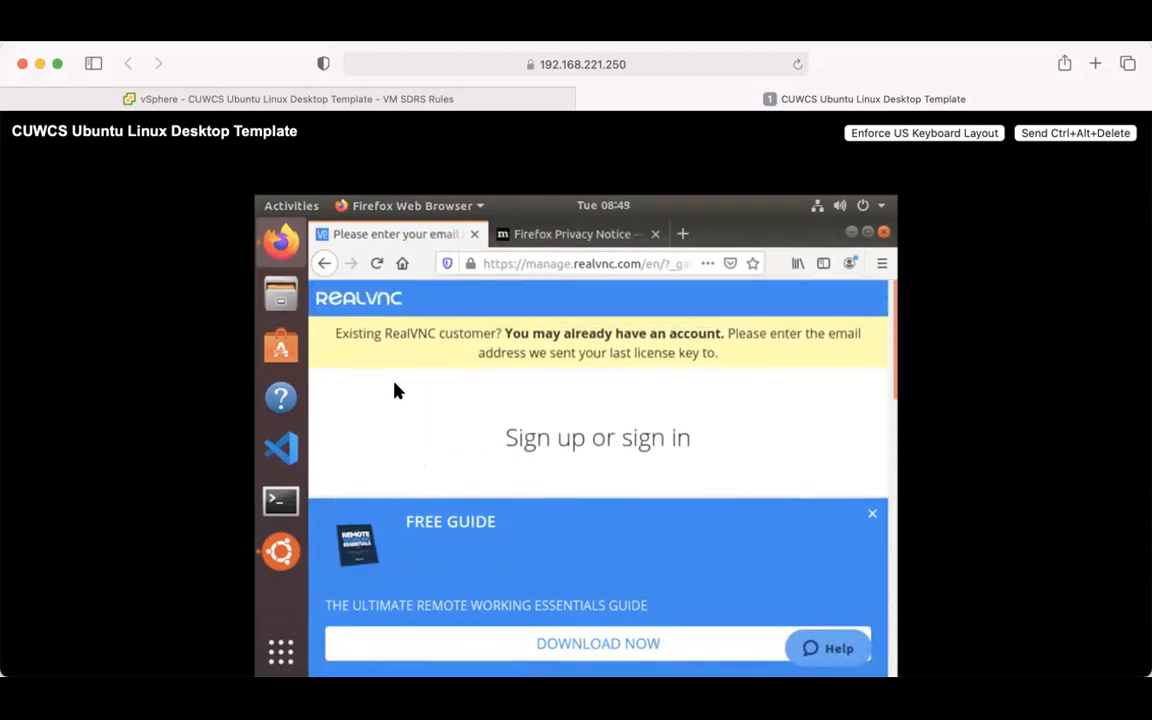
{"action": "left_click", "coordinate": [340, 311]}
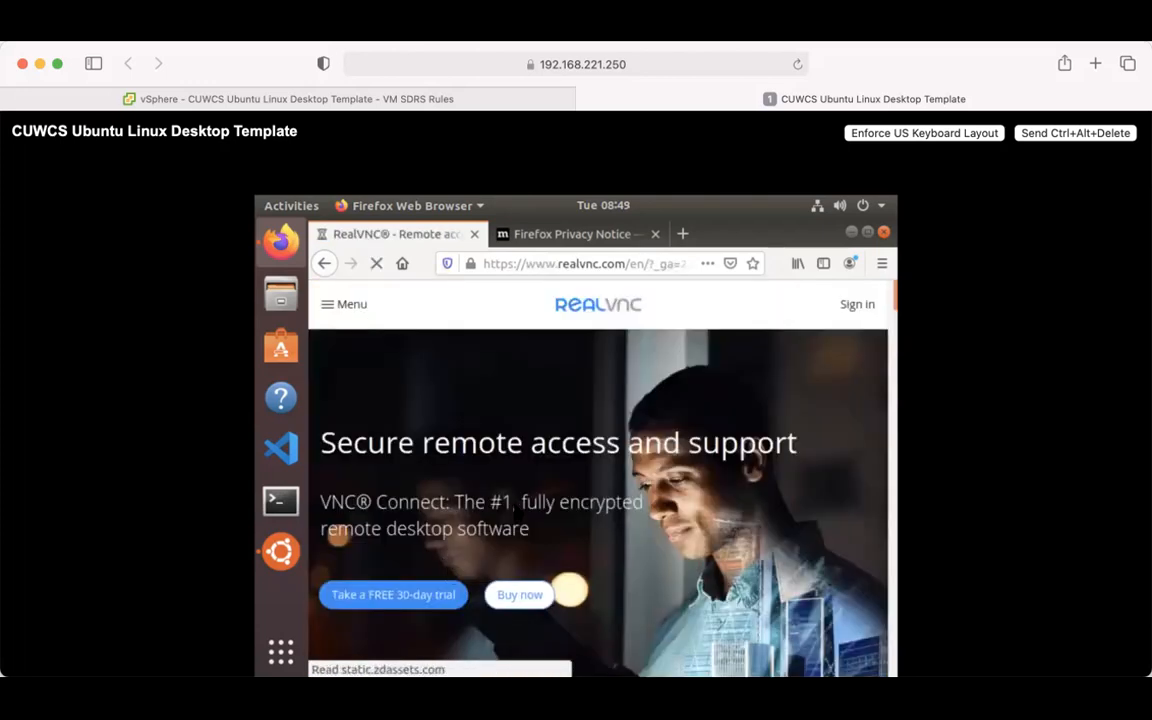
{"action": "left_click", "coordinate": [331, 310]}
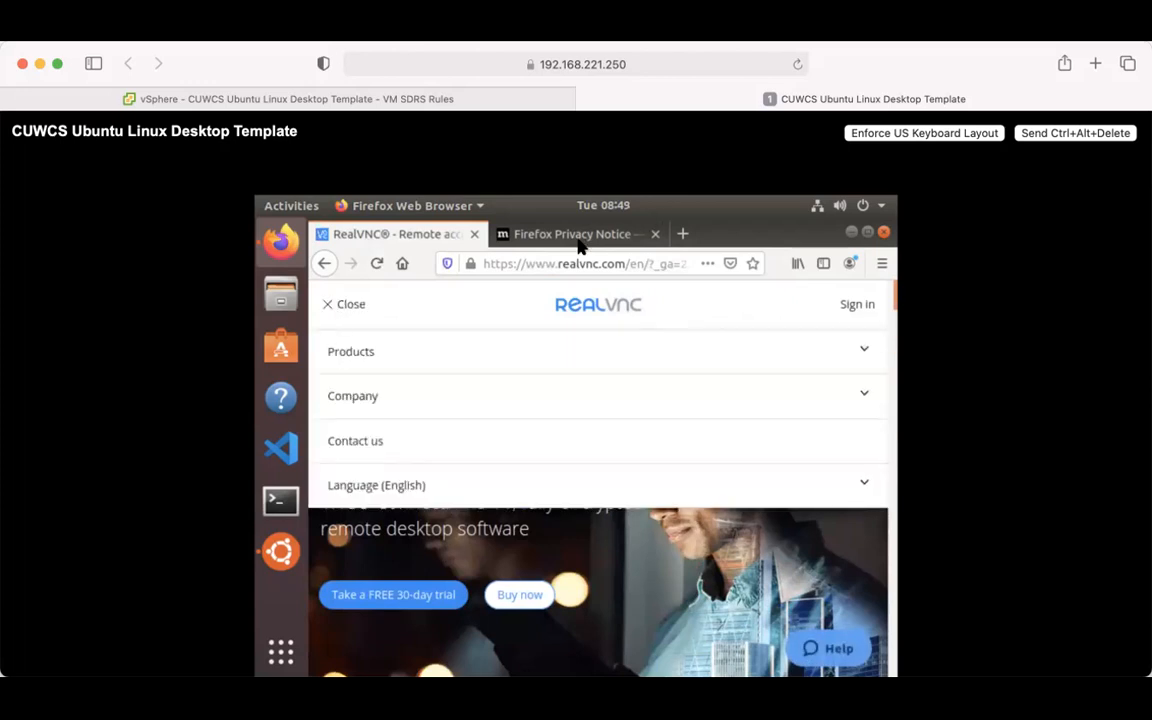
{"action": "left_click", "coordinate": [548, 264]}
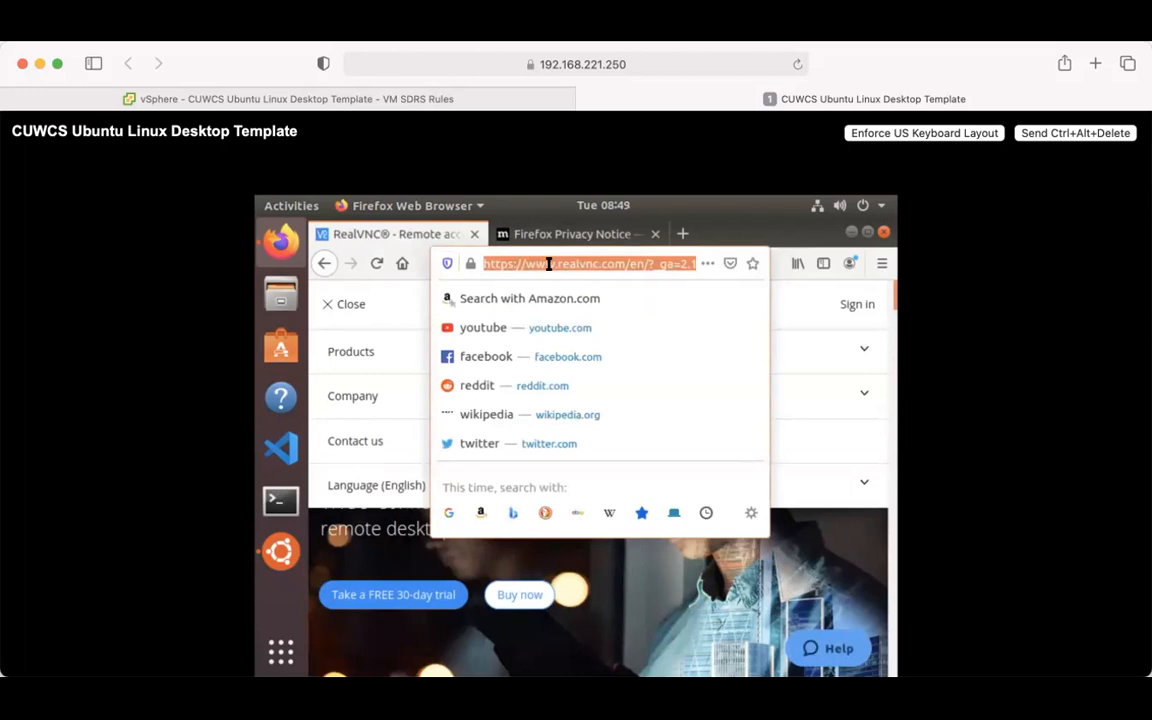
- Search 'realvnc server download' and open RealVNC's Download VNC Server page
{"action": "type", "text": "realvnc"}
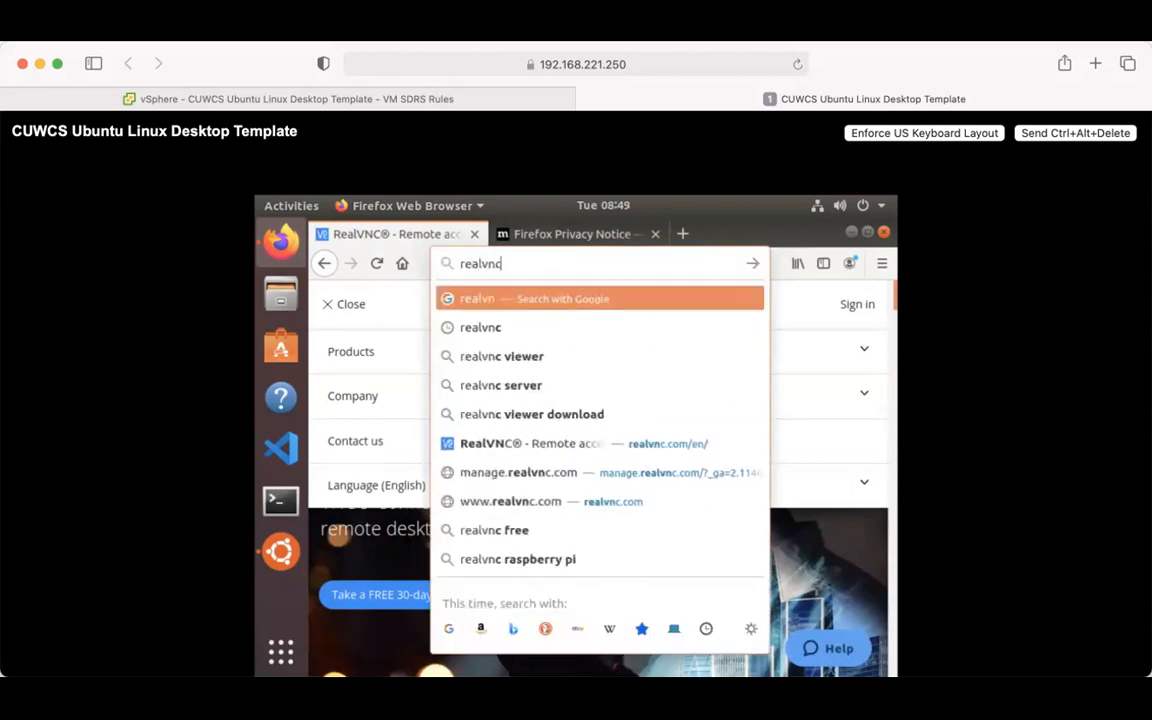
{"action": "type", "text": " server down"}
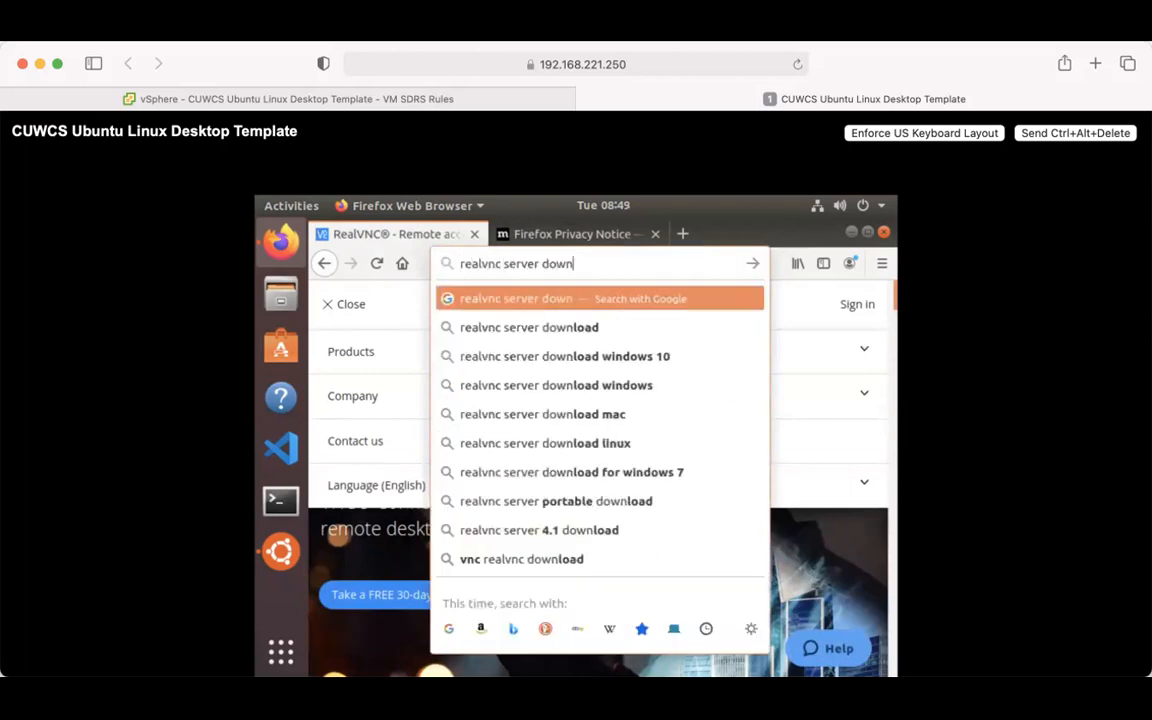
{"action": "type", "text": "load"}
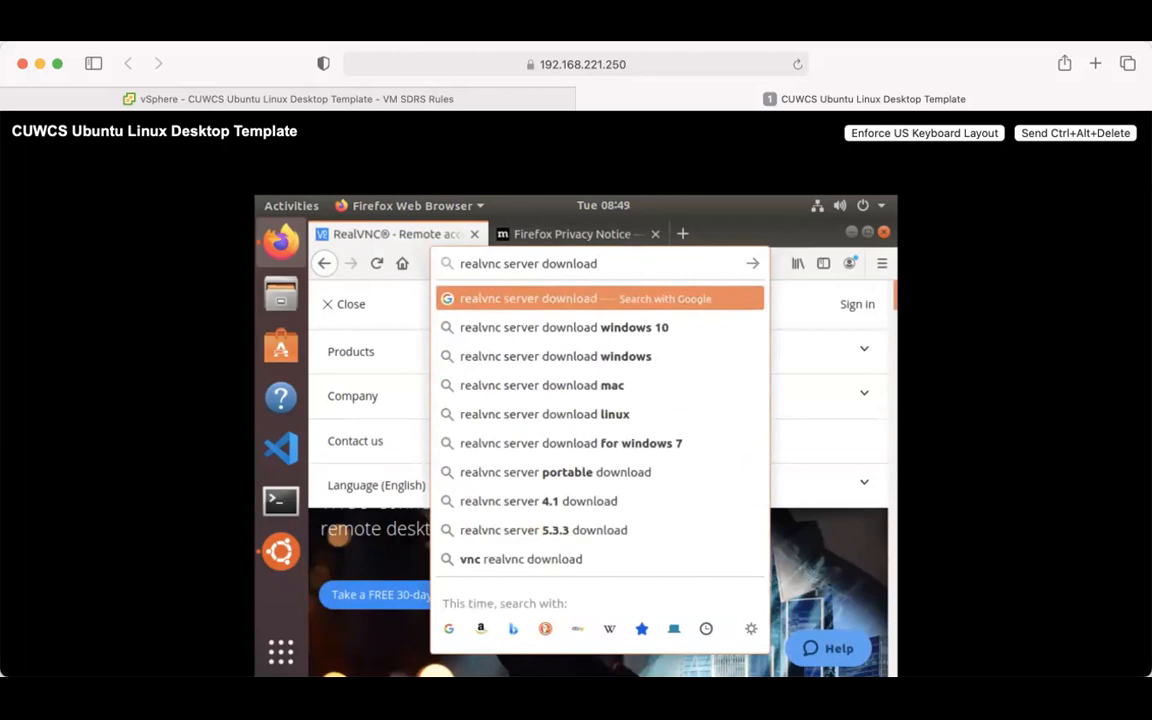
{"action": "key", "text": "Return"}
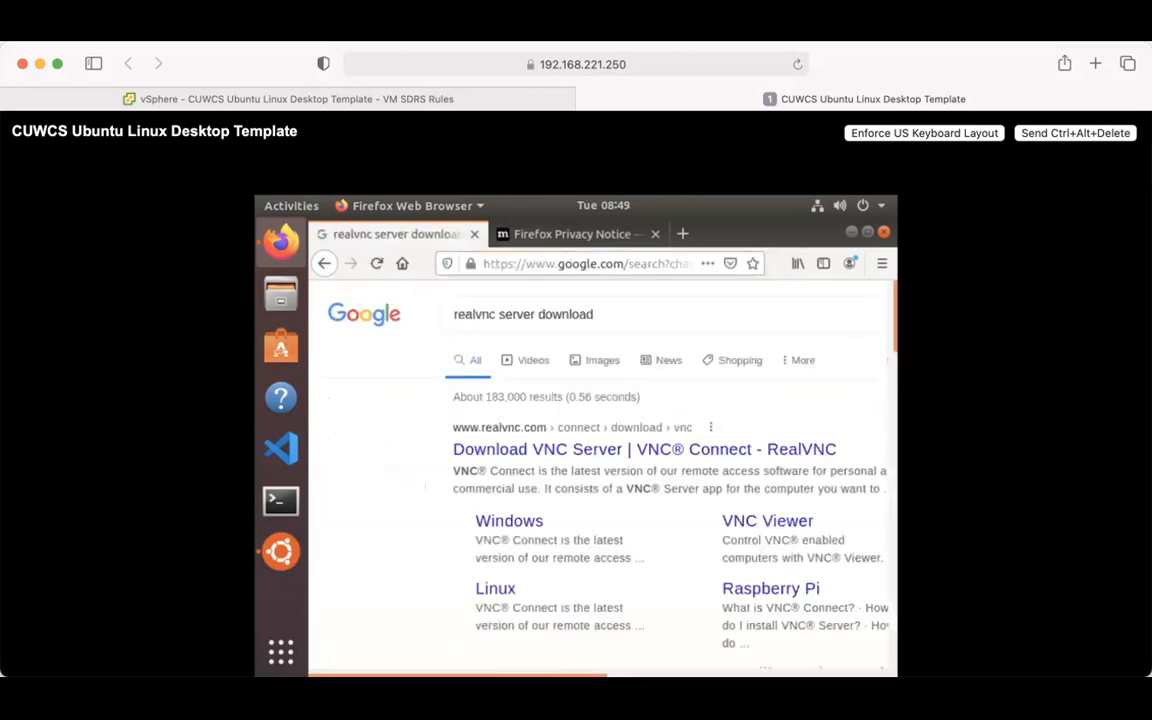
{"action": "left_click", "coordinate": [507, 452]}
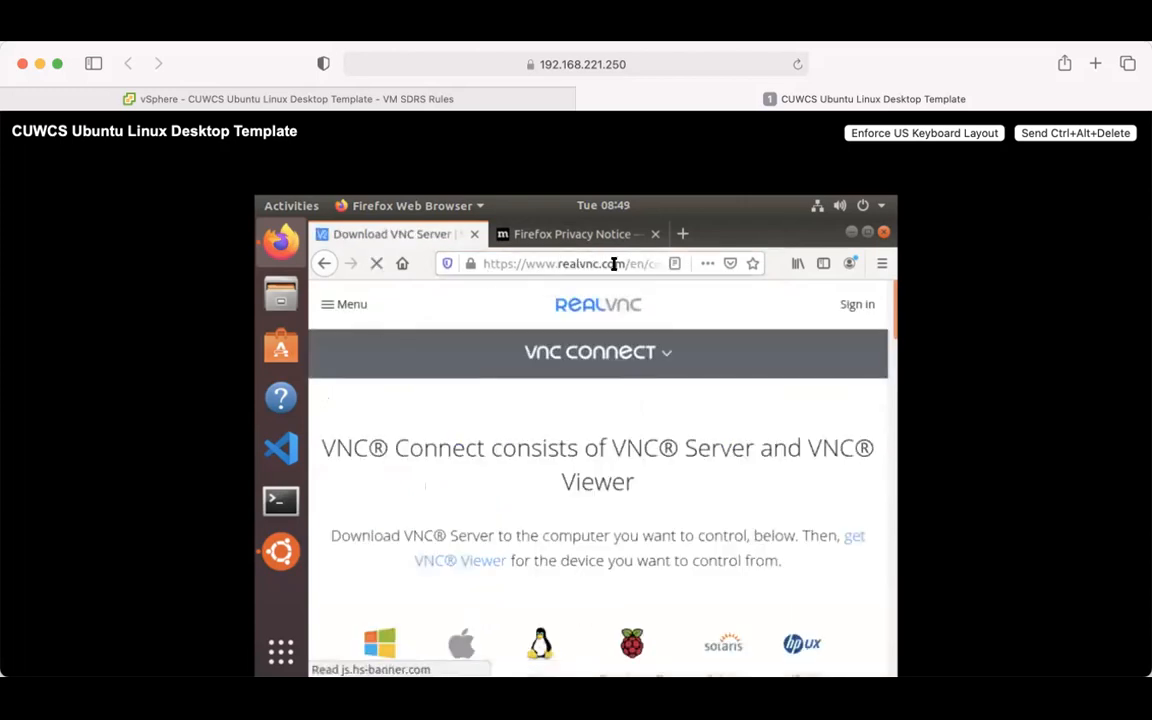
{"action": "scroll", "coordinate": [508, 468], "scroll_direction": "down", "scroll_amount": 3}
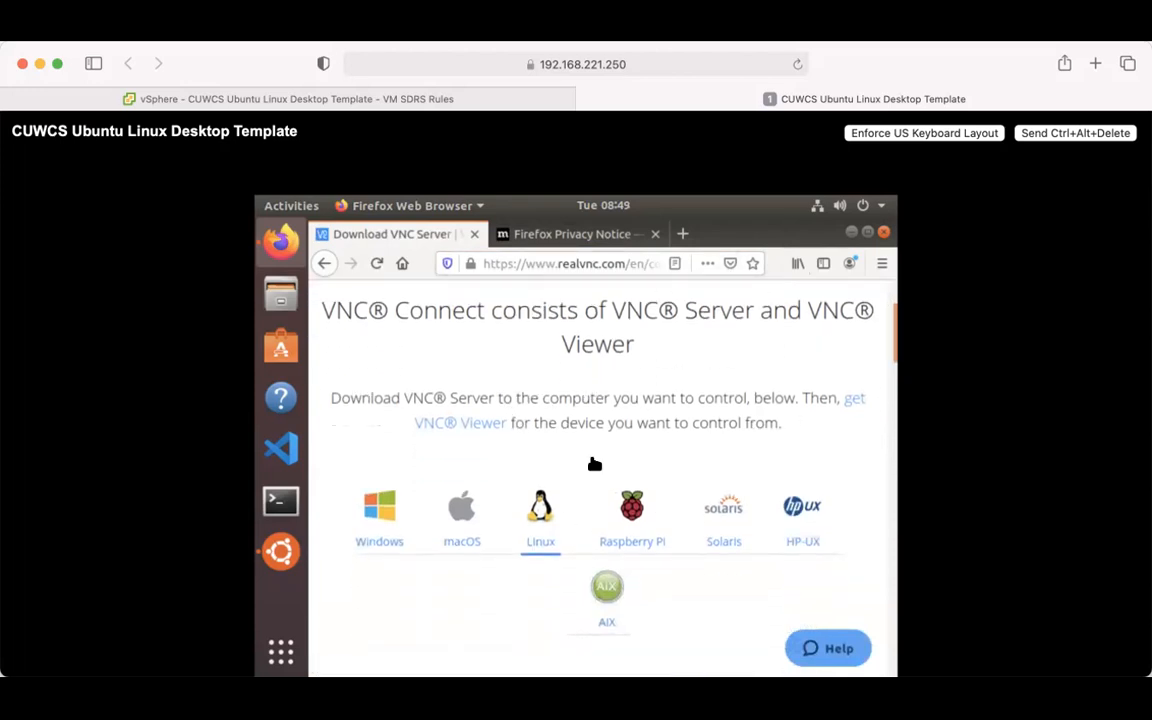
{"action": "left_click", "coordinate": [278, 360]}
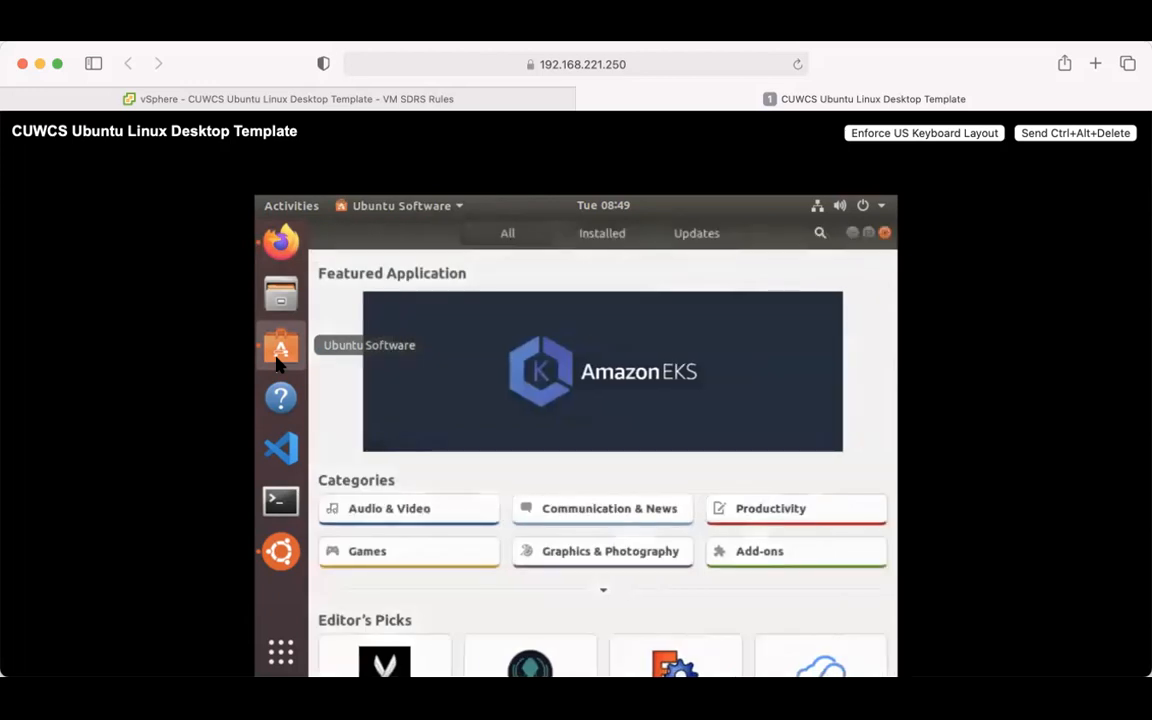
{"action": "left_click", "coordinate": [819, 232]}
{"action": "type", "text": "realvnc"}
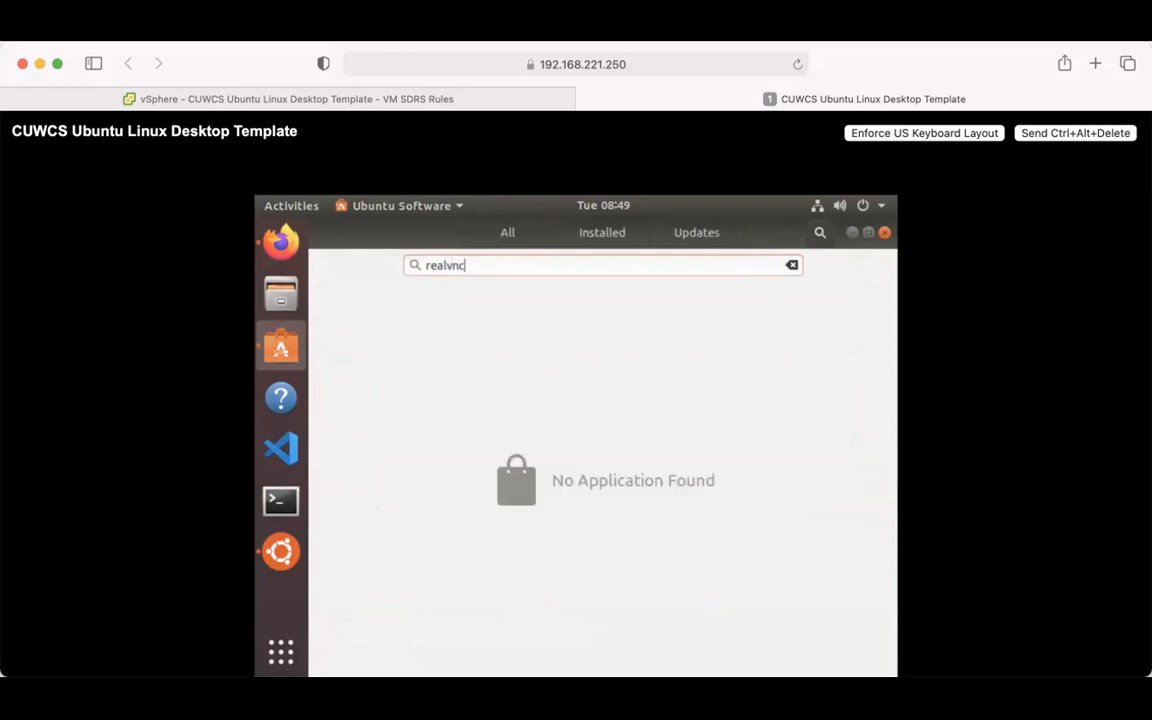
{"action": "key", "text": "BackSpace"}
{"action": "key", "text": "BackSpace"}
{"action": "key", "text": "BackSpace"}
{"action": "type", "text": "vnc"}
{"action": "left_click", "coordinate": [281, 250]}
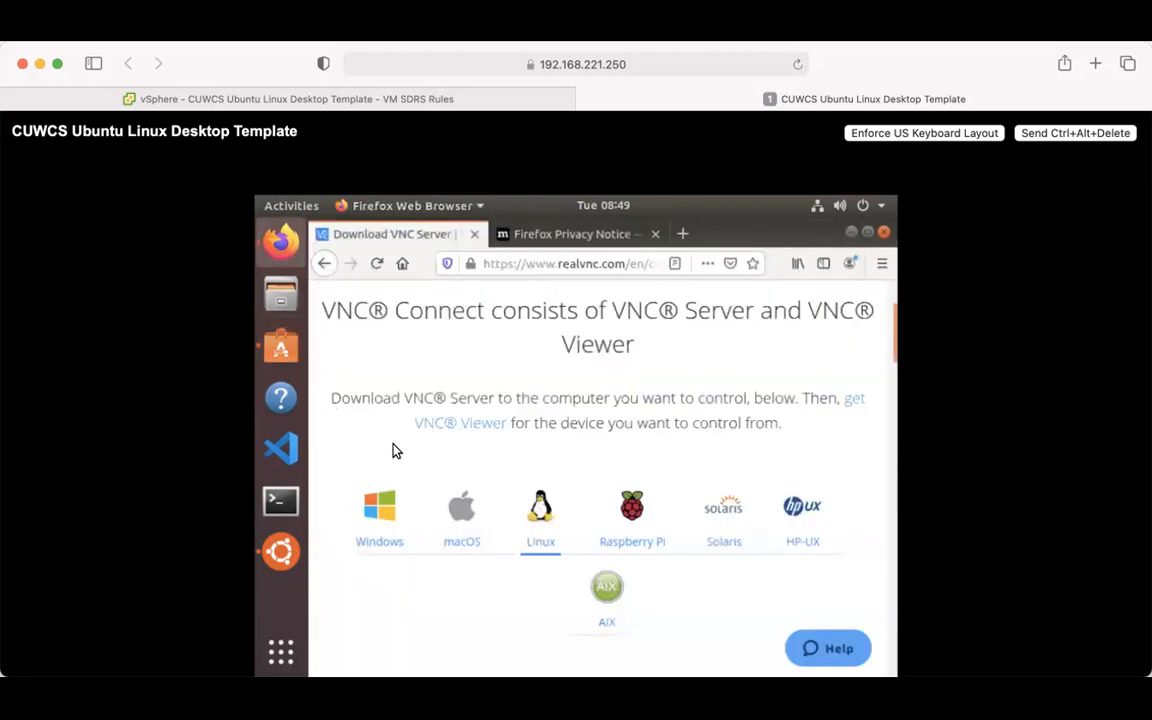
- Download the Linux VNC Server 6.7.2 DEB x64 package and open it with Software Install
{"action": "left_click", "coordinate": [540, 505]}
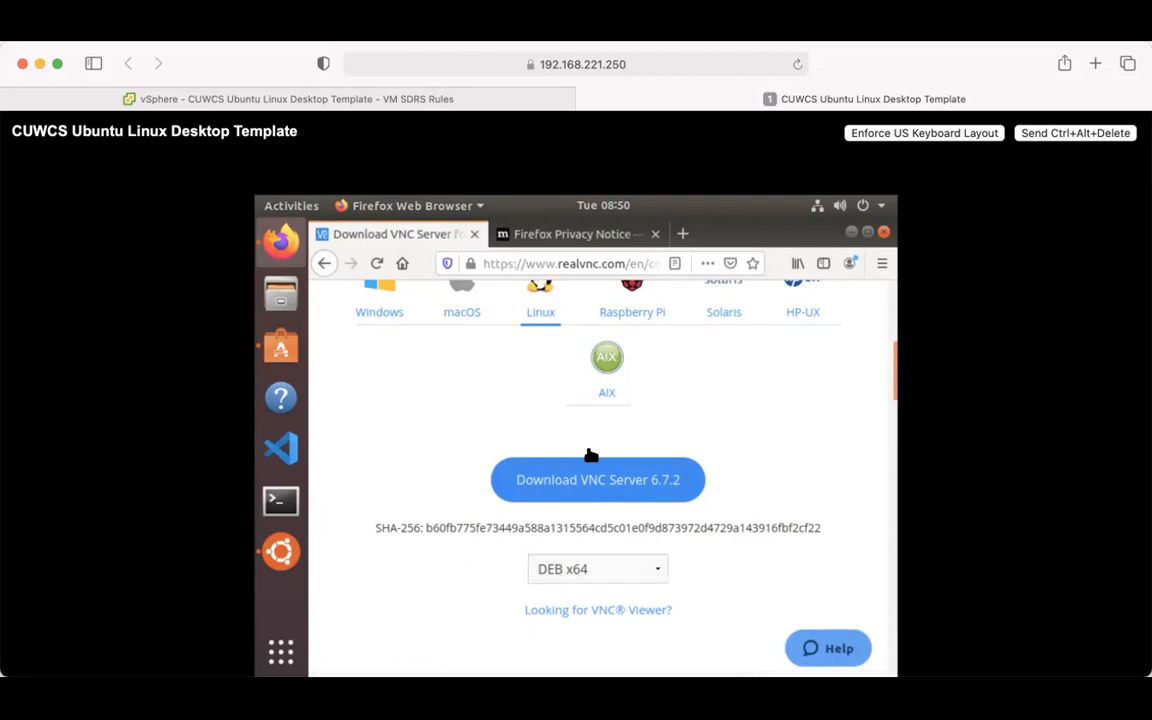
{"action": "left_click", "coordinate": [598, 482]}
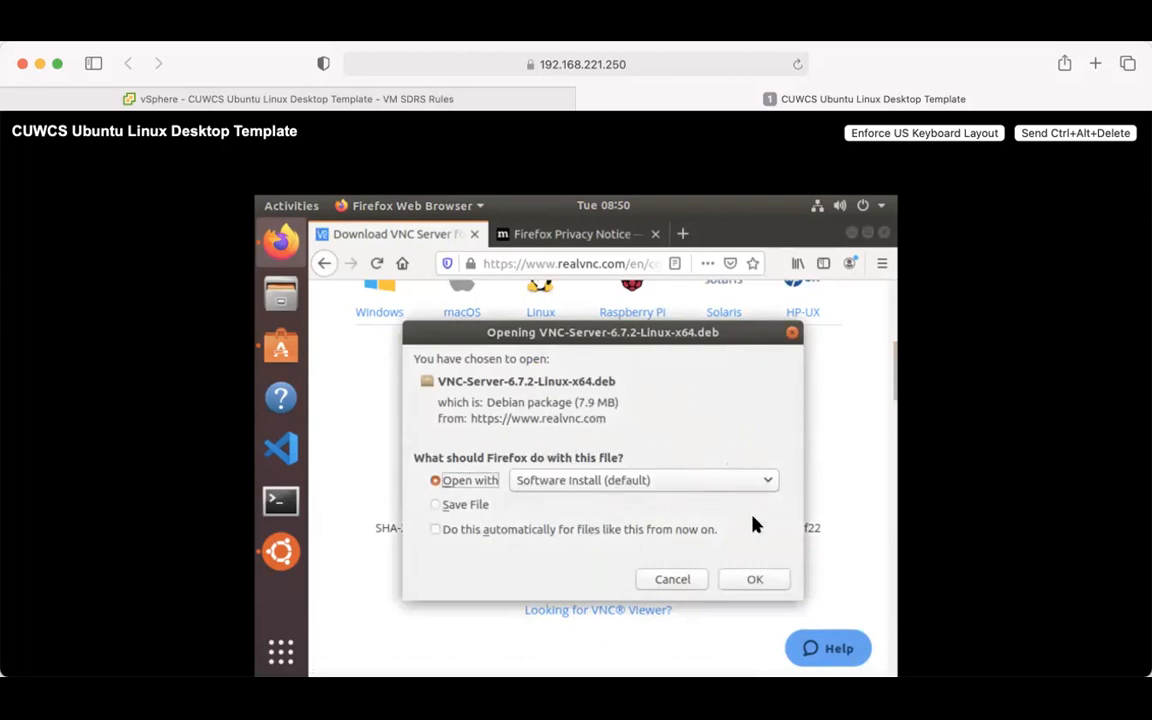
{"action": "left_click", "coordinate": [752, 581]}
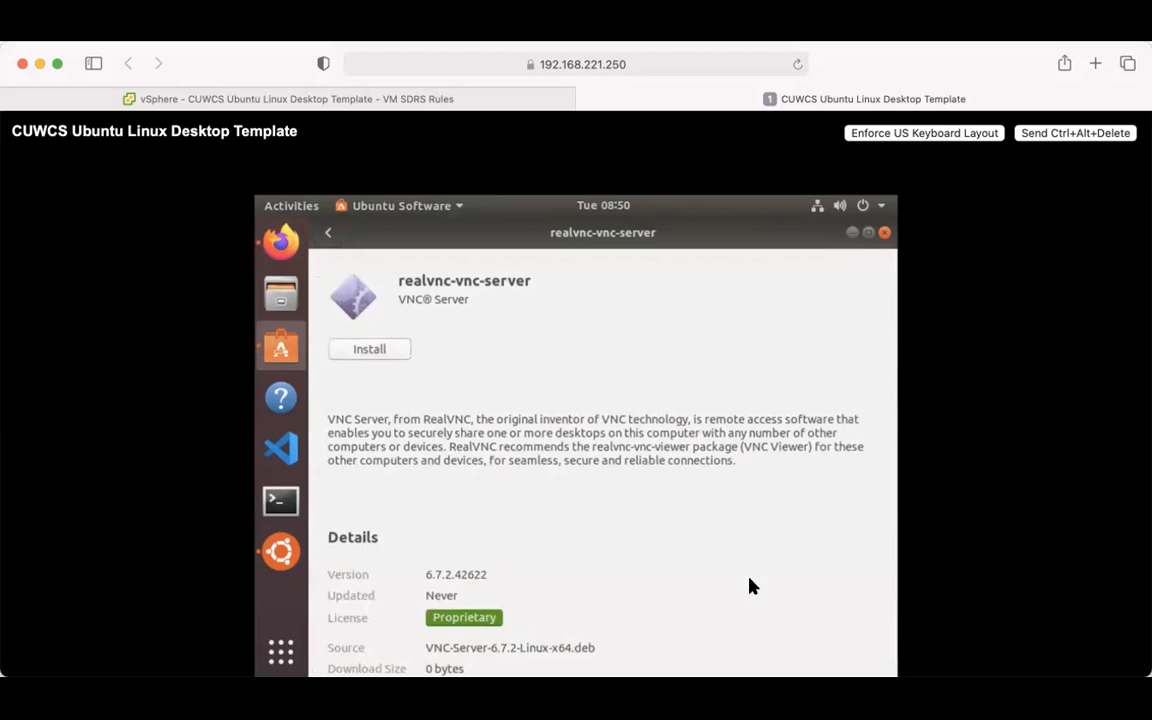
- Install realvnc-vnc-server 6.7.2, authenticating with the account password, then close Ubuntu Software
{"action": "left_click", "coordinate": [369, 350]}
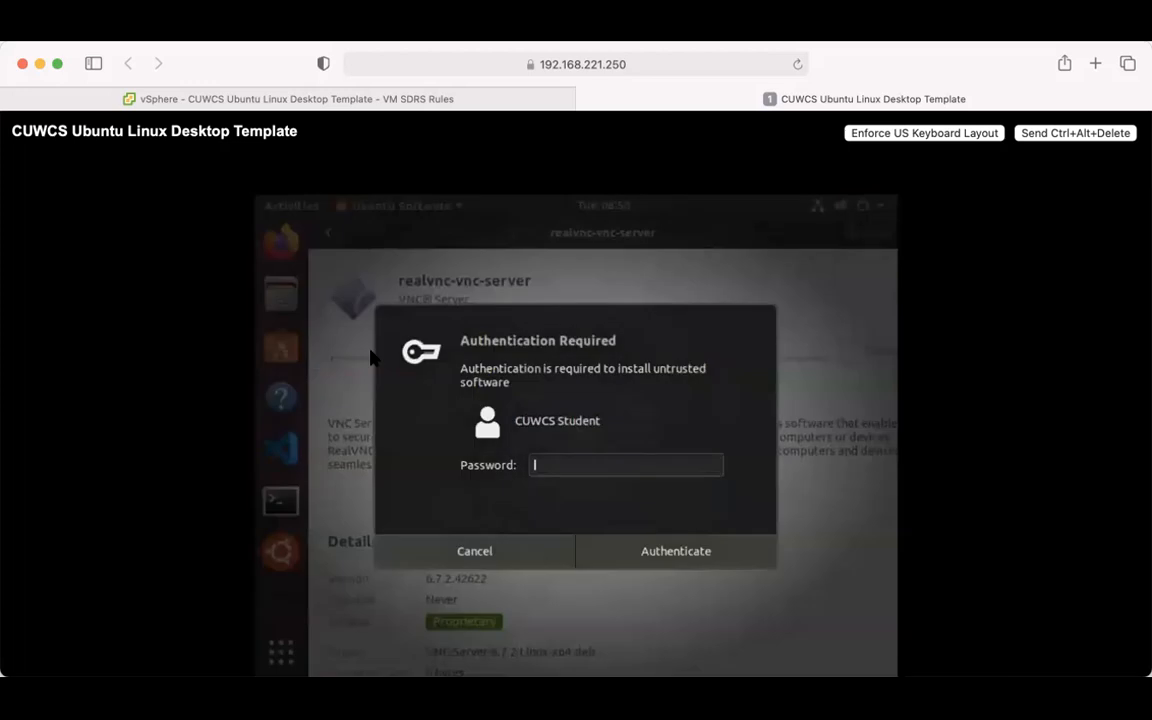
{"action": "type", "text": "•••••••••••"}
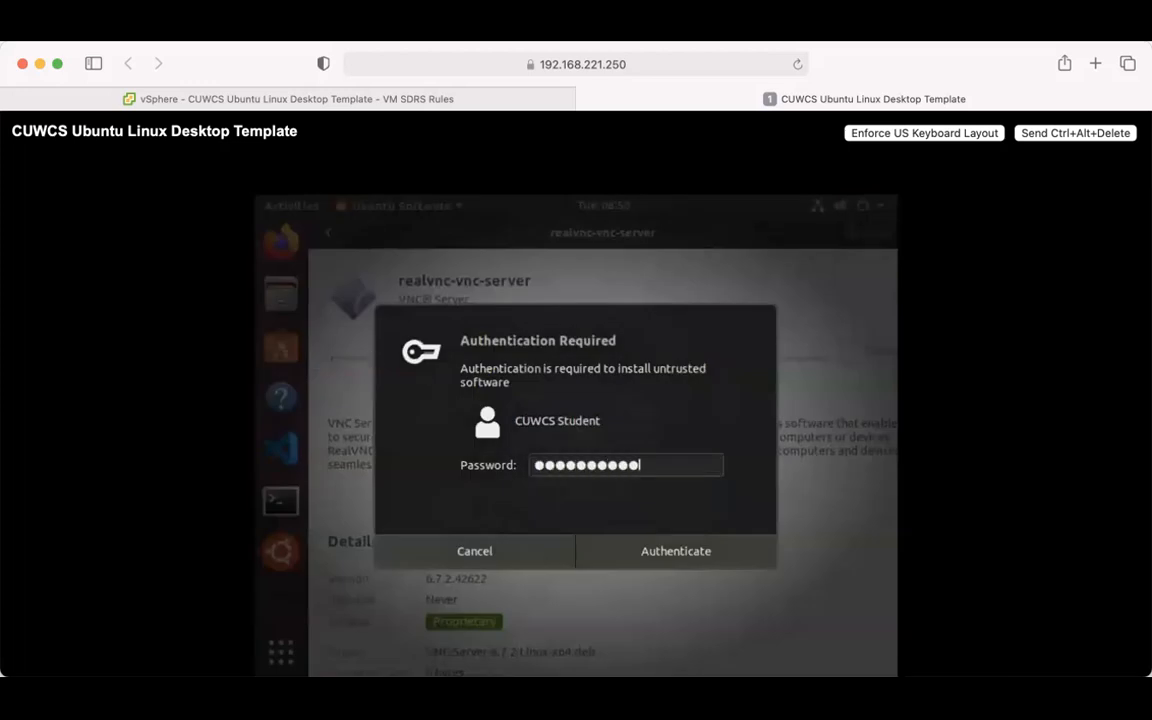
{"action": "left_click", "coordinate": [676, 564]}
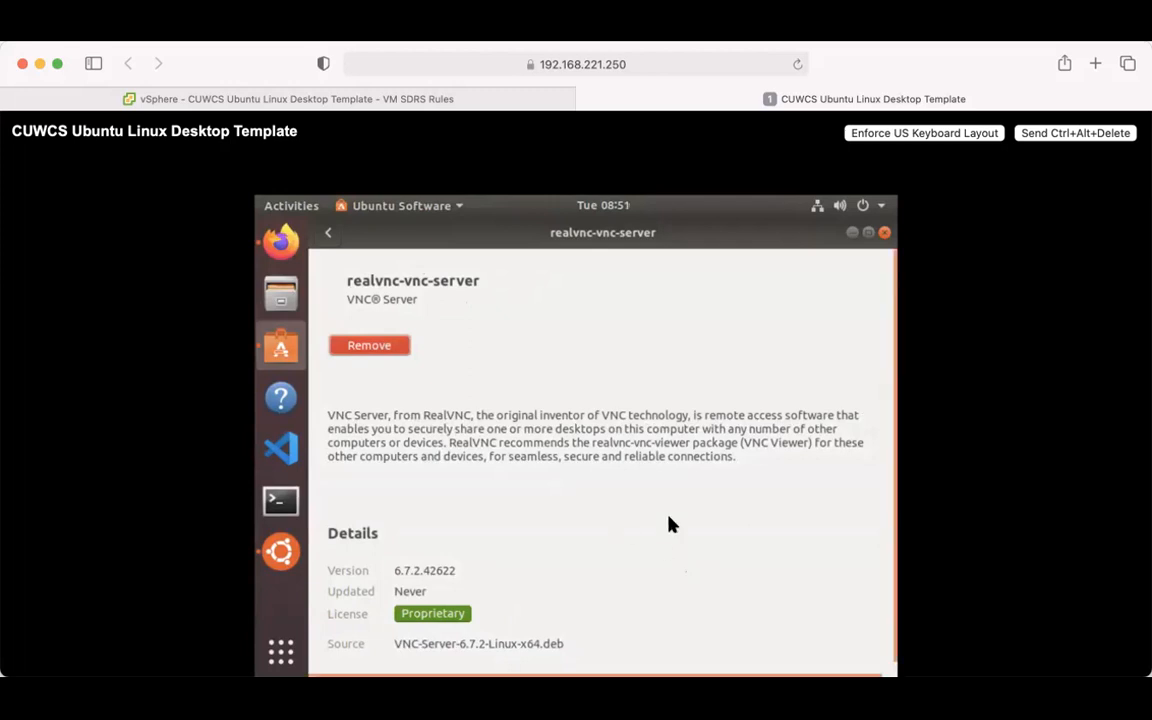
{"action": "scroll", "coordinate": [668, 524], "scroll_direction": "down", "scroll_amount": 1}
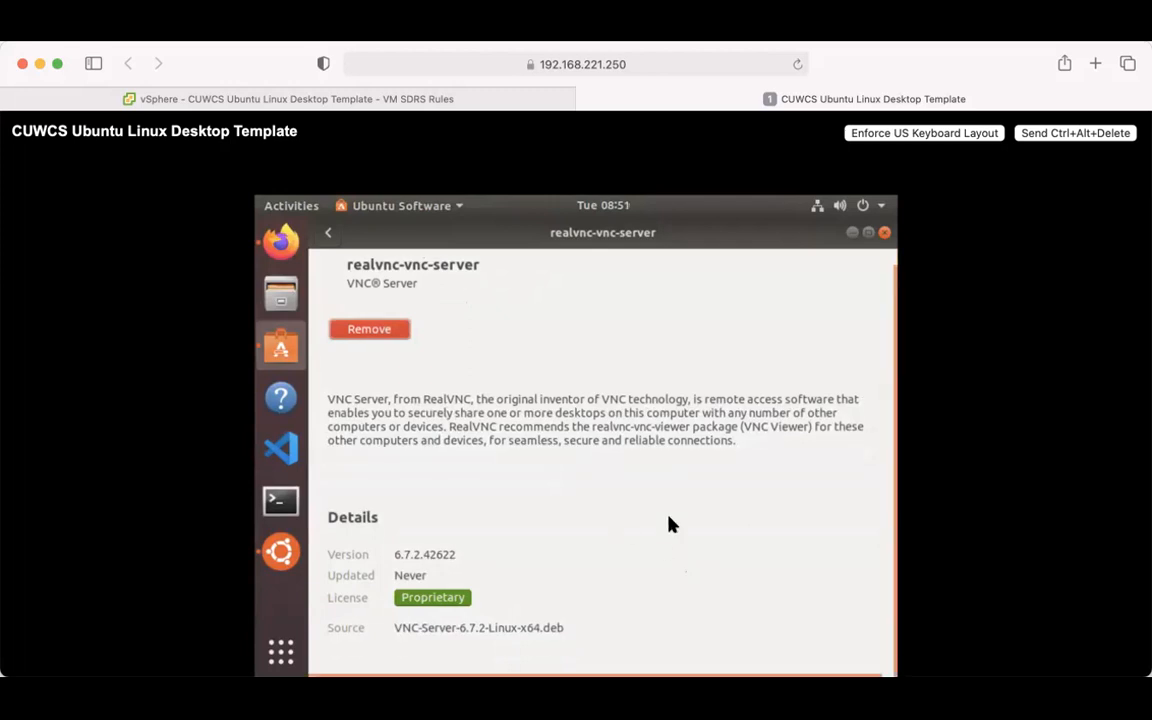
{"action": "left_click", "coordinate": [884, 233]}
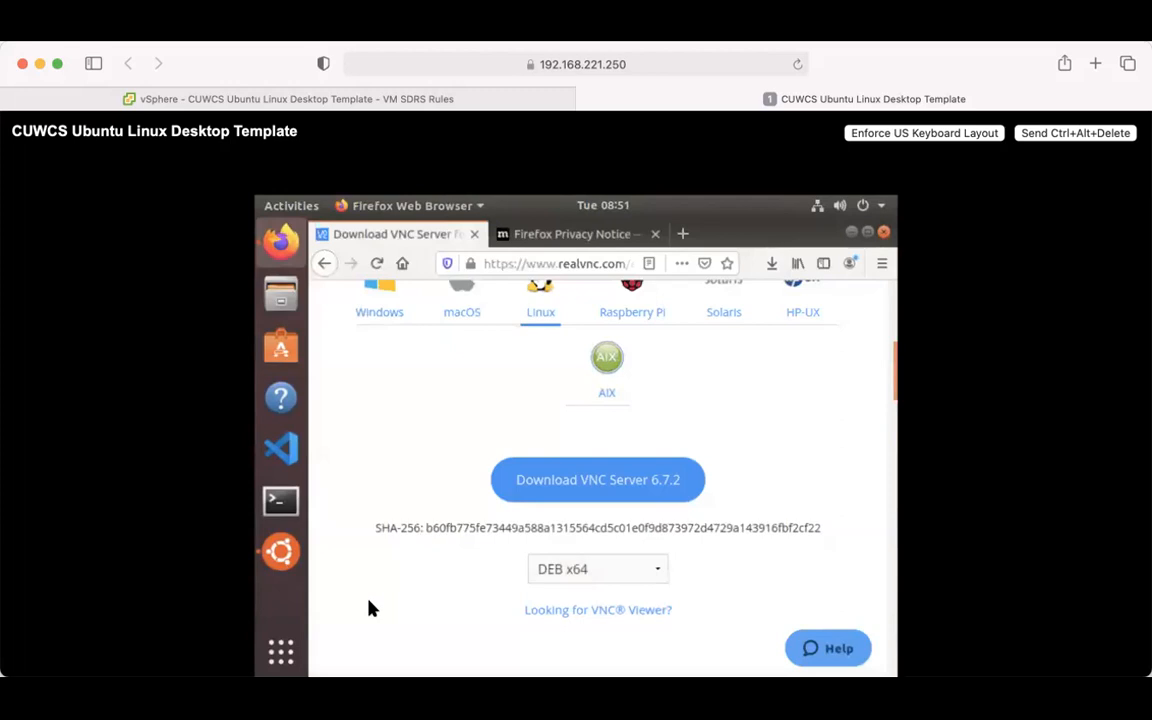
- Open the applications overview, try a 'real-vnc' search, and leave the app search field empty and focused
{"action": "left_click", "coordinate": [282, 651]}
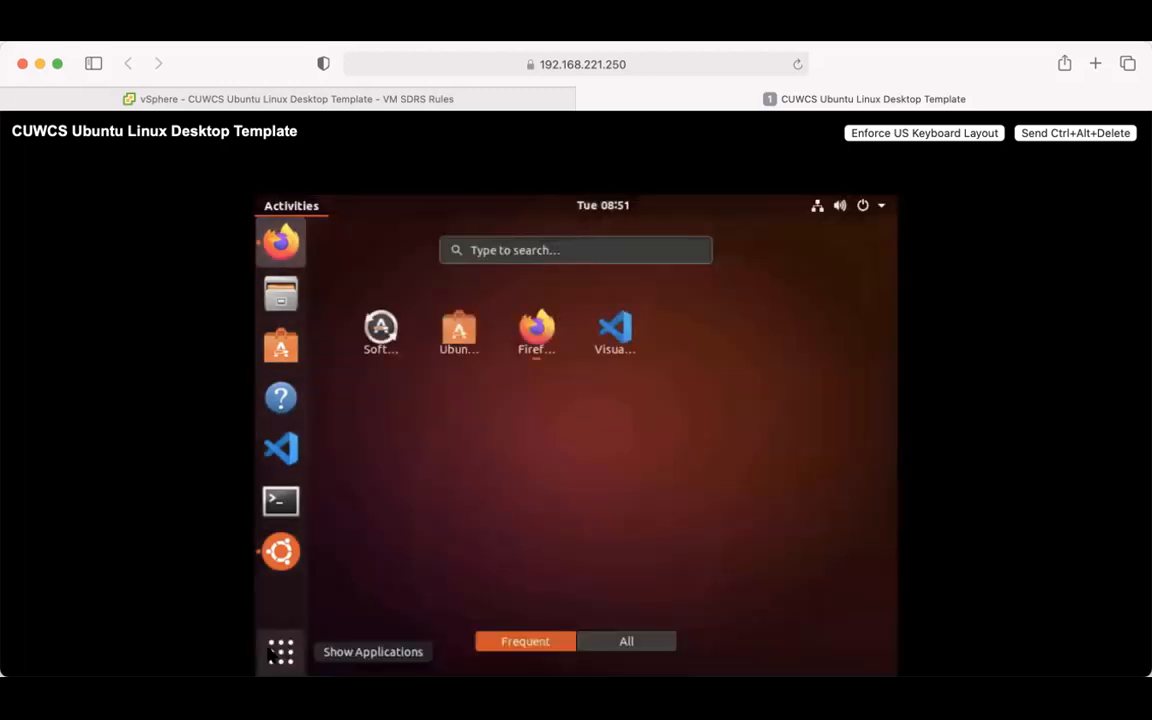
{"action": "left_click", "coordinate": [543, 252]}
{"action": "type", "text": "real"}
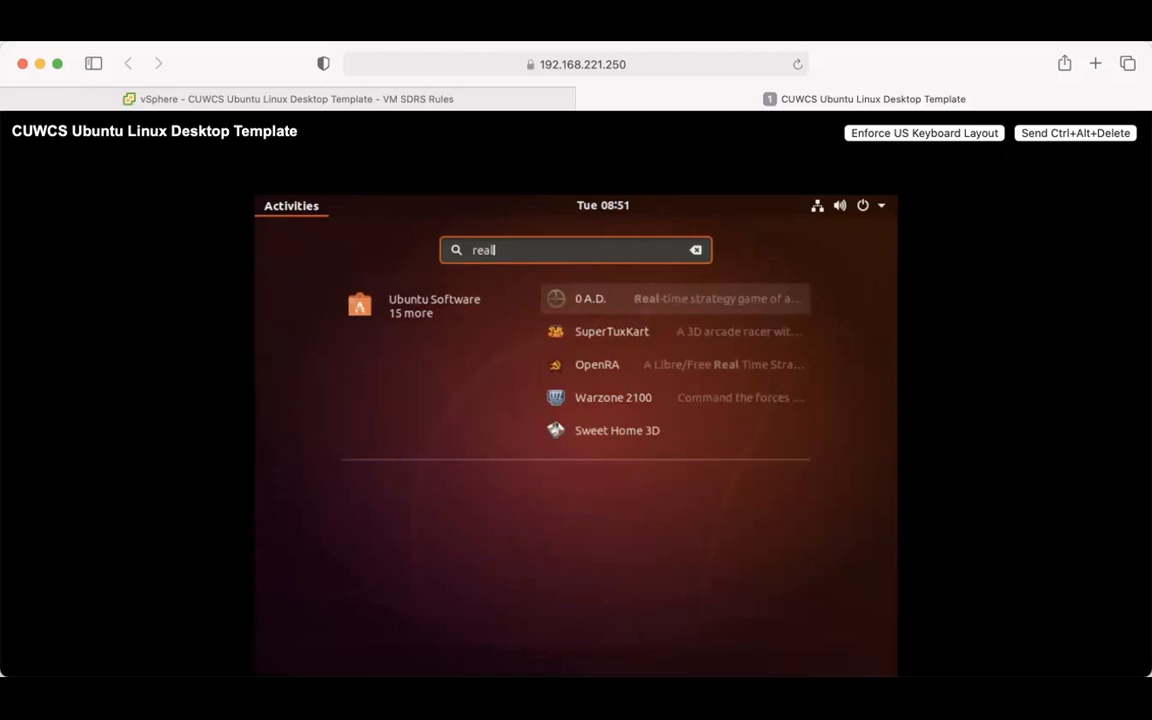
{"action": "type", "text": "-vnc"}
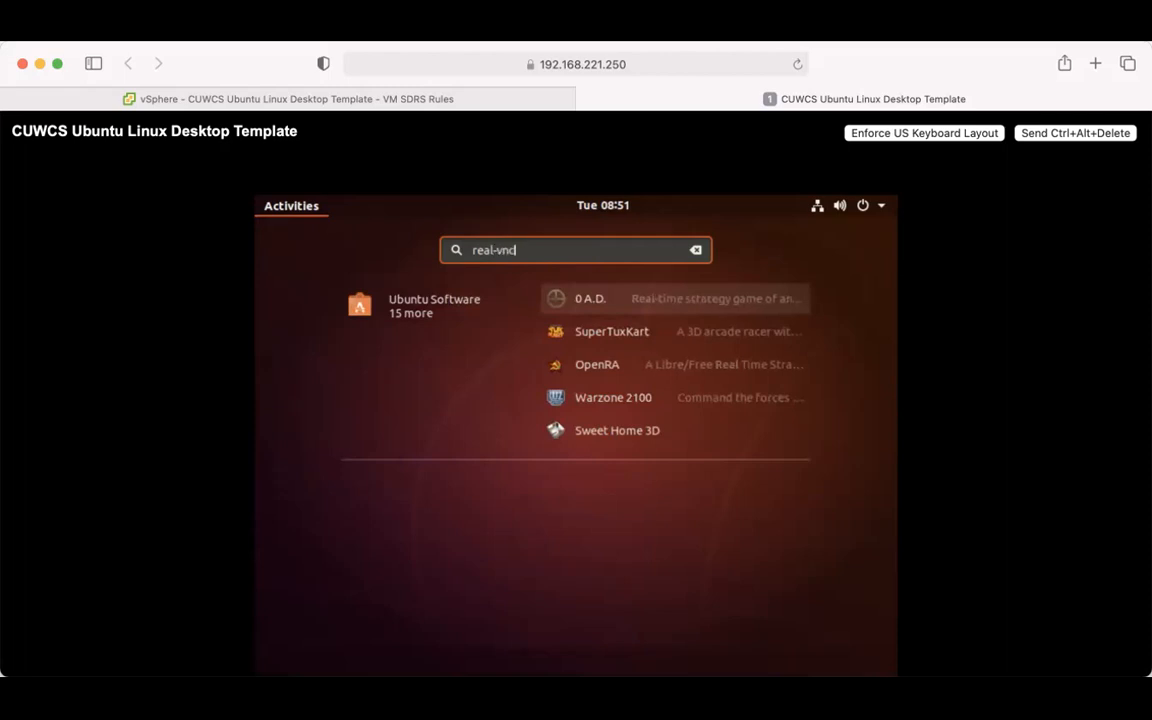
{"action": "key", "text": "BackSpace"}
{"action": "key", "text": "BackSpace"}
{"action": "key", "text": "BackSpace"}
{"action": "key", "text": "BackSpace"}
{"action": "key", "text": "BackSpace"}
{"action": "key", "text": "BackSpace"}
{"action": "key", "text": "BackSpace"}
{"action": "key", "text": "BackSpace"}
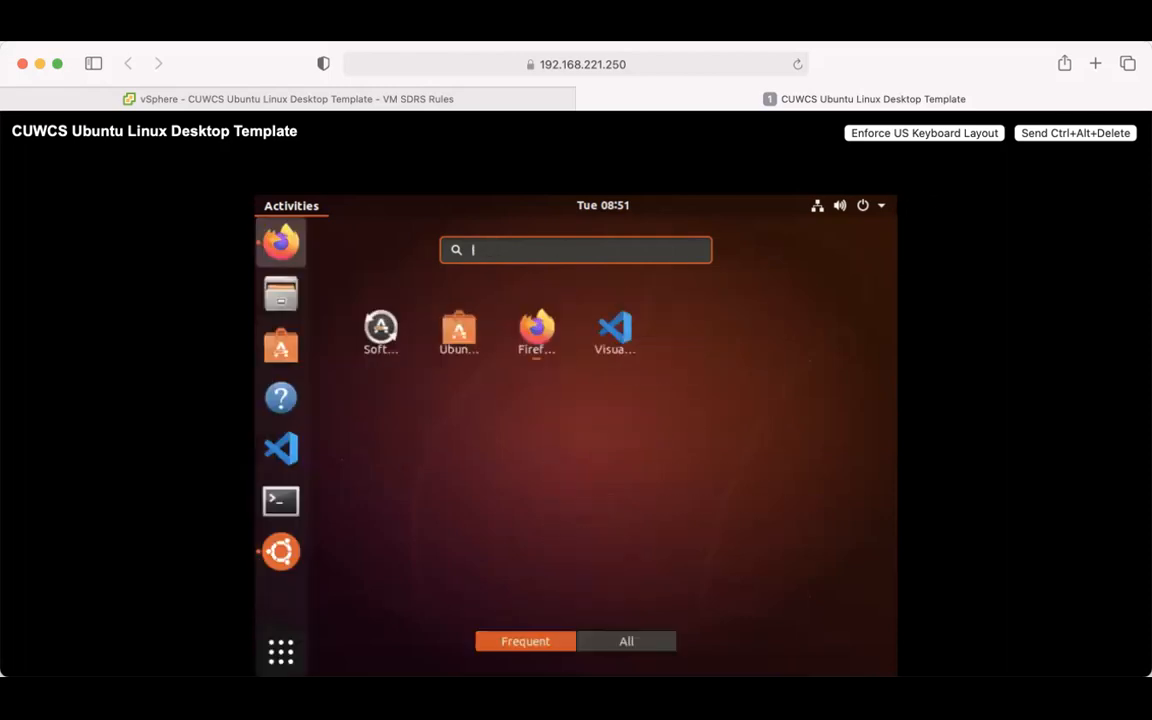
{"action": "left_click", "coordinate": [882, 209]}
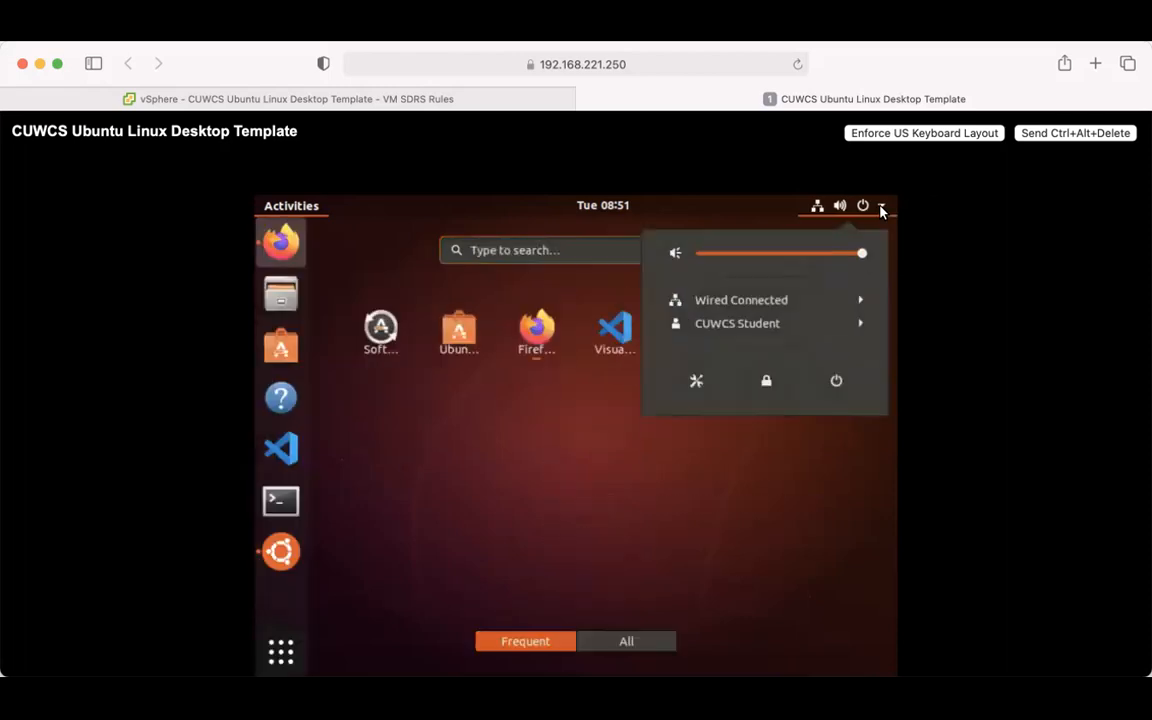
{"action": "left_click", "coordinate": [882, 209]}
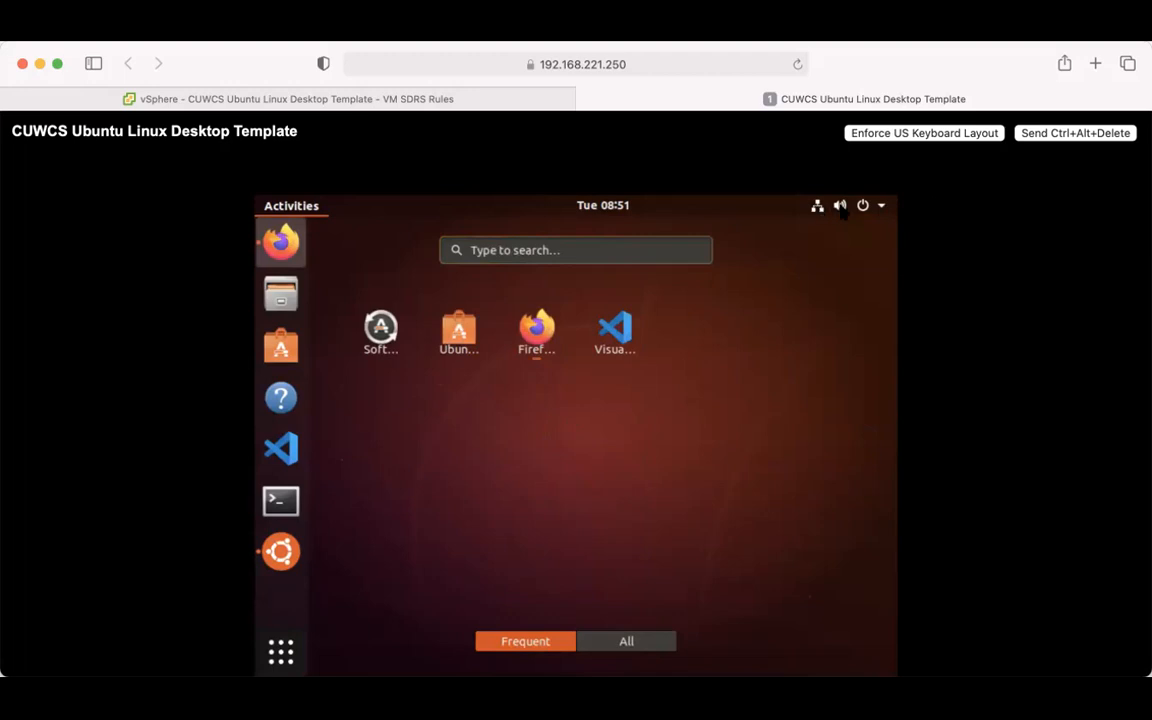
{"action": "left_click", "coordinate": [605, 249]}
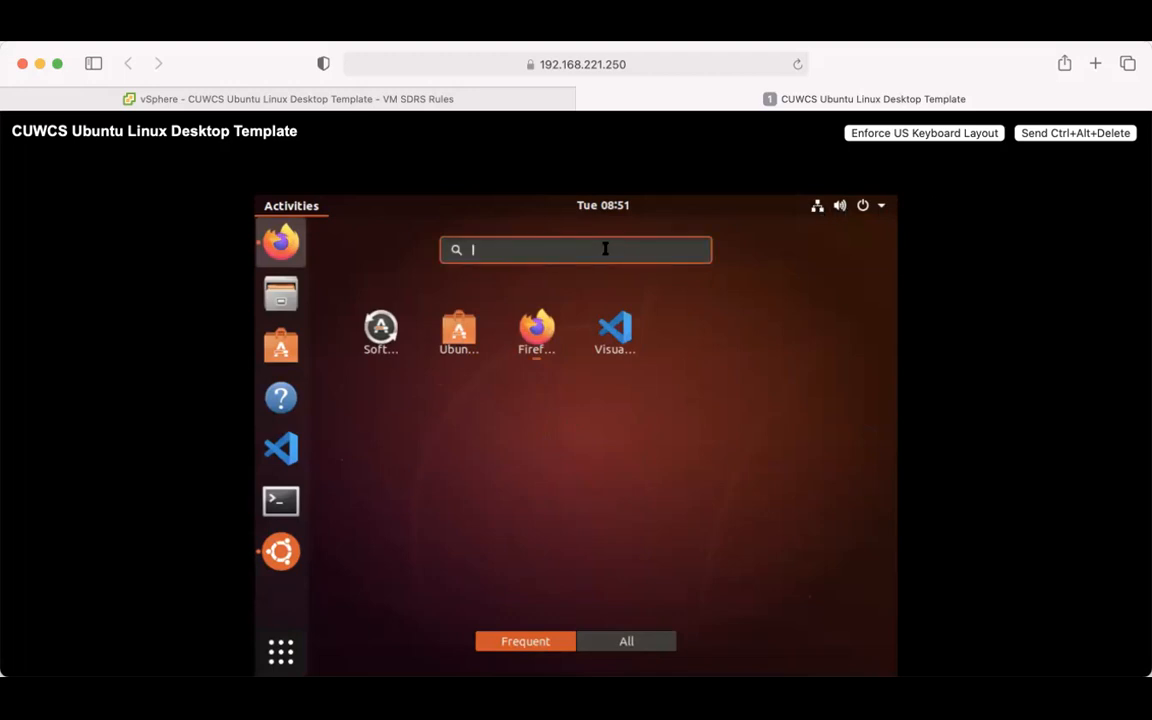
- Launch VNC Server from a 'vnc' search and enable service mode with the sudo password
{"action": "type", "text": "vnc"}
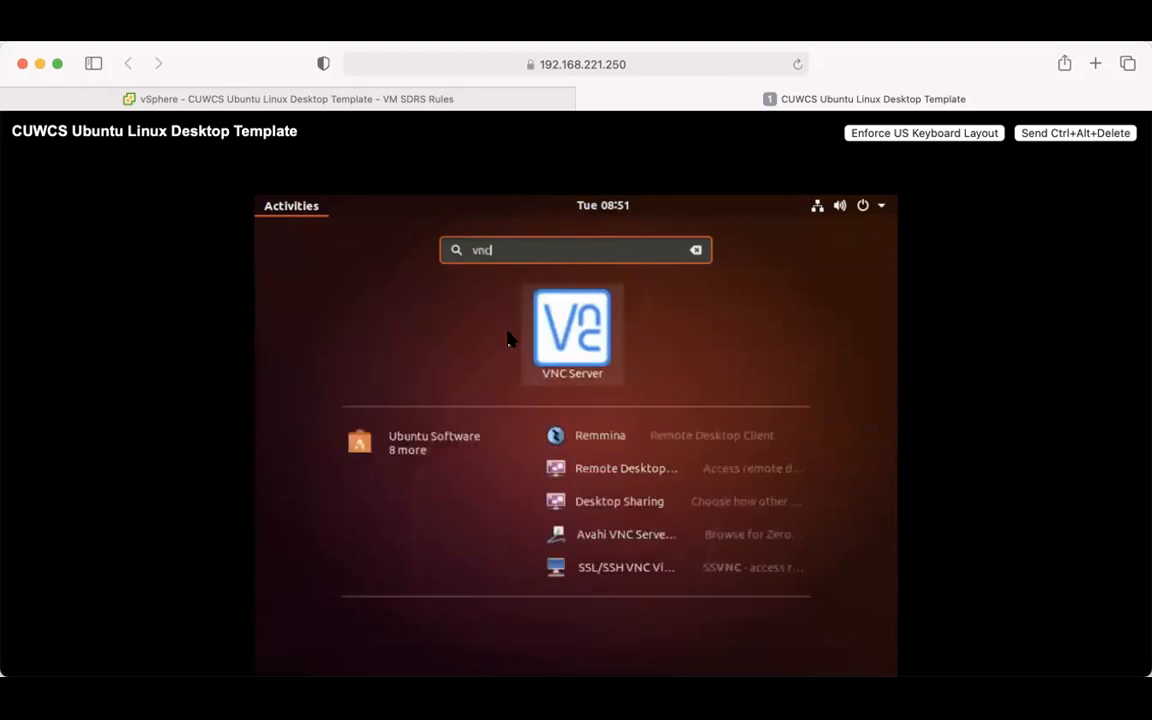
{"action": "left_click", "coordinate": [576, 340]}
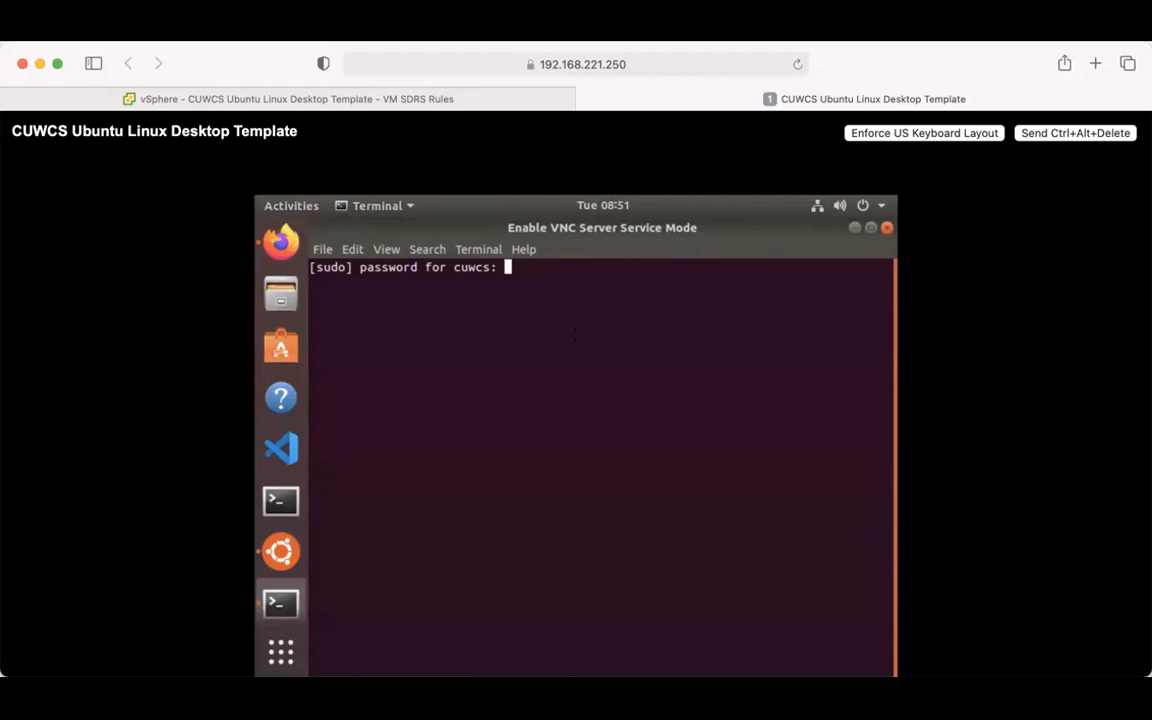
{"action": "key", "text": "Return"}
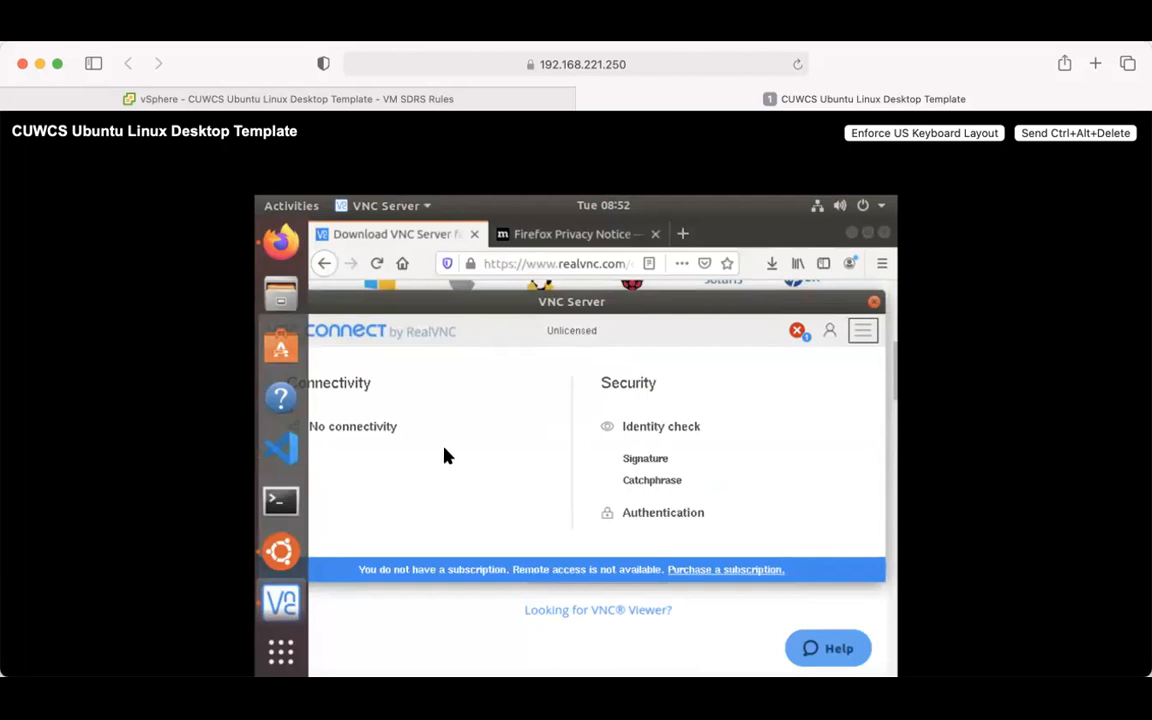
{"action": "mouse_move", "coordinate": [415, 310]}
{"action": "left_mouse_down"}
{"action": "mouse_move", "coordinate": [466, 302]}
{"action": "mouse_move", "coordinate": [425, 304]}
{"action": "left_mouse_up"}
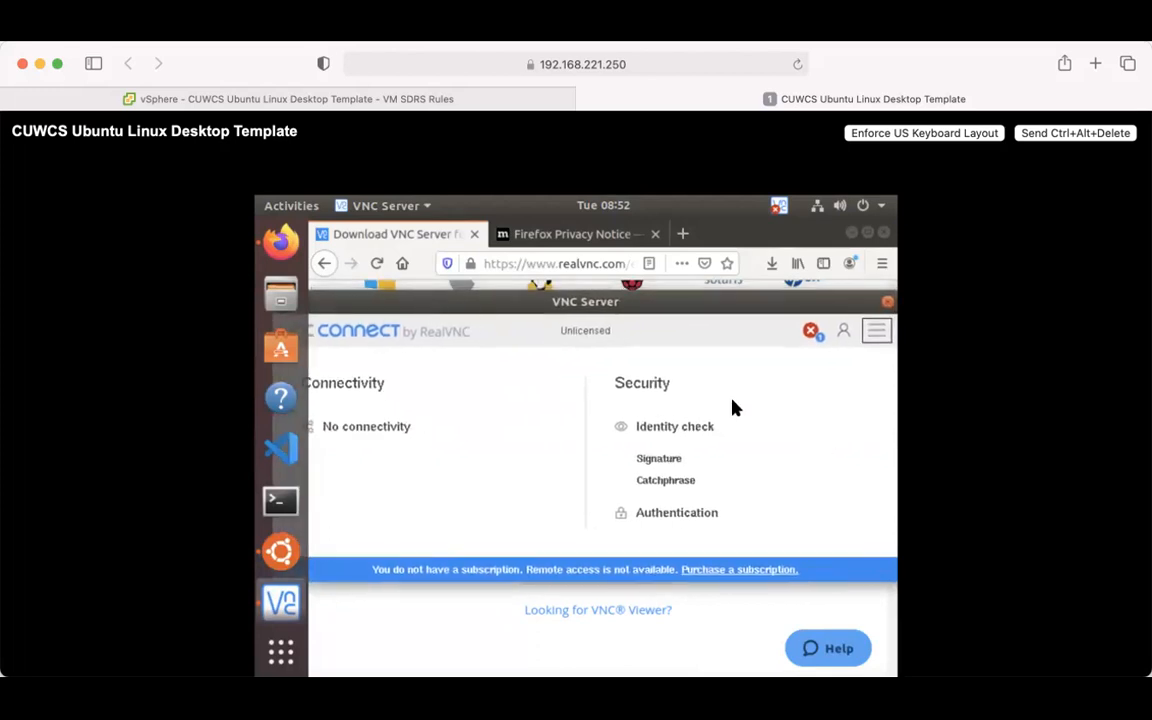
- Check the Information Center's Messages, Connections, Diagnostics and License Keys tabs, then reopen the unlicensed warning
{"action": "left_click", "coordinate": [841, 333]}
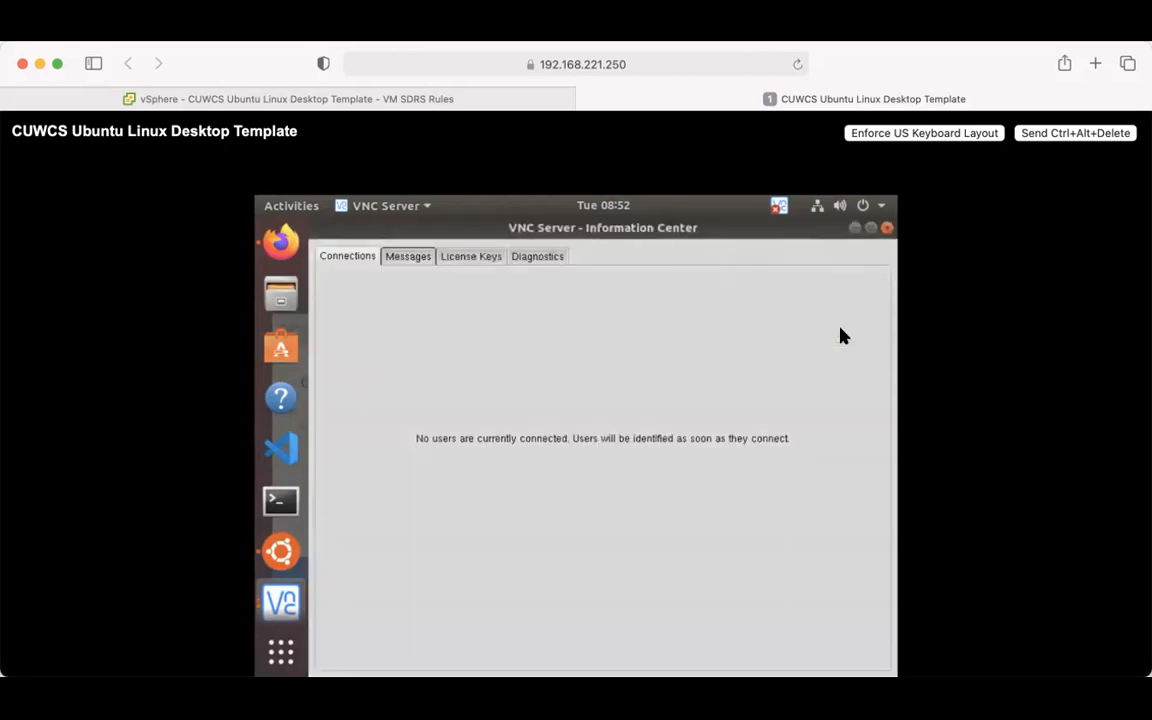
{"action": "left_click", "coordinate": [399, 259]}
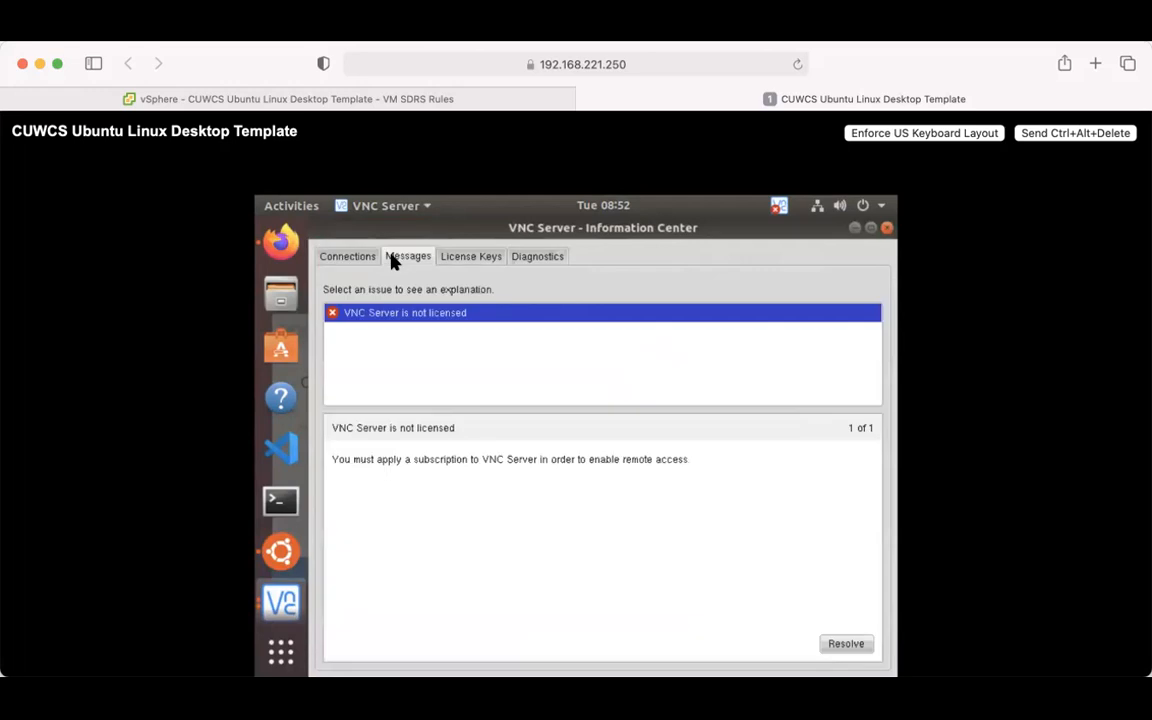
{"action": "left_click", "coordinate": [331, 258]}
{"action": "left_click", "coordinate": [533, 256]}
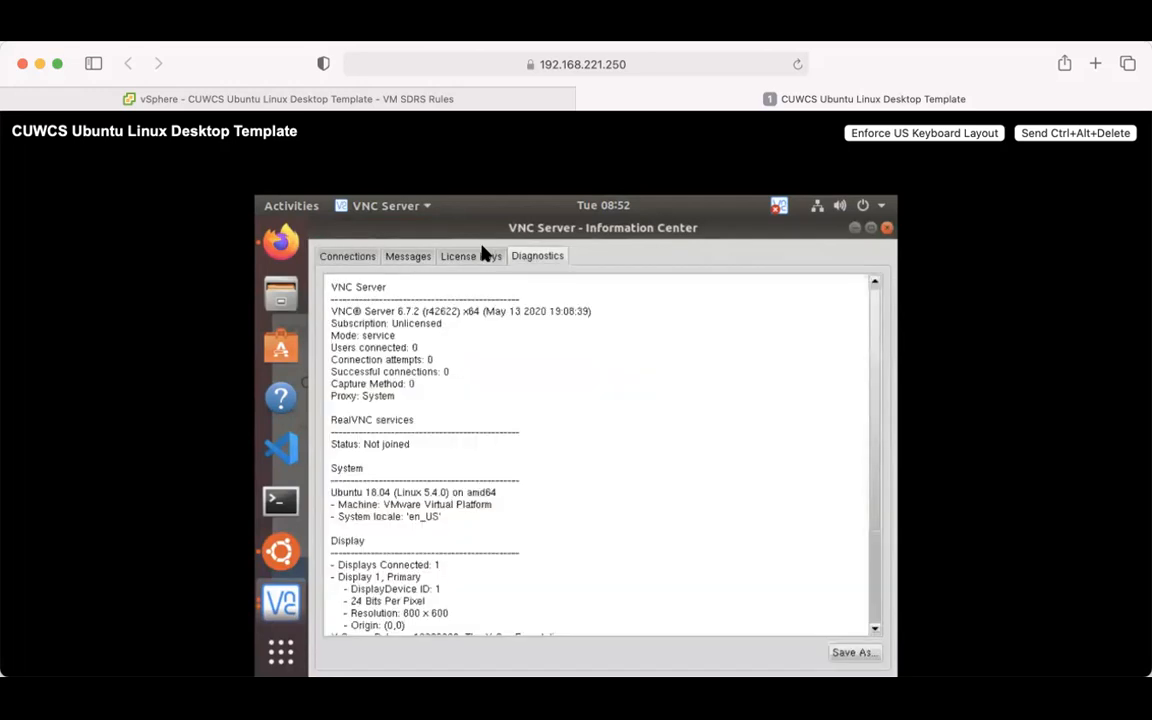
{"action": "left_click", "coordinate": [448, 260]}
{"action": "left_click", "coordinate": [332, 259]}
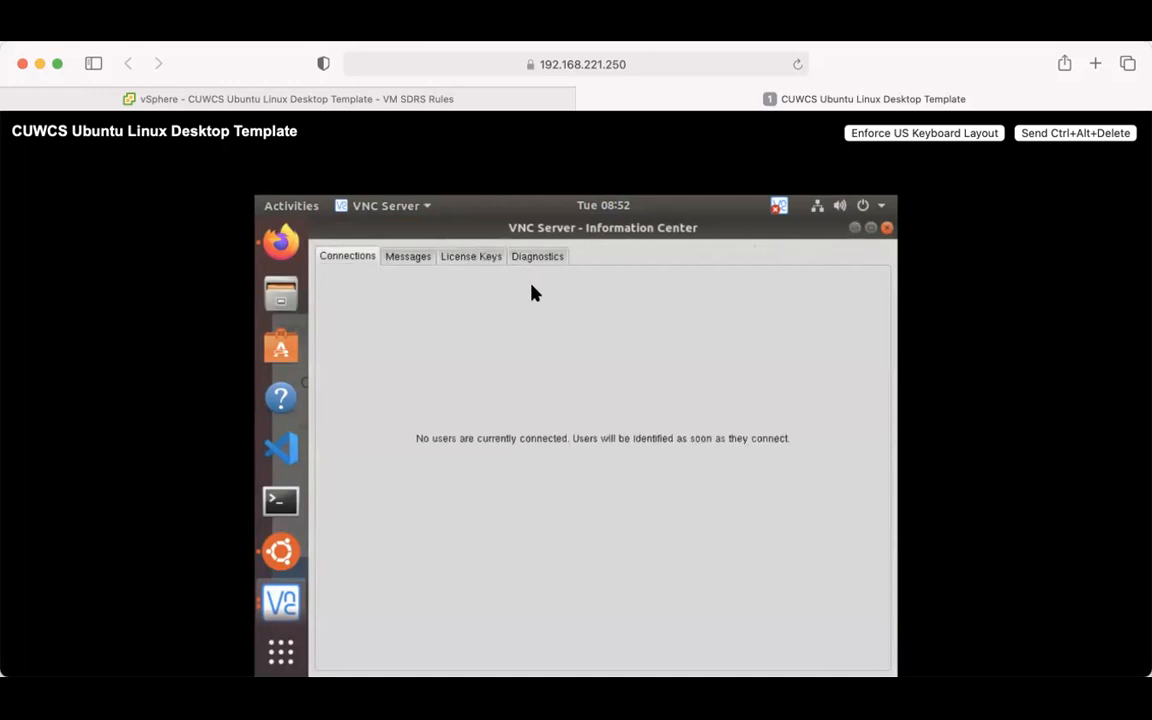
{"action": "left_click", "coordinate": [886, 229]}
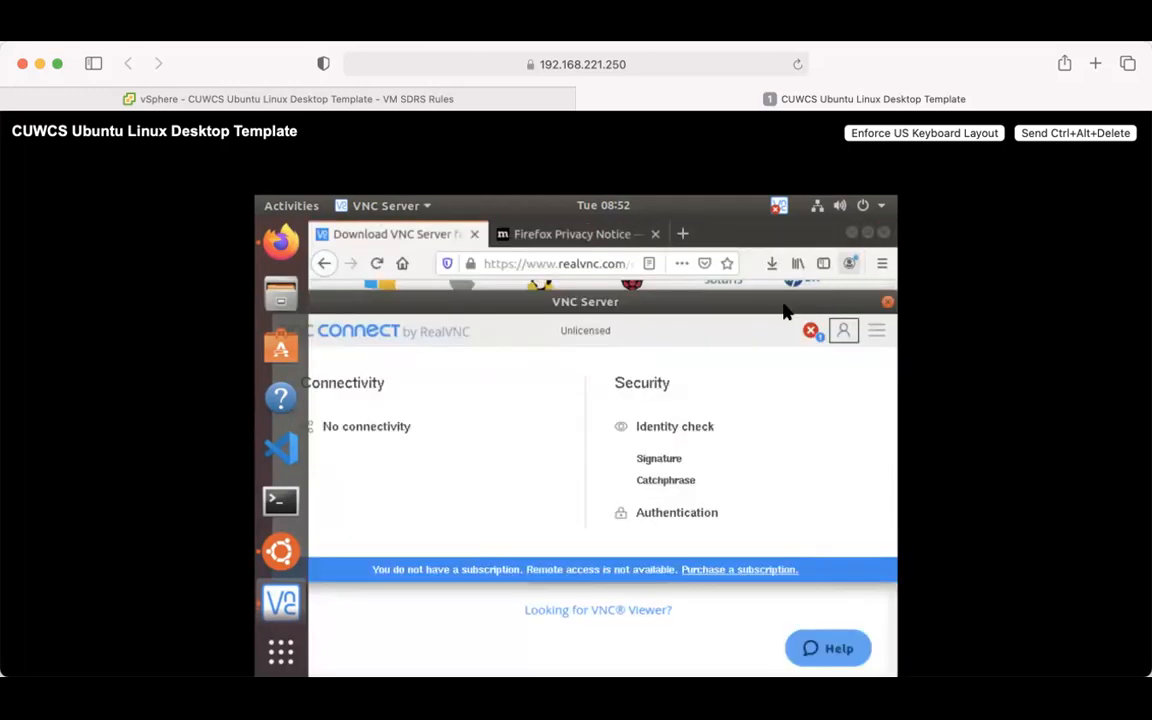
{"action": "left_click", "coordinate": [809, 330]}
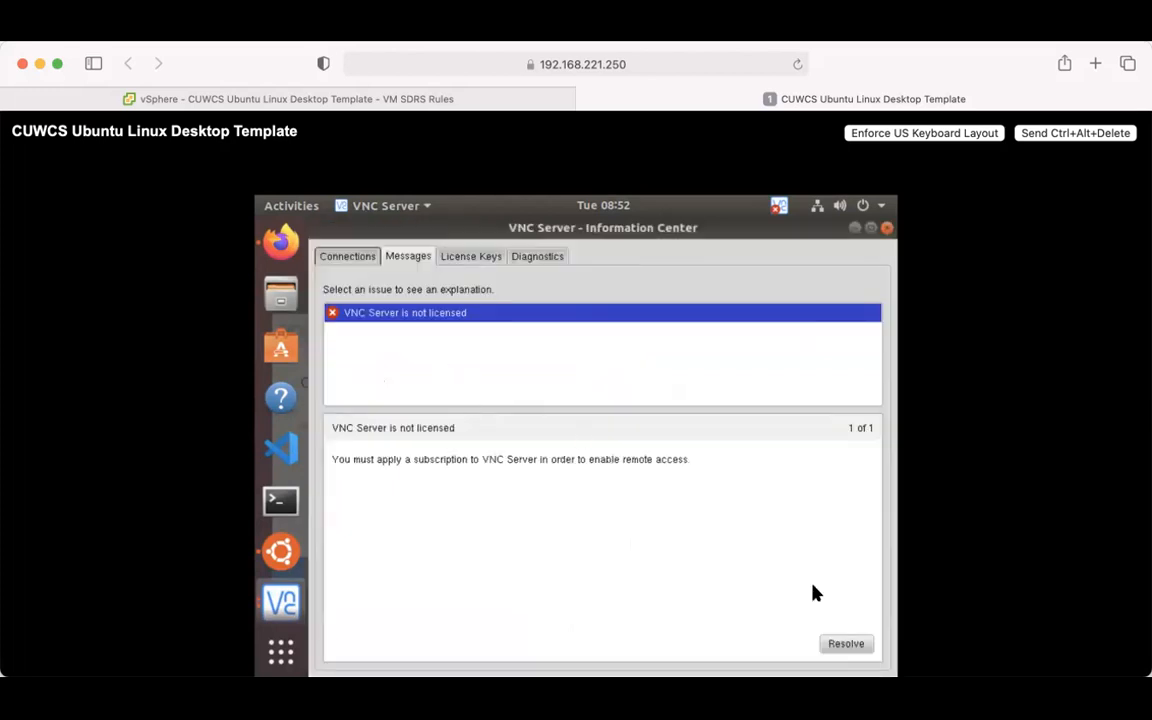
- Sign in with the RealVNC account e-mail and password, with anonymous usage data unchecked
{"action": "left_click", "coordinate": [846, 644]}
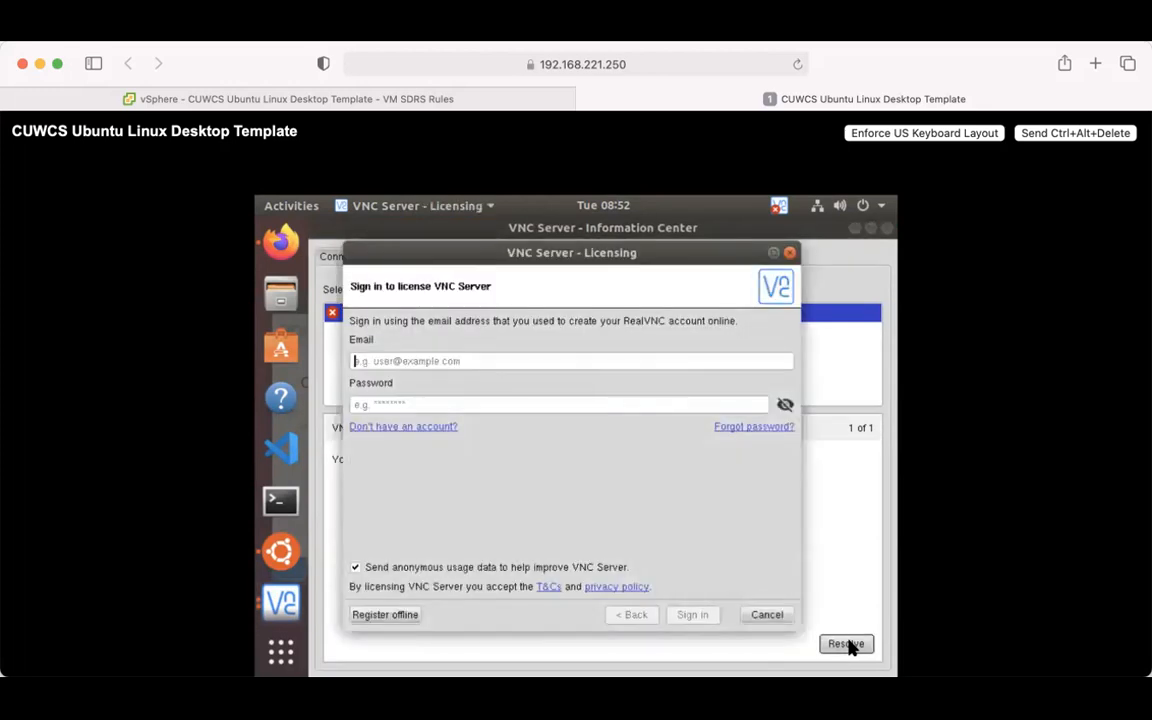
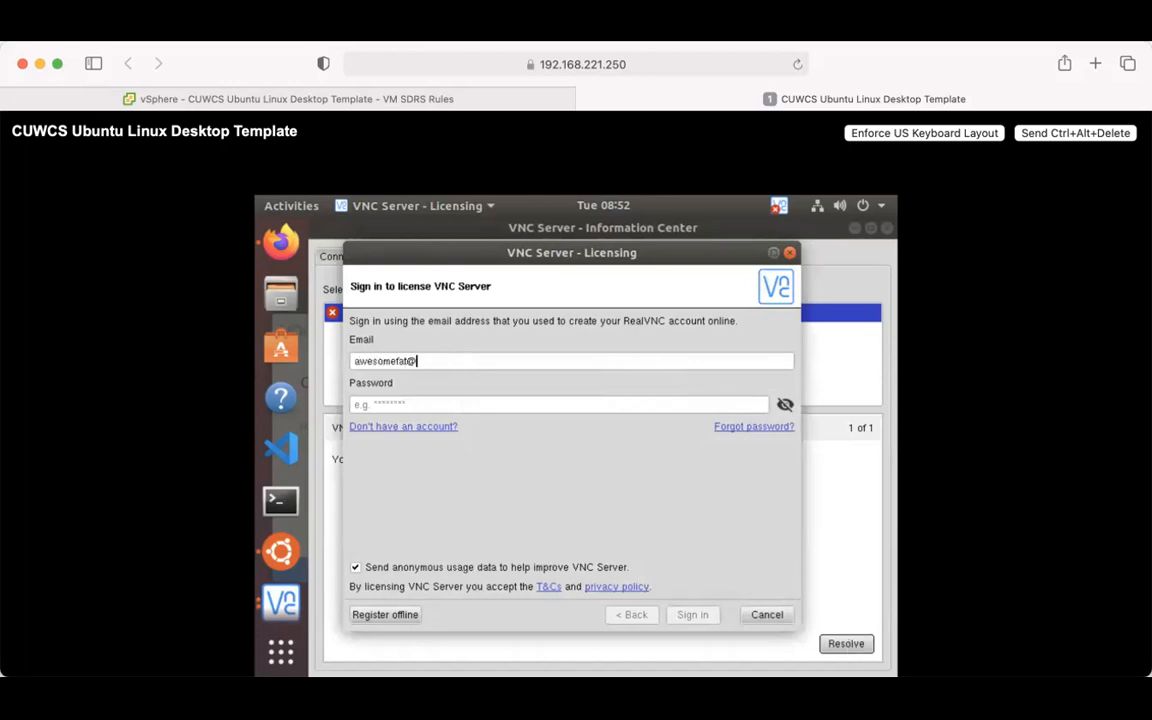
{"action": "key", "text": "Tab"}
{"action": "type", "text": "********"}
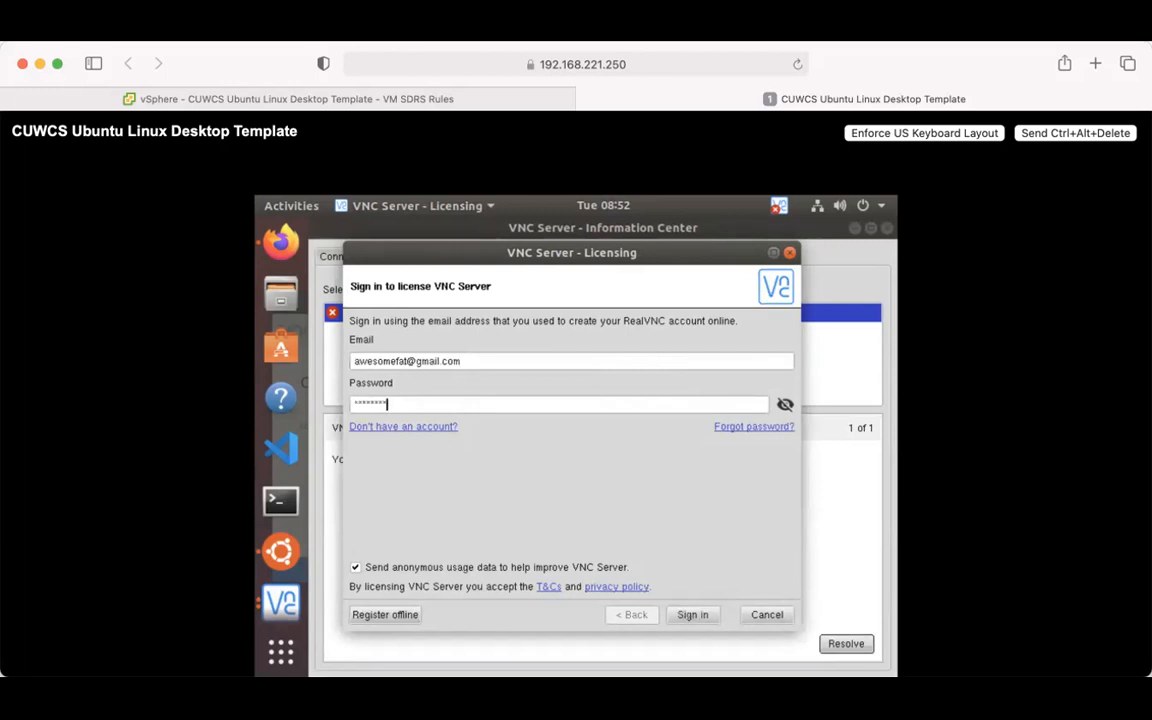
{"action": "left_click", "coordinate": [354, 568]}
{"action": "left_click", "coordinate": [693, 615]}
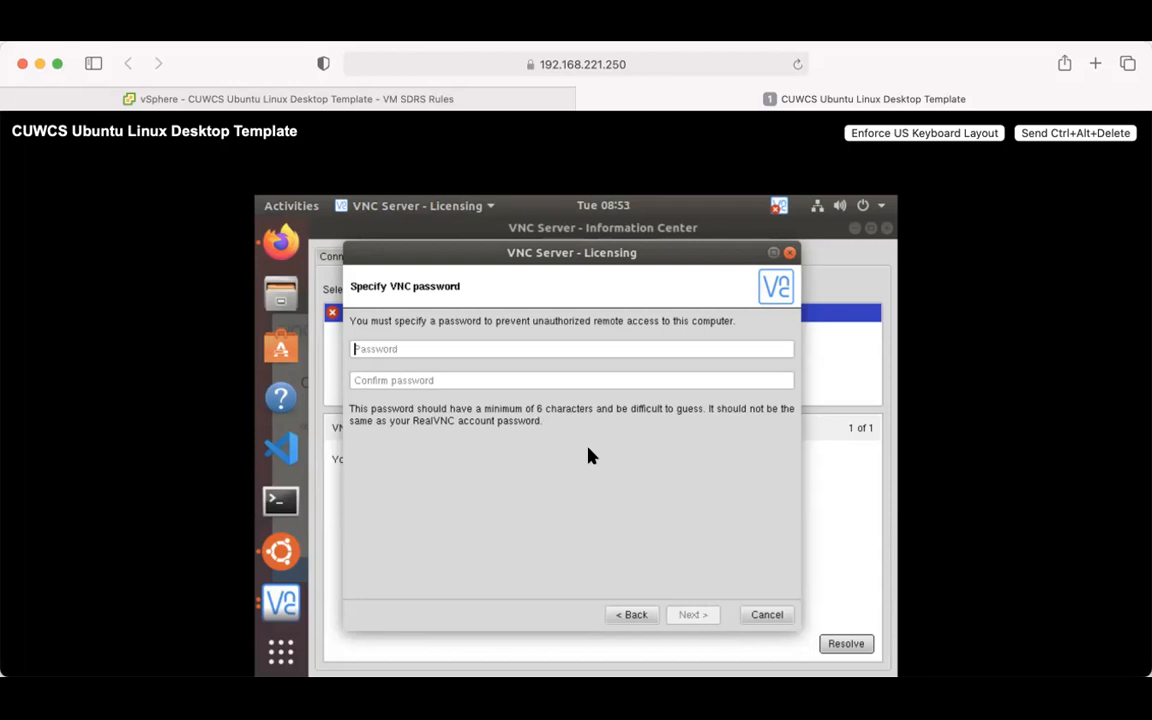
- Enter and confirm the VNC access password, then continue to the Apply changes summary
{"action": "type", "text": "**********"}
{"action": "key", "text": "Tab"}
{"action": "type", "text": "*******"}
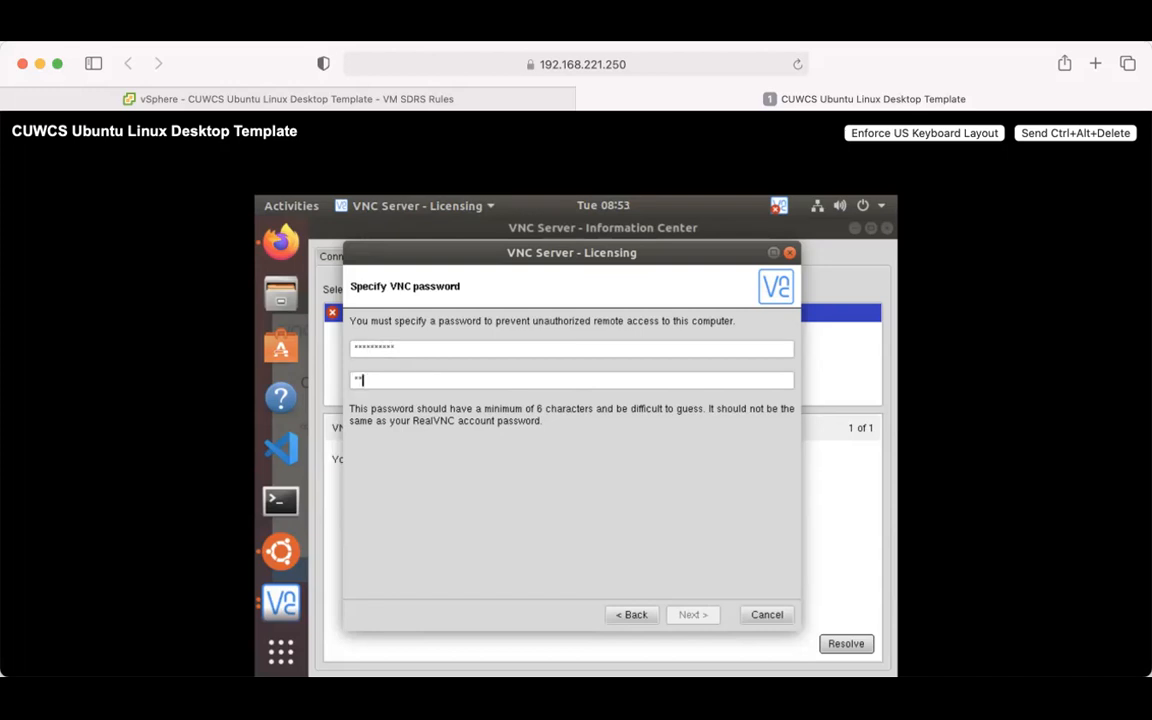
{"action": "type", "text": "***"}
{"action": "left_click", "coordinate": [694, 614]}
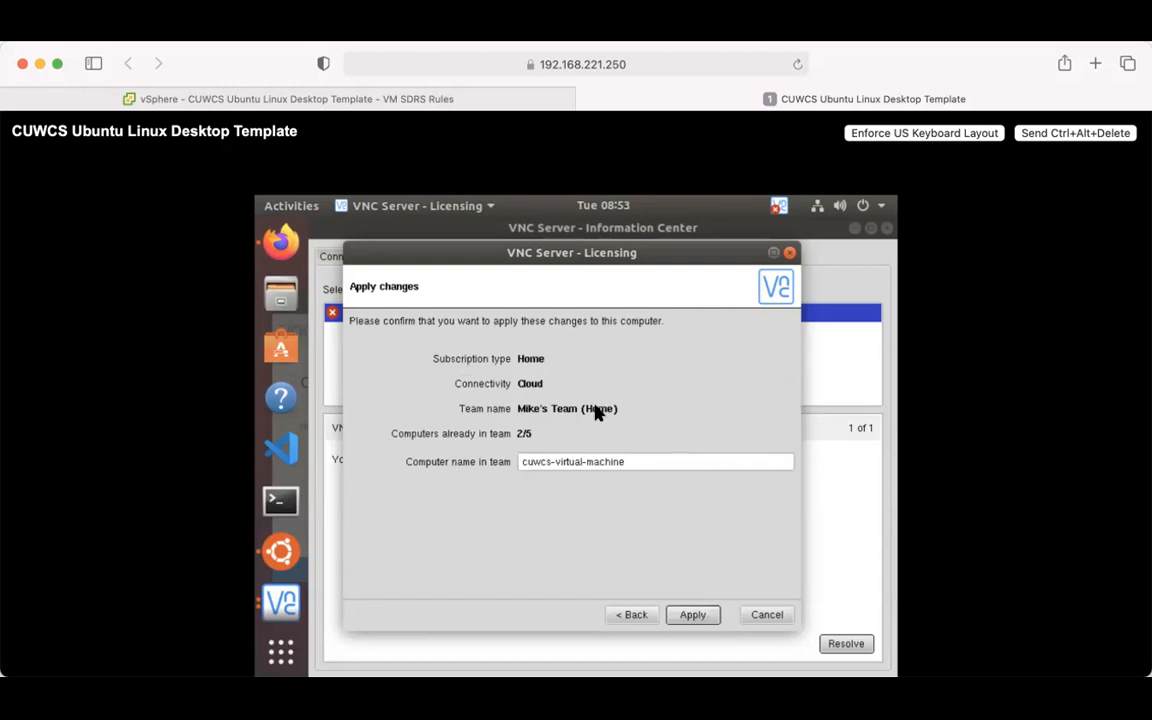
- Append '-ubuntu' to the computer name, making it cuwcs-virtual-machine-ubuntu, and apply the subscription
{"action": "left_click", "coordinate": [643, 465]}
{"action": "type", "text": "-ubuntu"}
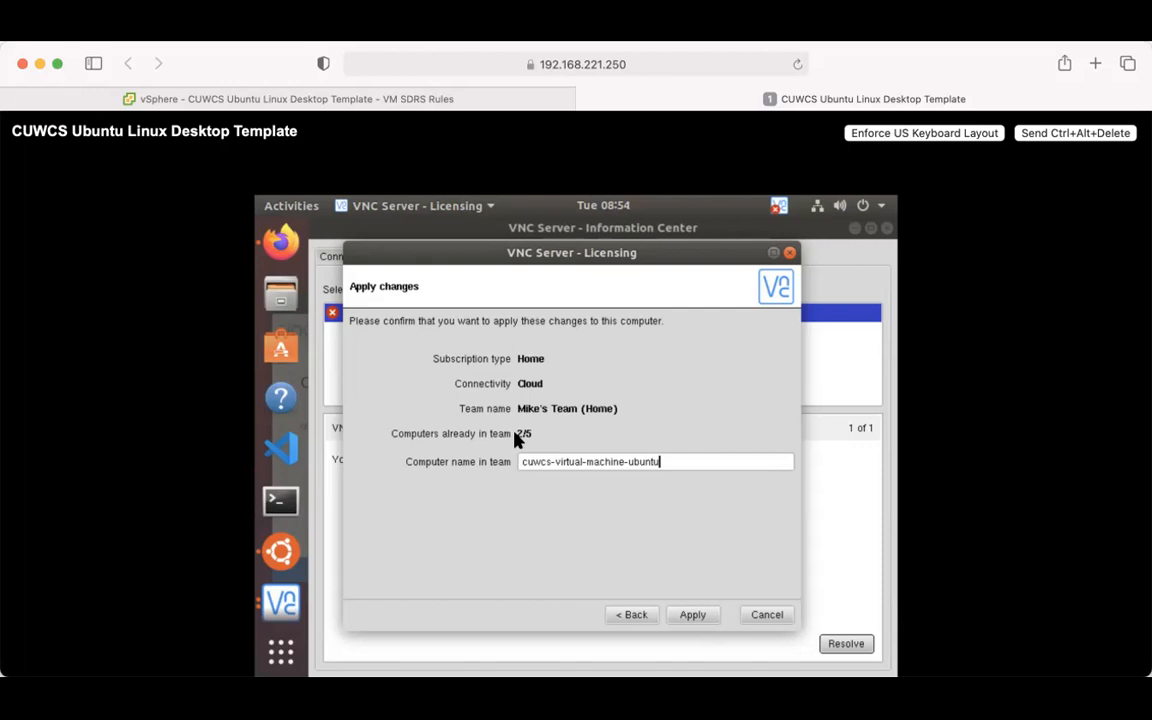
{"action": "left_click", "coordinate": [695, 617]}
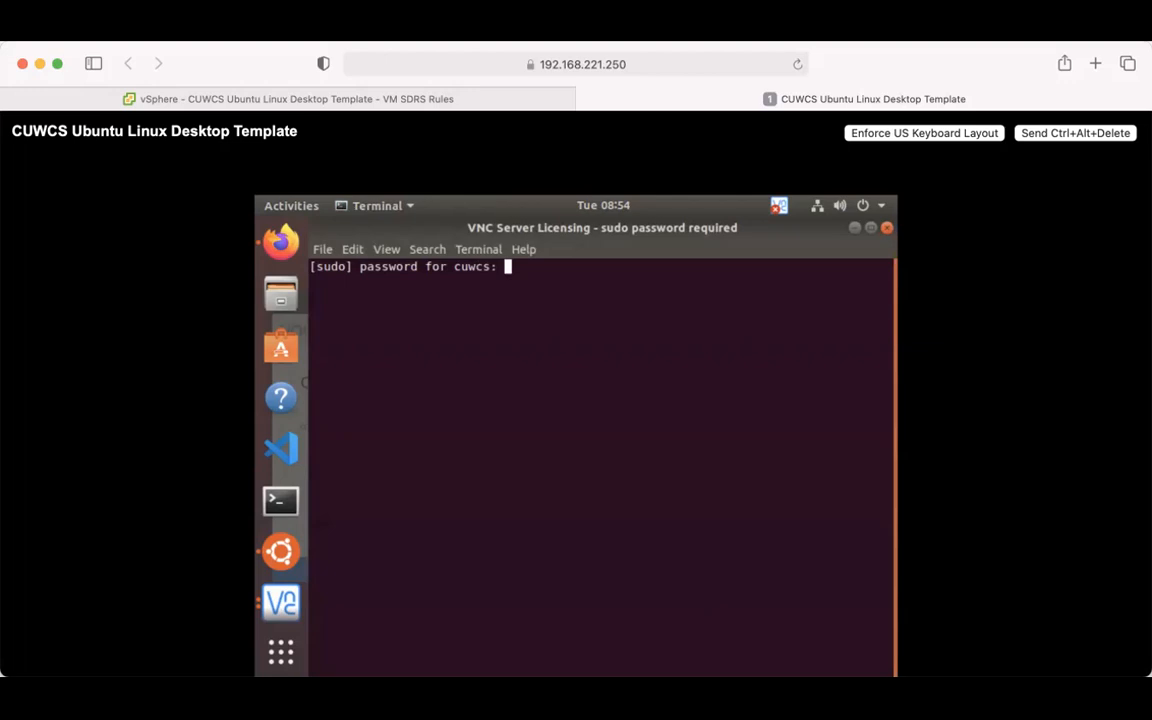
- Confirm licensing with the sudo password, close the completed wizard, and open the VNC Server quick menu
{"action": "key", "text": "Return"}
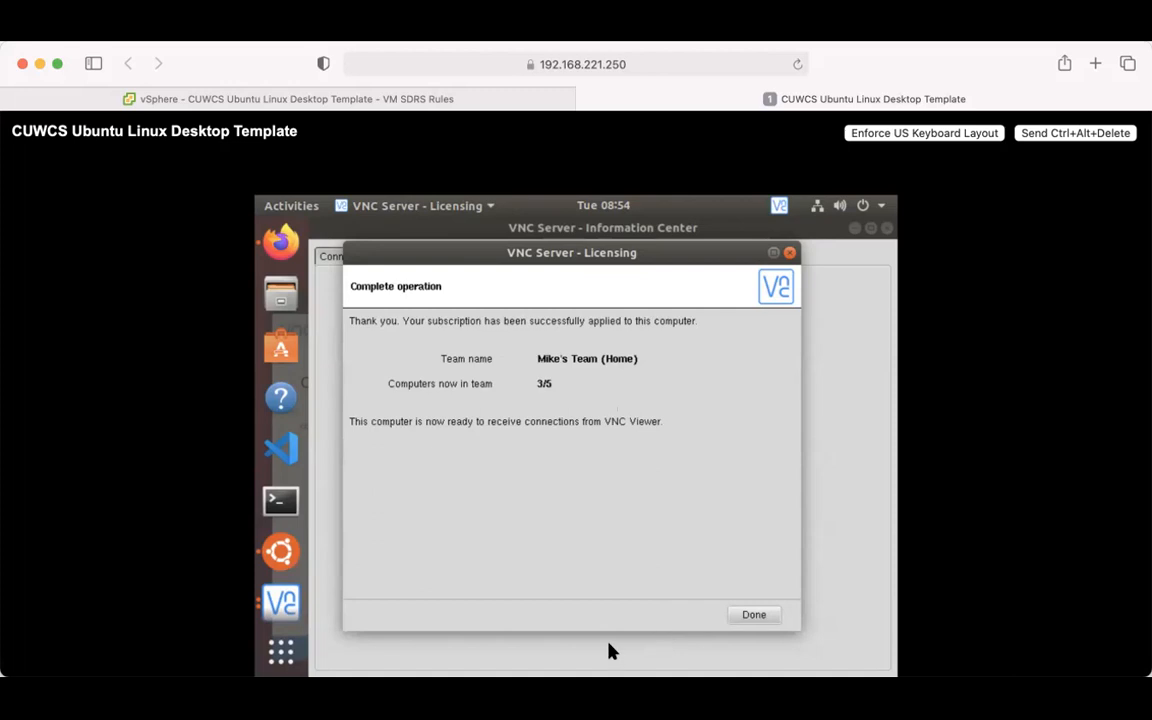
{"action": "left_click", "coordinate": [755, 615]}
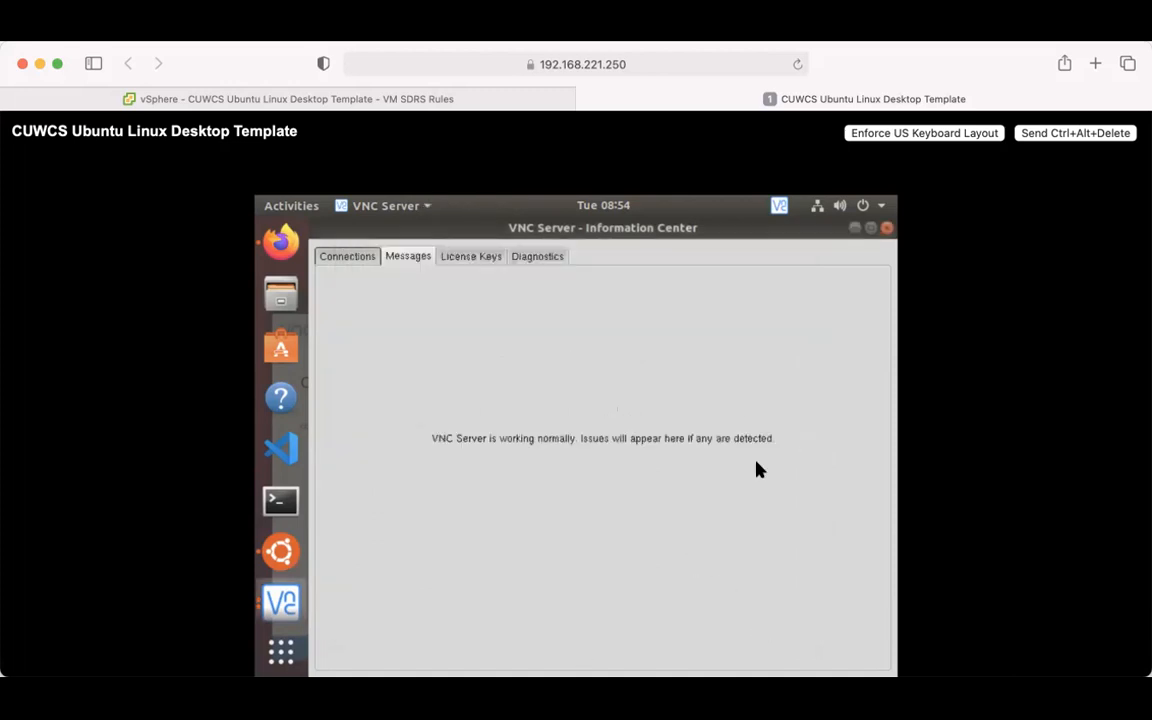
{"action": "left_click", "coordinate": [779, 206]}
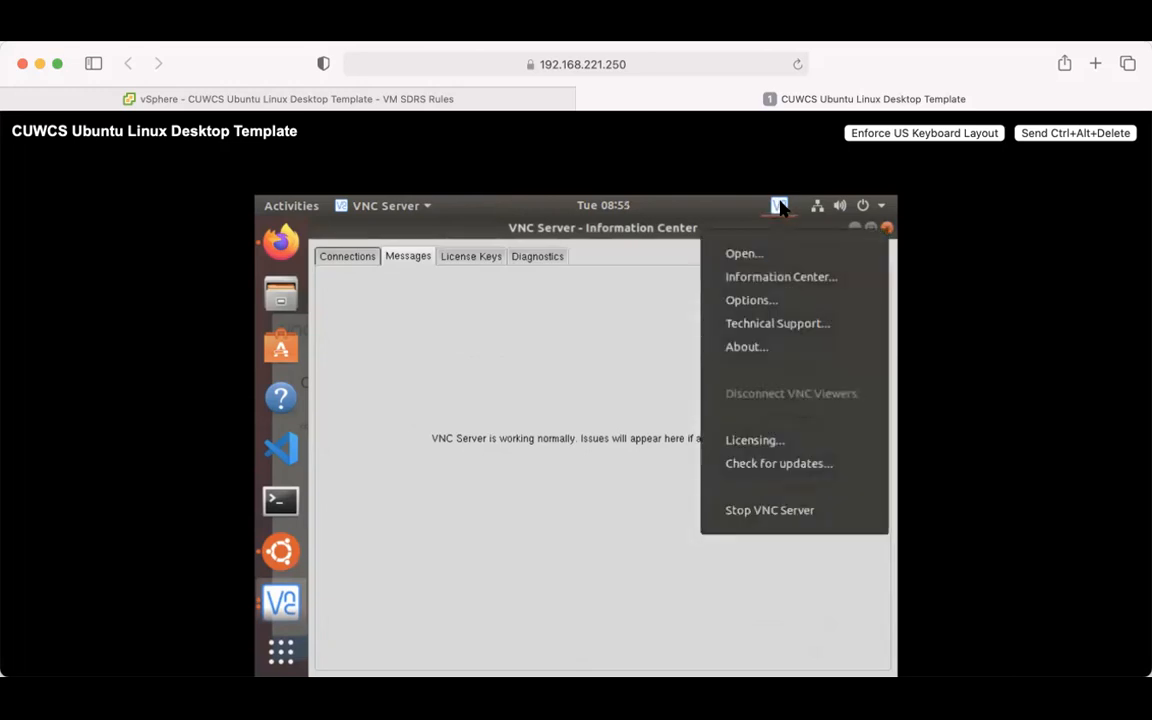
- Open VNC Server Options with the sudo password, browse Users & Permissions through Expert, then cancel
{"action": "left_click", "coordinate": [752, 302]}
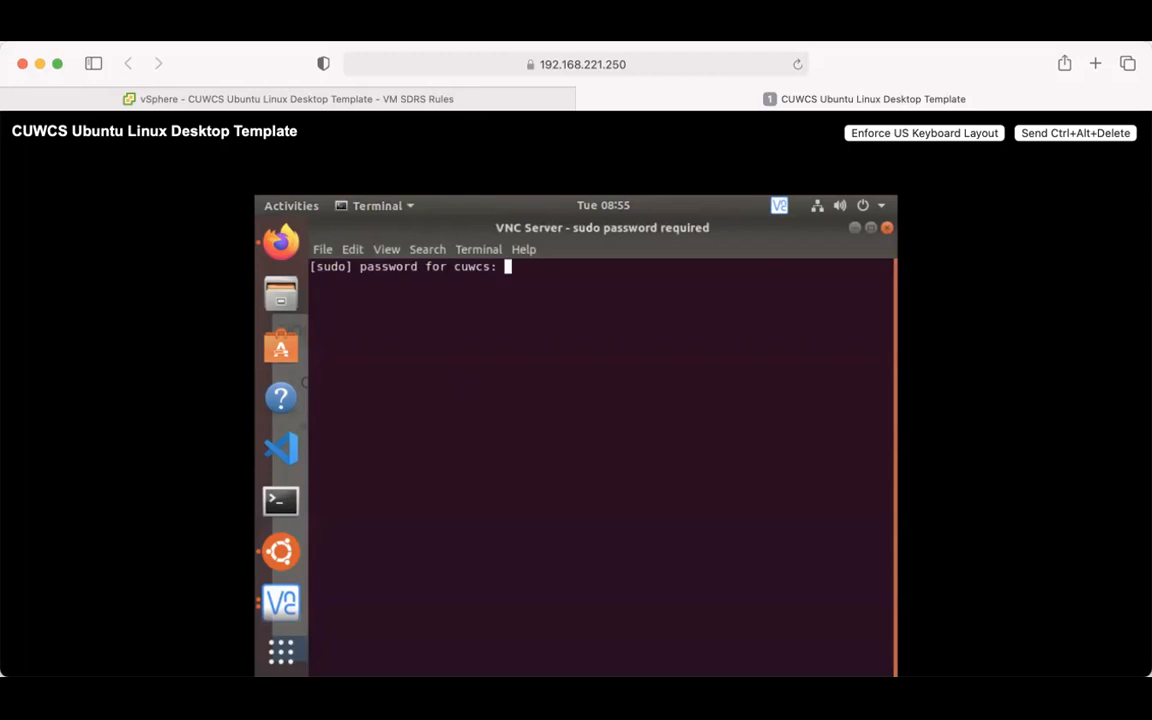
{"action": "key", "text": "Return"}
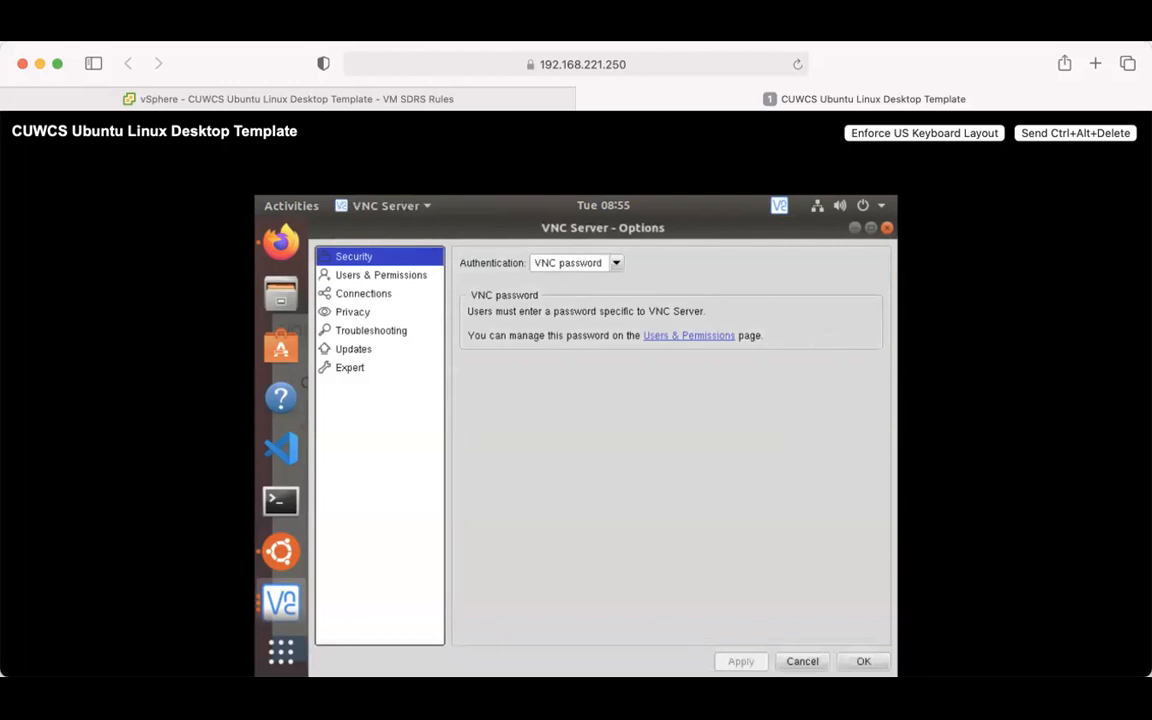
{"action": "left_click", "coordinate": [357, 278]}
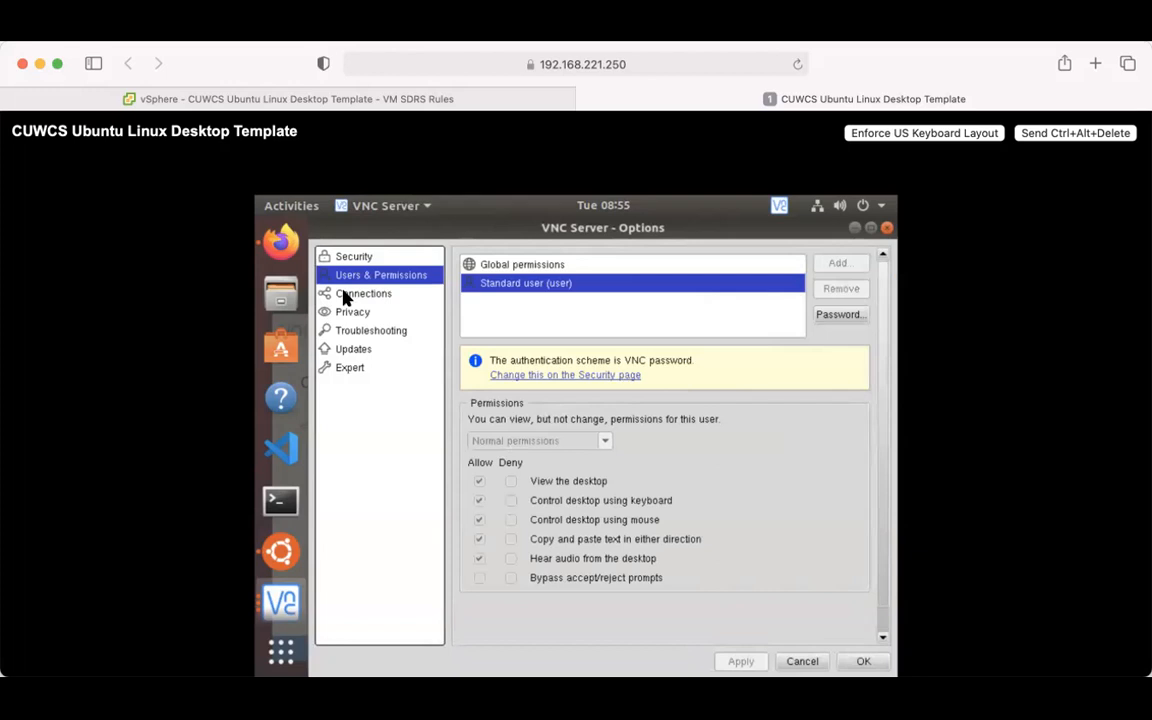
{"action": "left_click", "coordinate": [345, 296]}
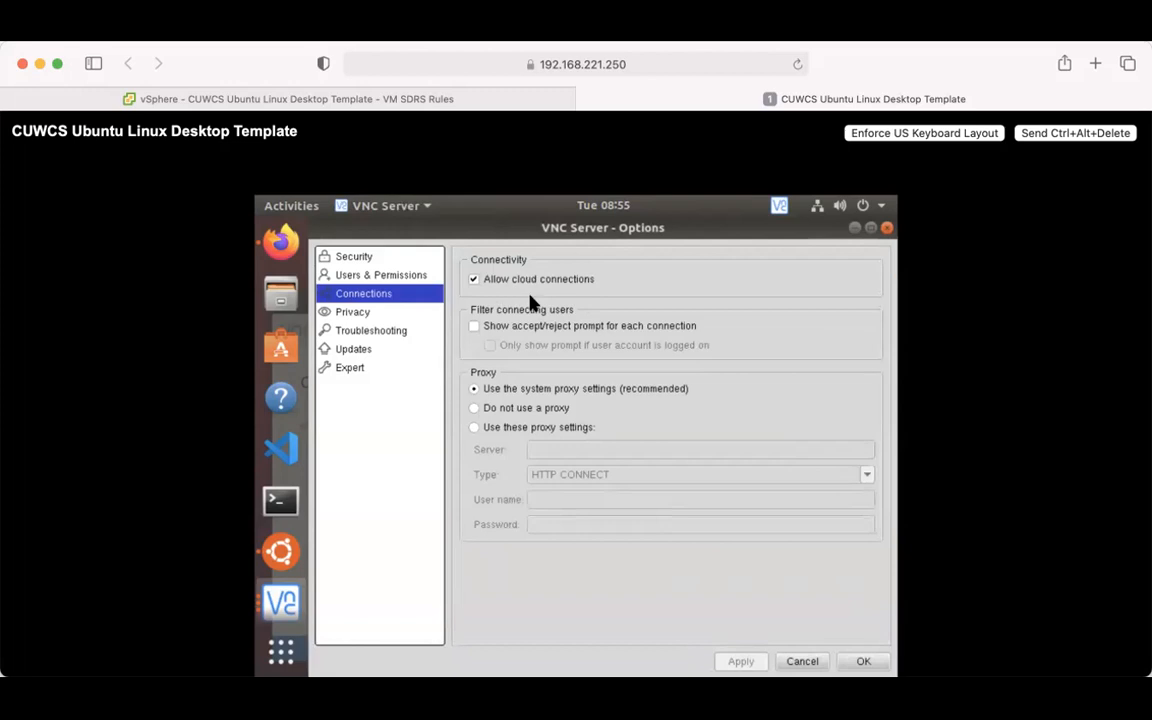
{"action": "left_click", "coordinate": [352, 314]}
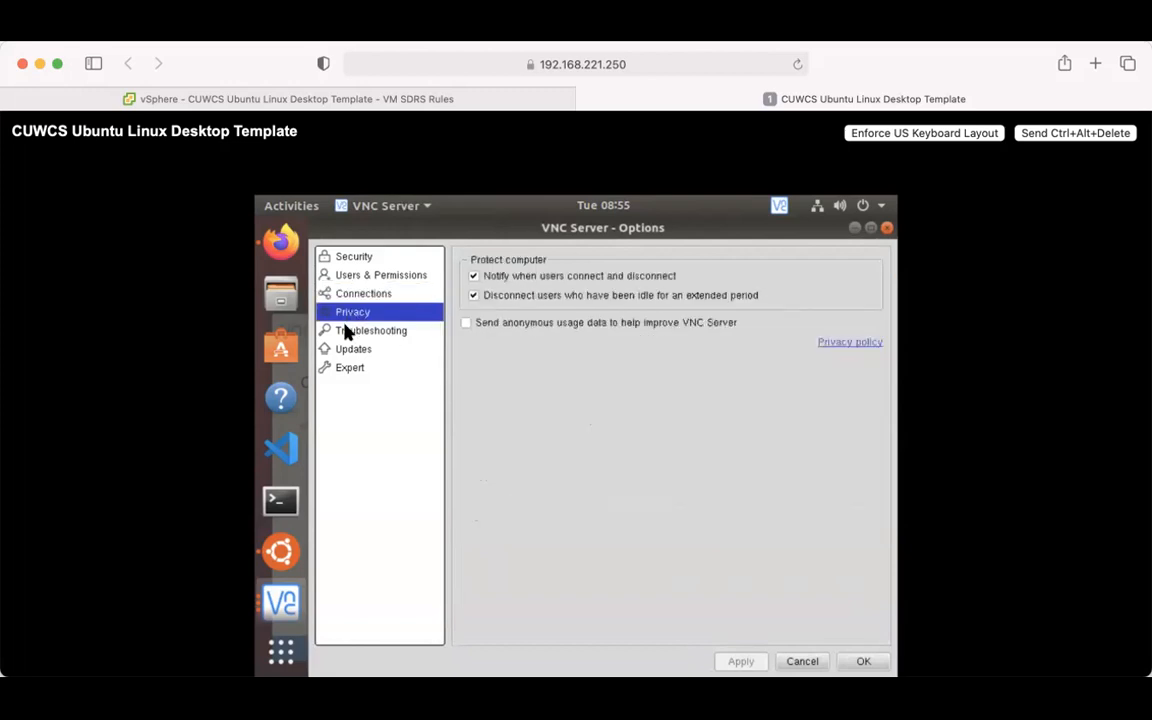
{"action": "left_click", "coordinate": [346, 331]}
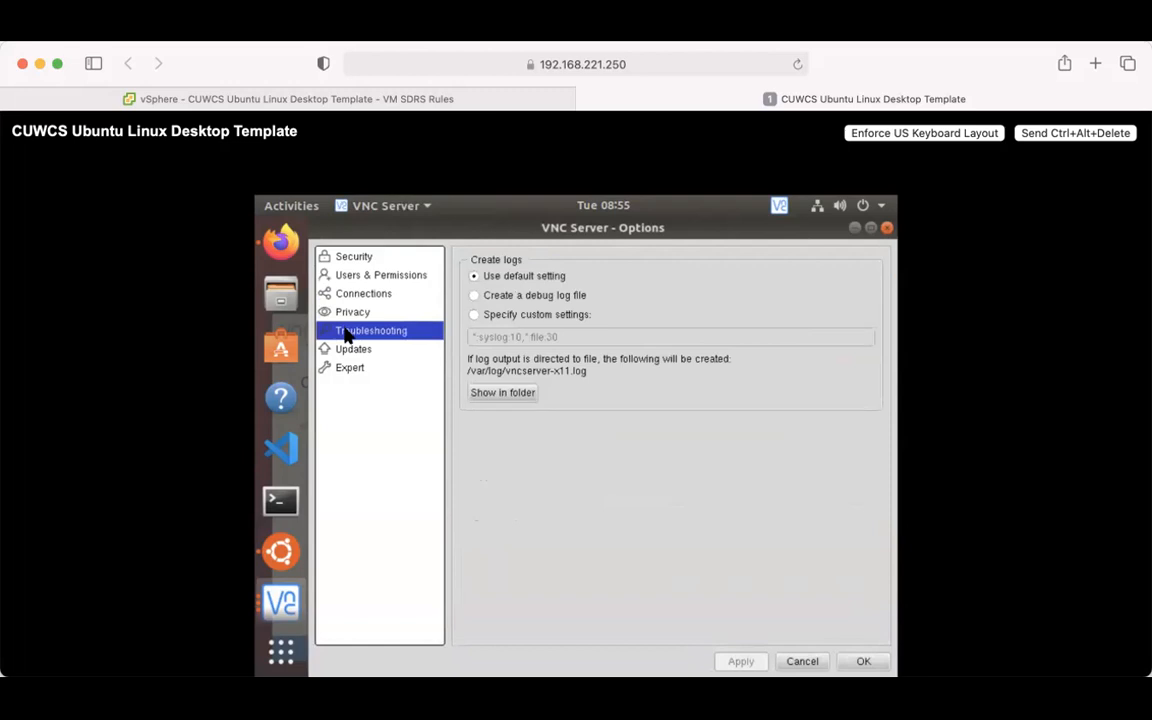
{"action": "left_click", "coordinate": [342, 350]}
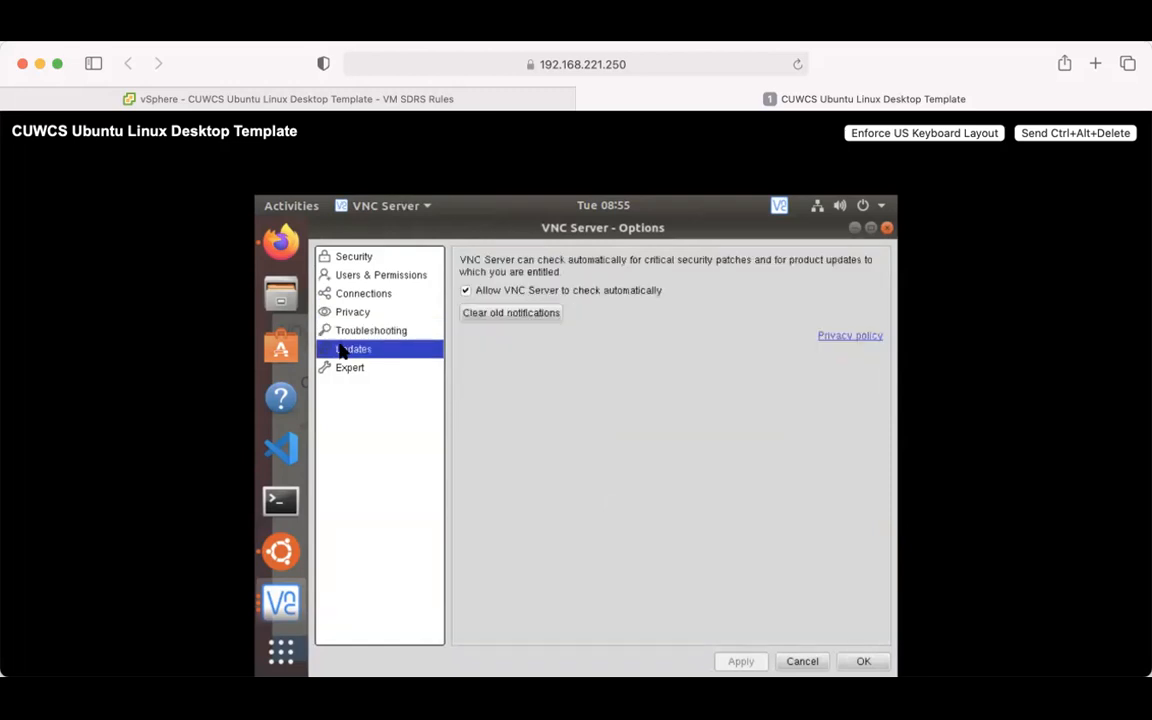
{"action": "left_click", "coordinate": [342, 369]}
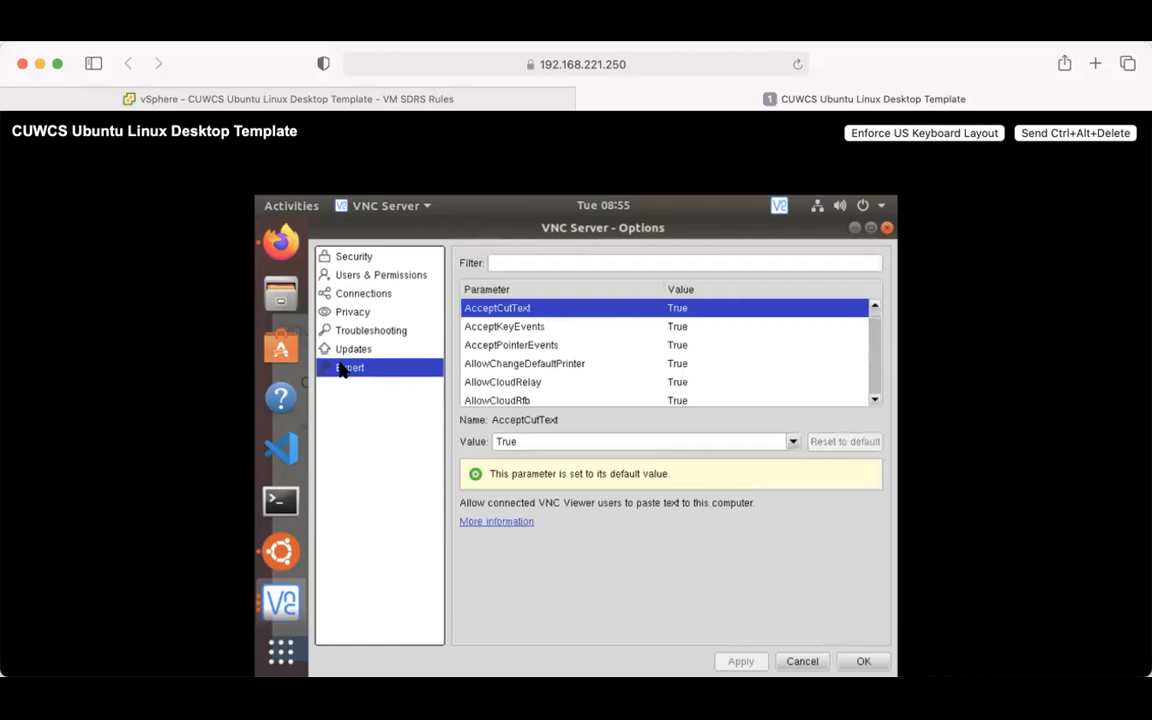
{"action": "left_click", "coordinate": [802, 661]}
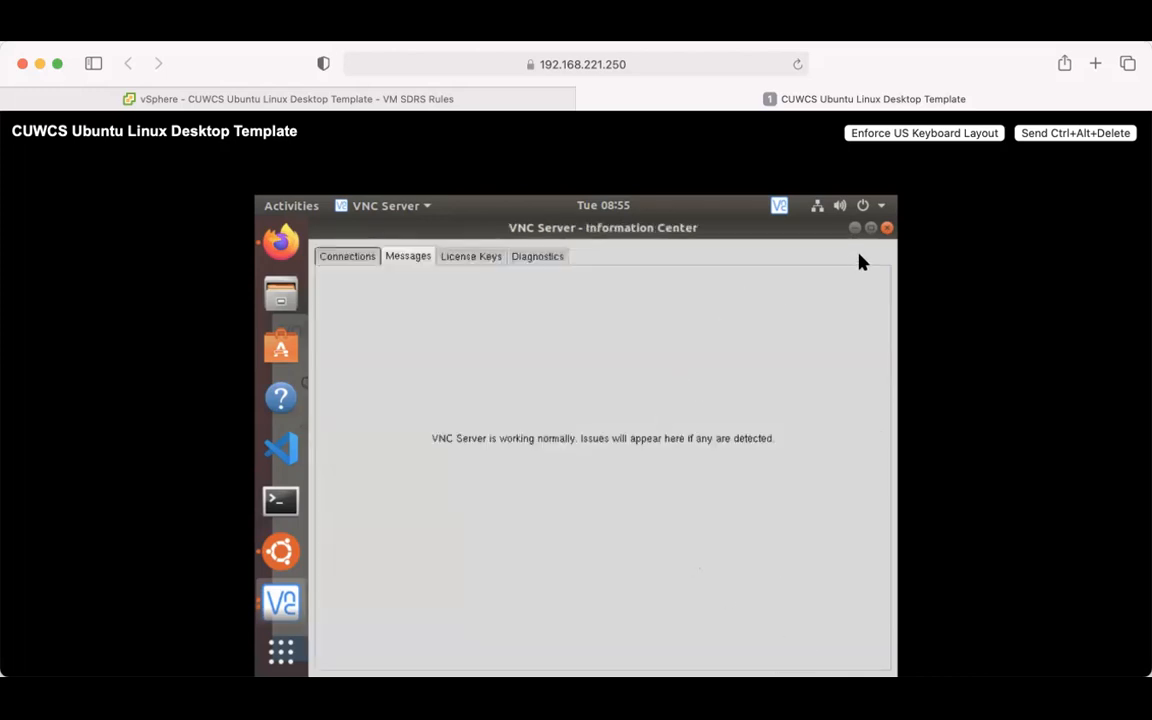
- Close the Information Center window to reveal VNC Server's connectivity and identity-check details
{"action": "left_click", "coordinate": [887, 228]}
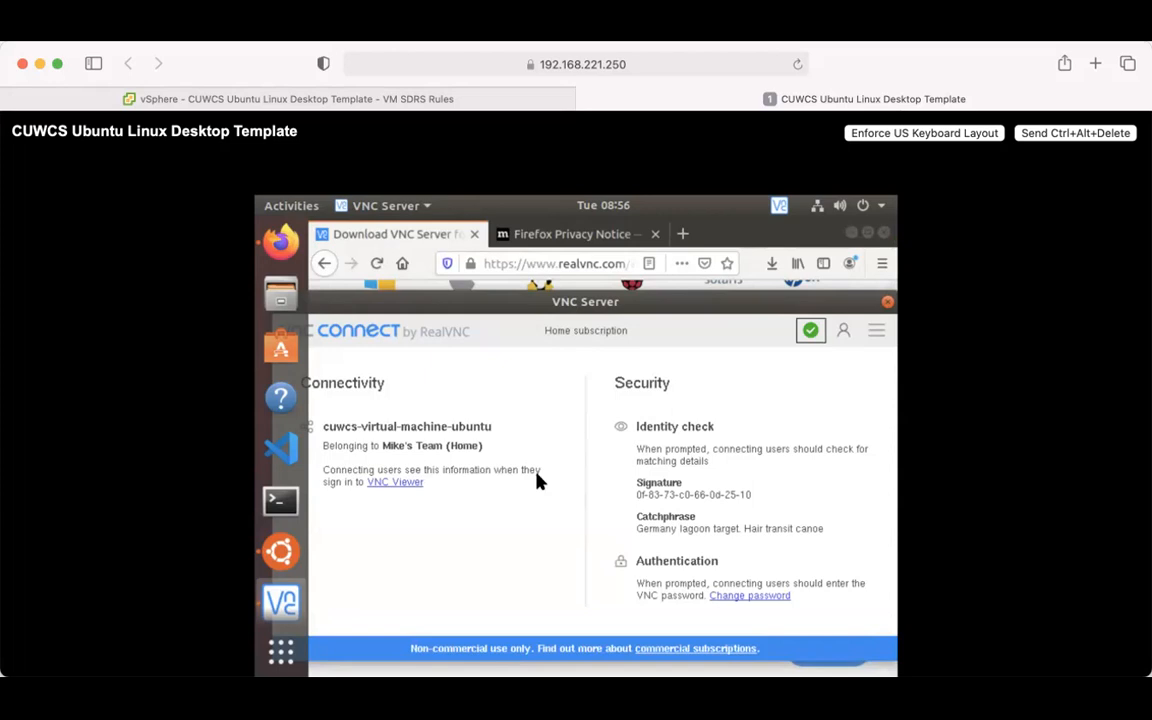
- Search Firefox for 'real vnc client download' and open RealVNC's VNC Viewer download page
{"action": "left_click", "coordinate": [560, 239]}
{"action": "left_click", "coordinate": [516, 263]}
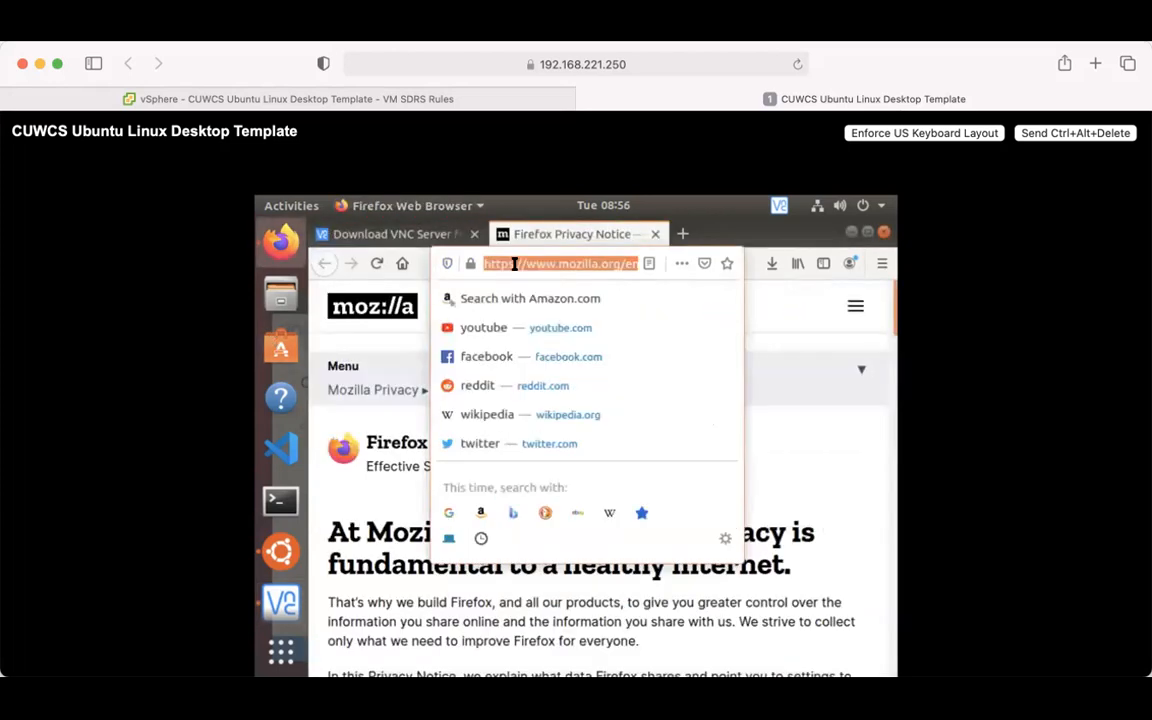
{"action": "type", "text": "real bnv"}
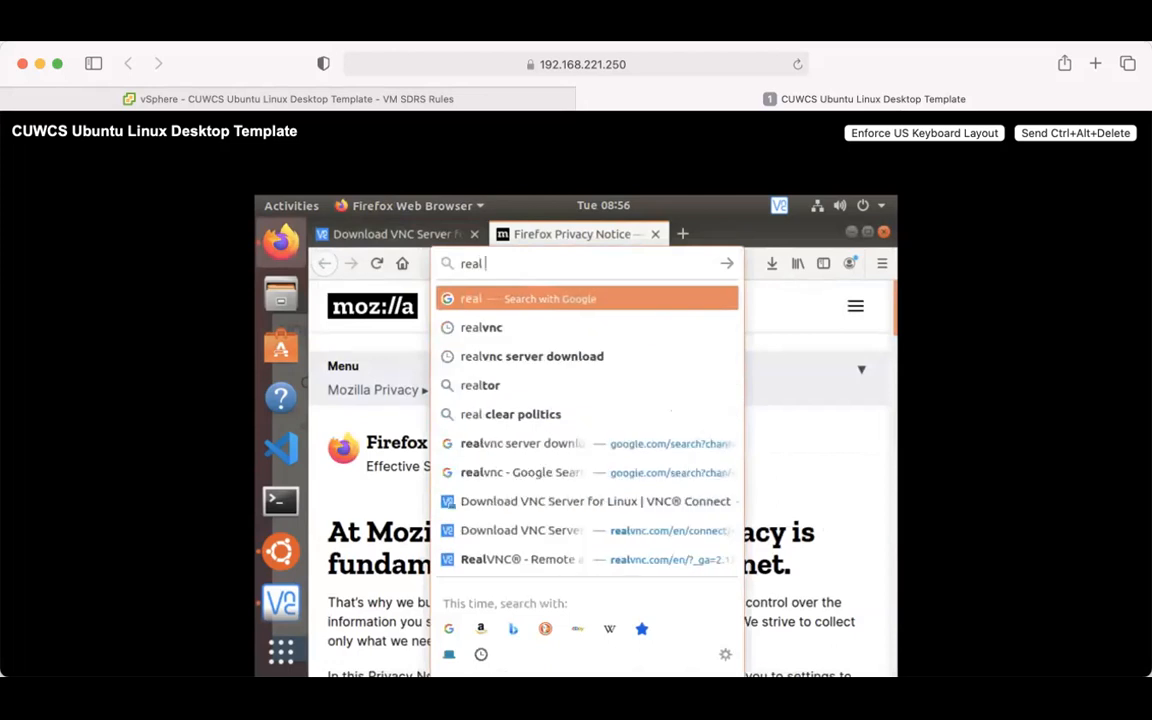
{"action": "key", "text": "BackSpace"}
{"action": "key", "text": "BackSpace"}
{"action": "key", "text": "BackSpace"}
{"action": "type", "text": "vnc client"}
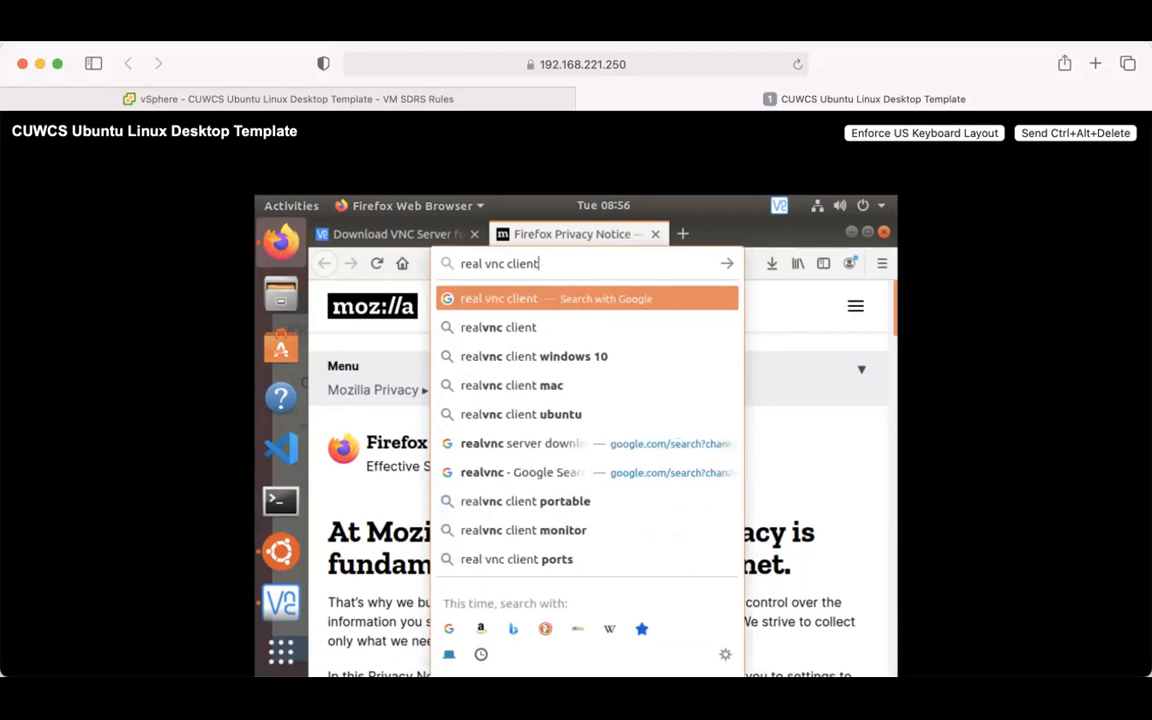
{"action": "type", "text": " download"}
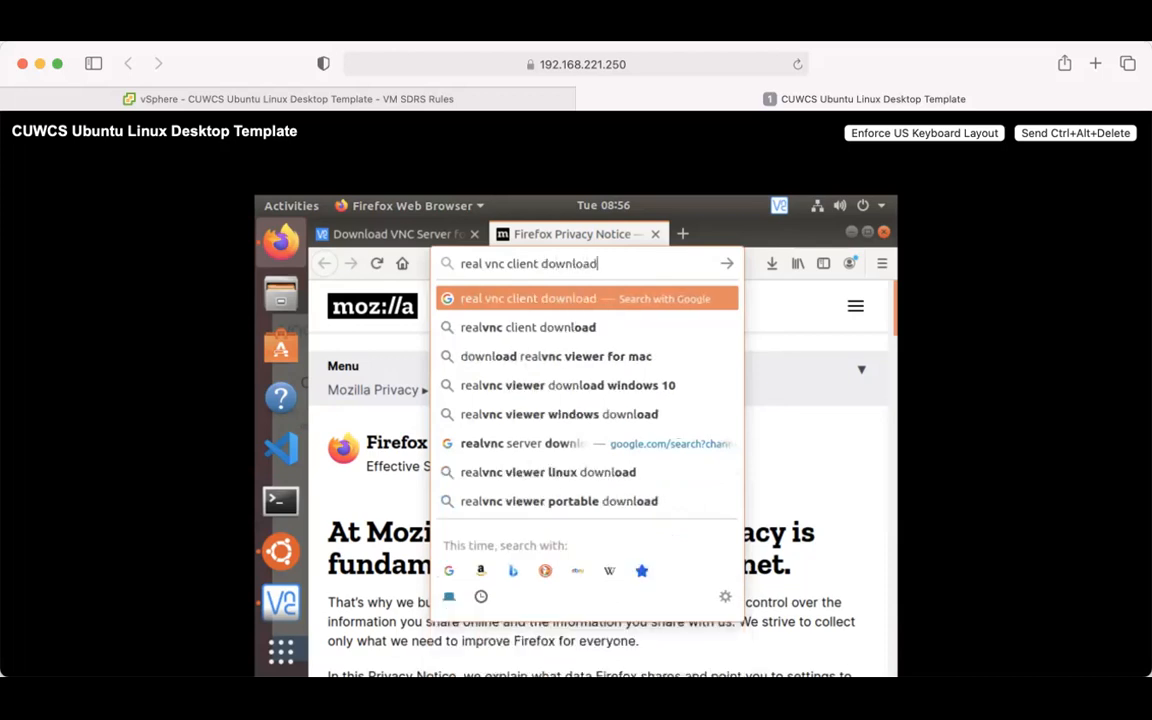
{"action": "key", "text": "Return"}
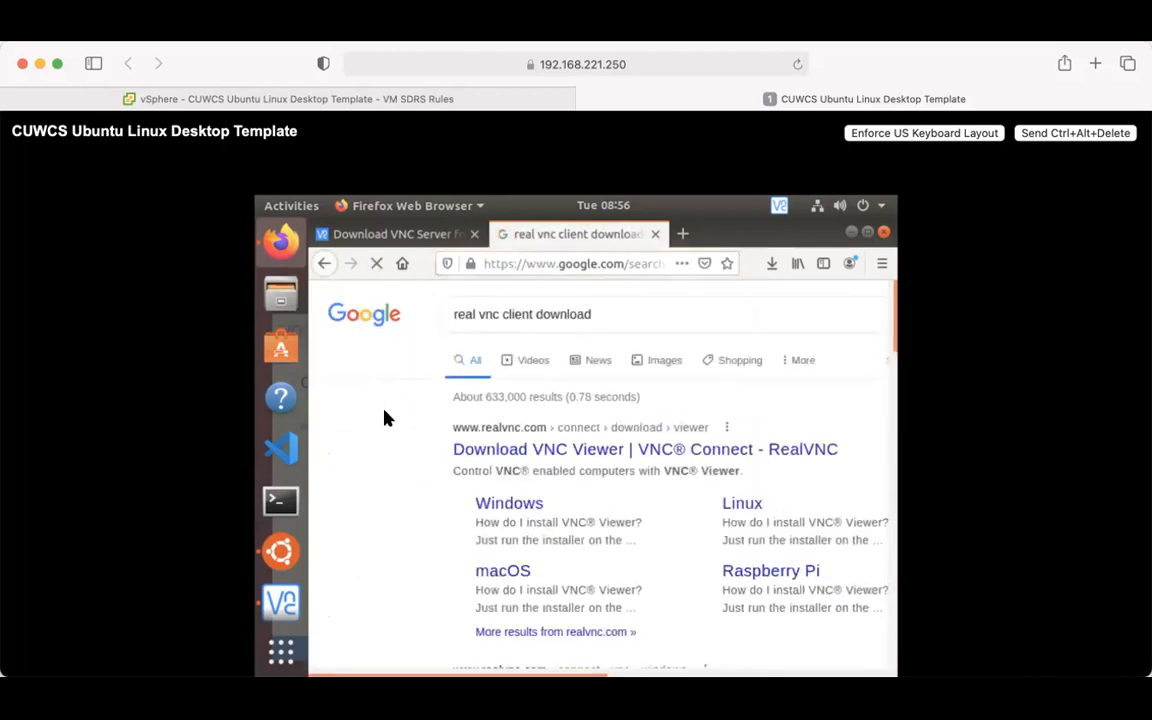
{"action": "left_click", "coordinate": [498, 452]}
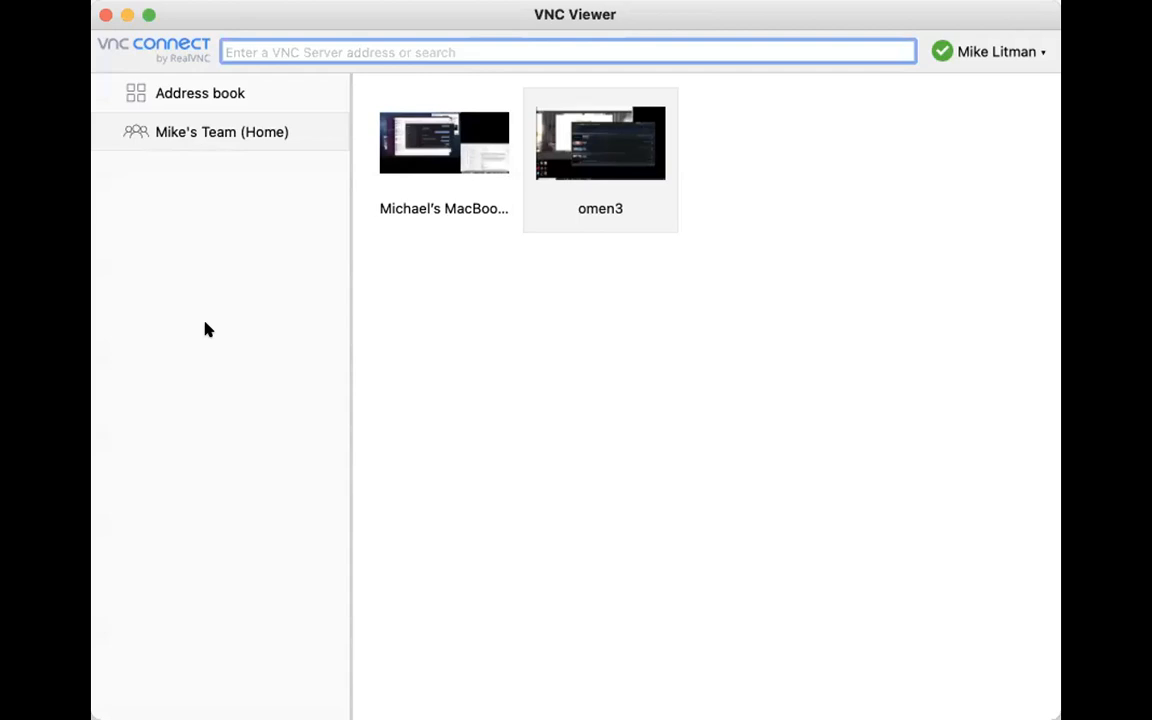
- In the VNC Viewer address book, show the team's computers and select cuwcs-virtual-machine-ubuntu
{"action": "left_click", "coordinate": [548, 388]}
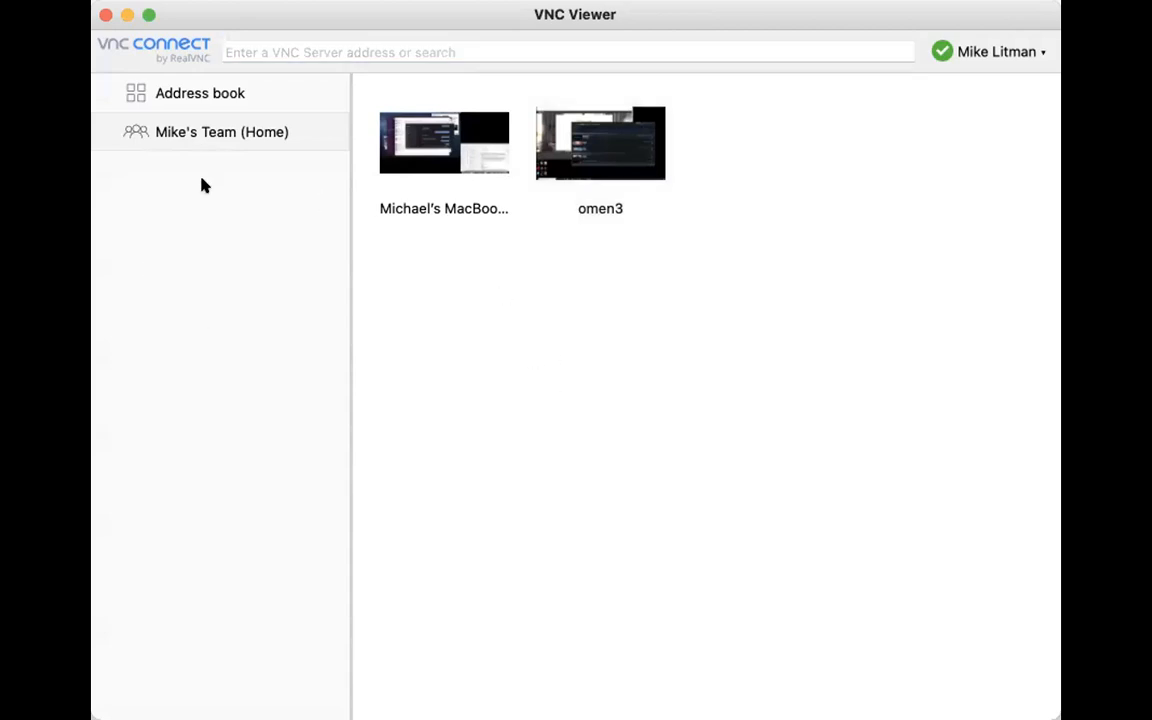
{"action": "left_click", "coordinate": [172, 96]}
{"action": "left_click", "coordinate": [175, 129]}
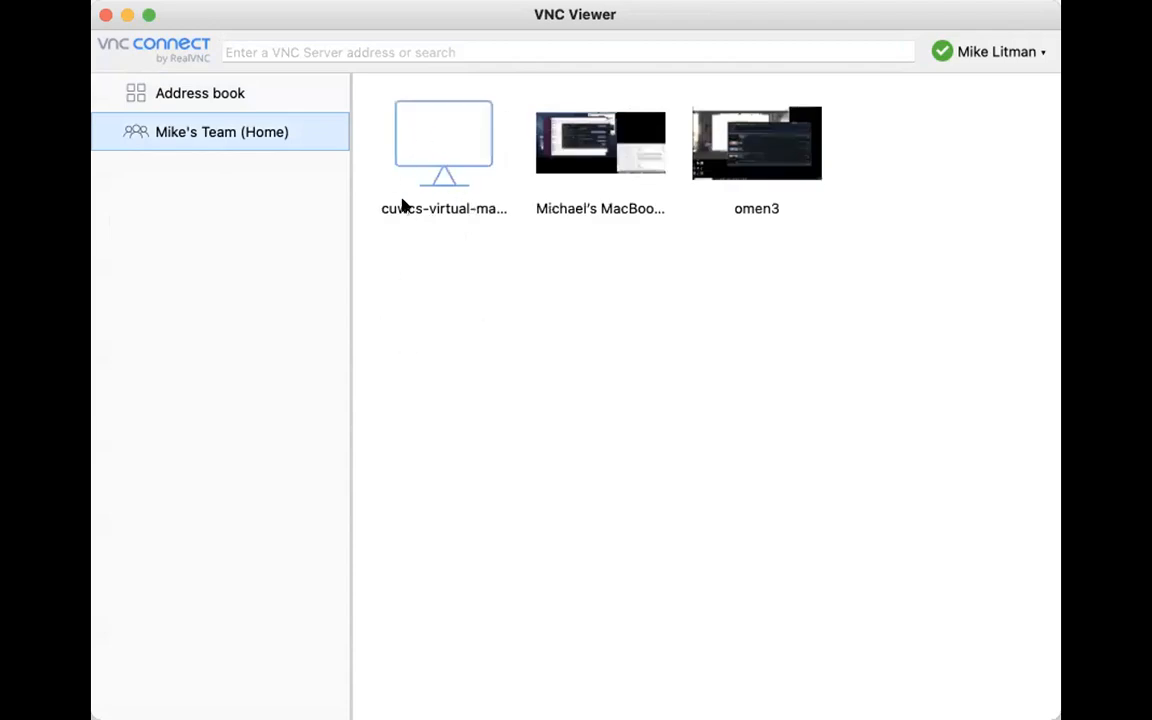
{"action": "left_click", "coordinate": [1025, 52]}
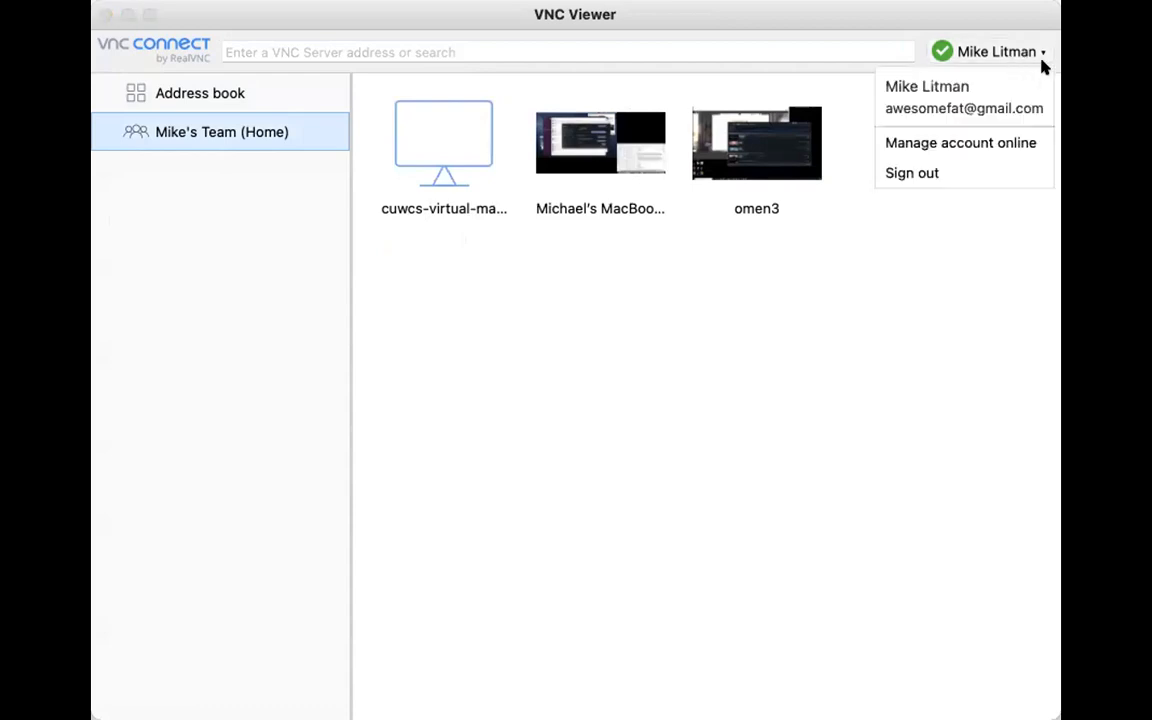
{"action": "left_click", "coordinate": [1026, 51]}
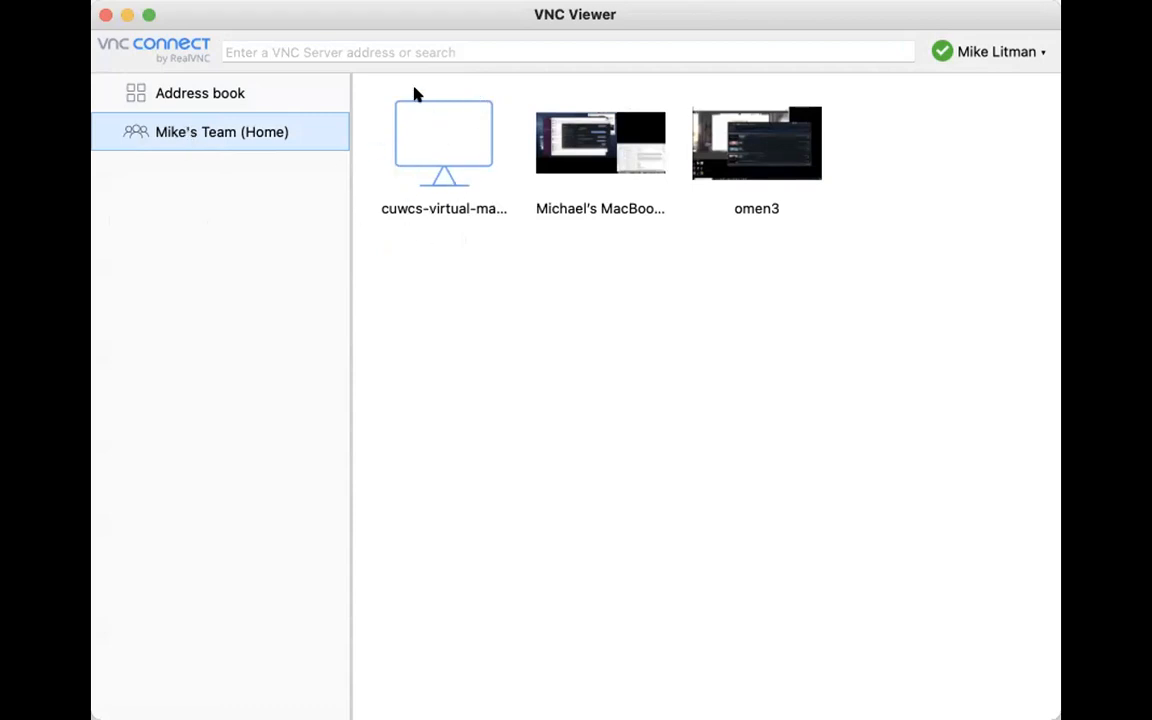
{"action": "left_click", "coordinate": [446, 150]}
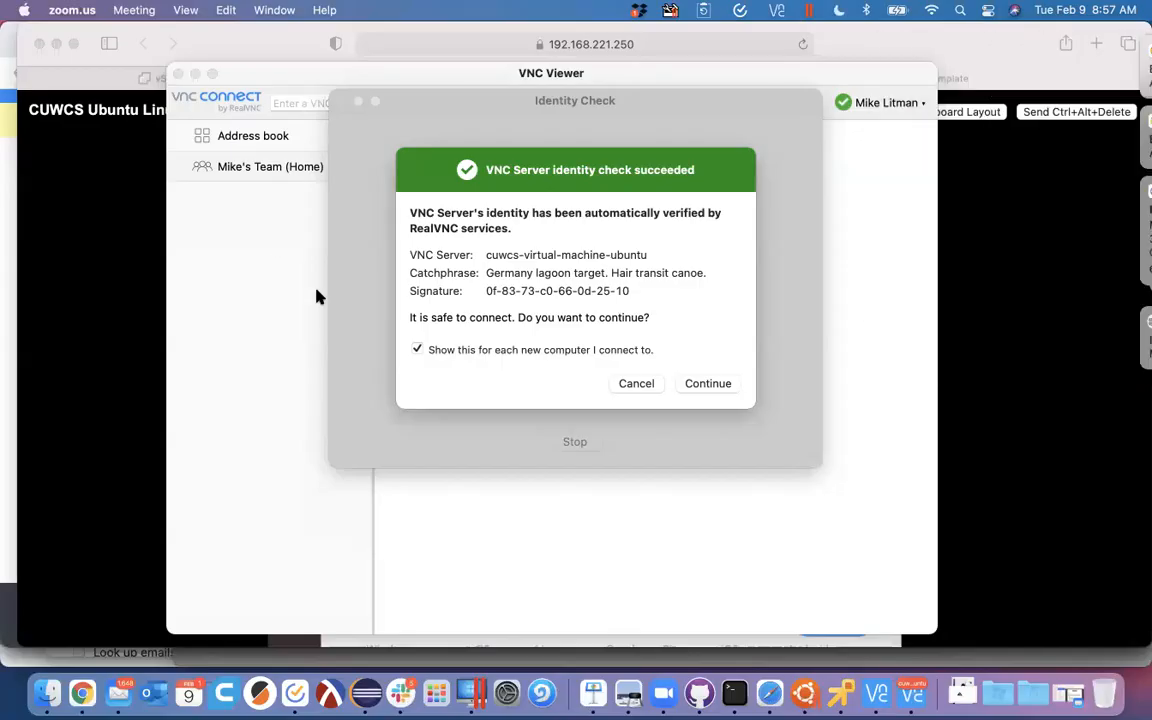
- Accept the Ubuntu VM's verified identity, enter its VNC password, and tick Remember password
{"action": "key", "text": "super+Tab"}
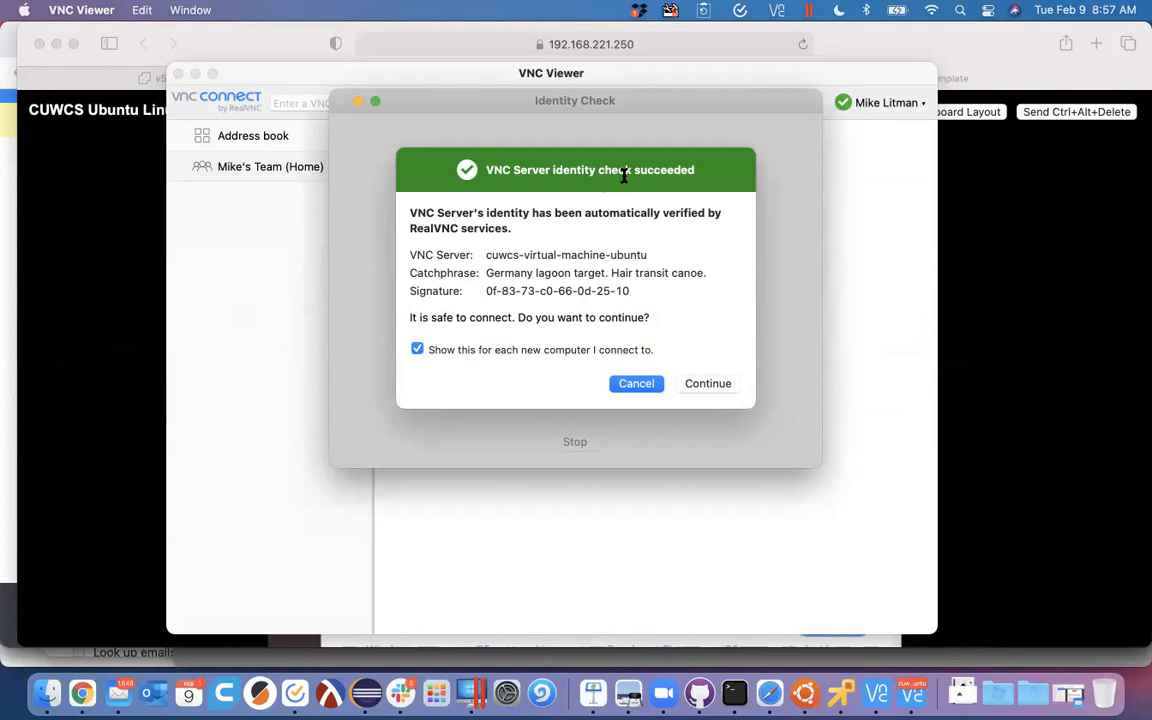
{"action": "left_click", "coordinate": [713, 384]}
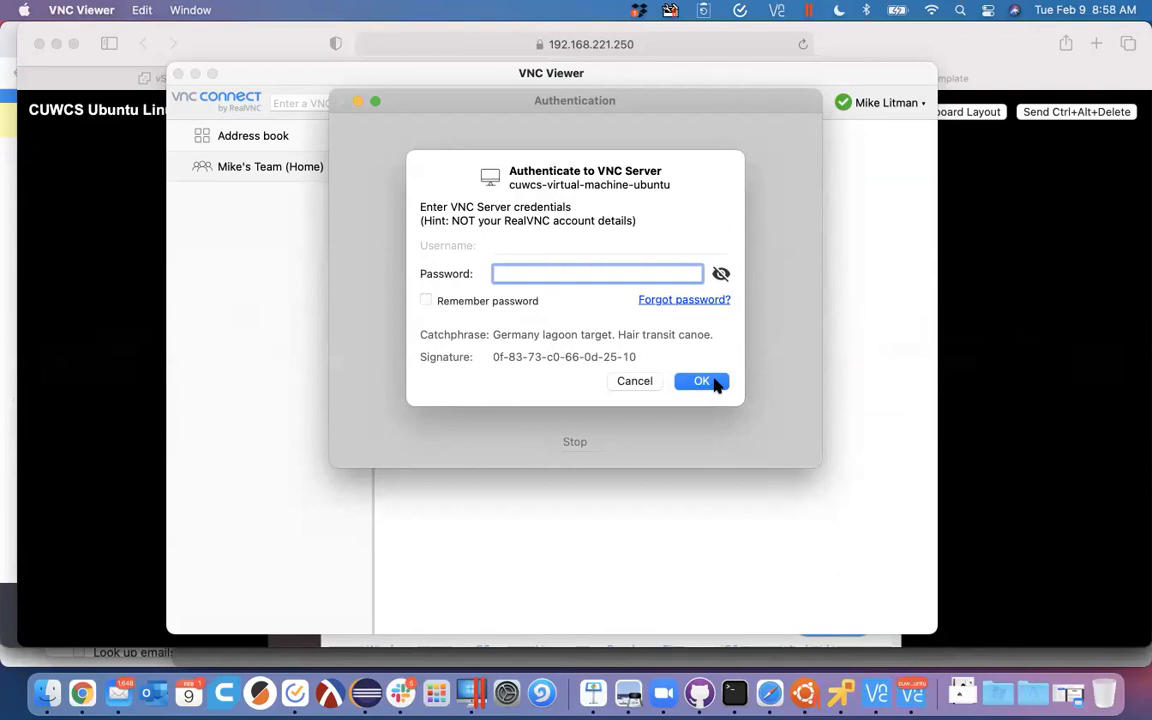
{"action": "type", "text": "••••••••••"}
{"action": "left_click", "coordinate": [426, 301]}
- Connect to the VM, then resize and zoom the viewer window to fill the Mac screen
{"action": "left_click", "coordinate": [700, 381]}
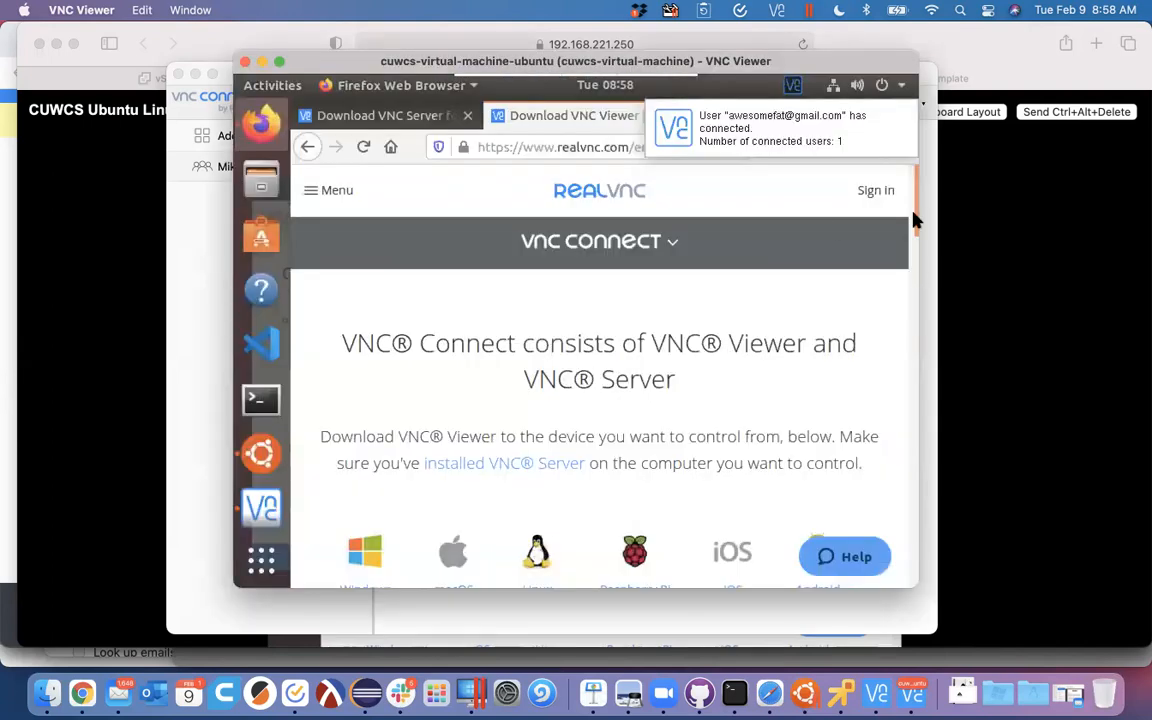
{"action": "left_click_drag", "start_coordinate": [909, 579], "coordinate": [1149, 629]}
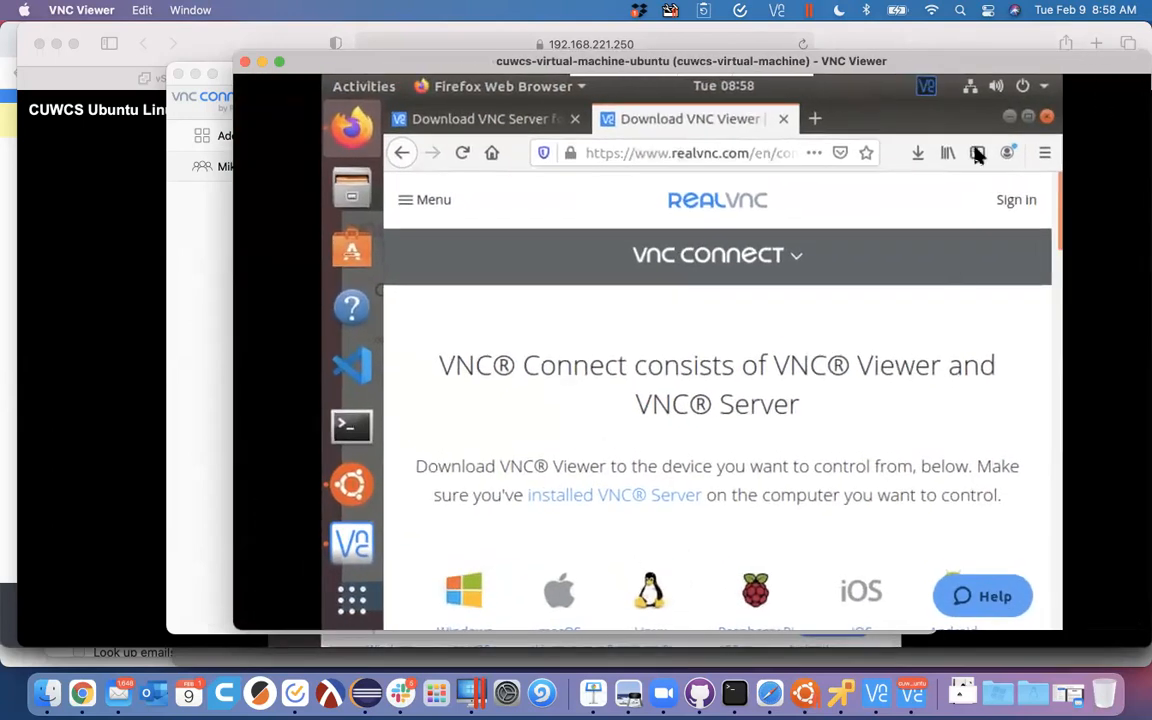
{"action": "left_click_drag", "start_coordinate": [1000, 66], "coordinate": [840, 68]}
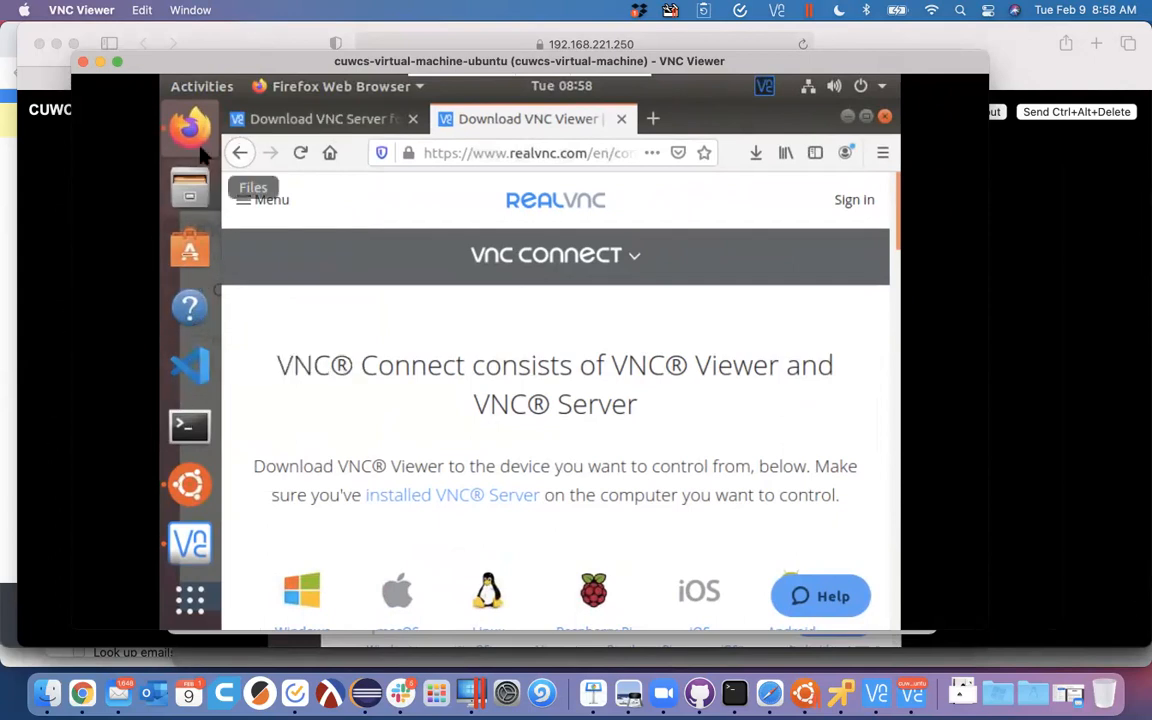
{"action": "left_click", "coordinate": [188, 11]}
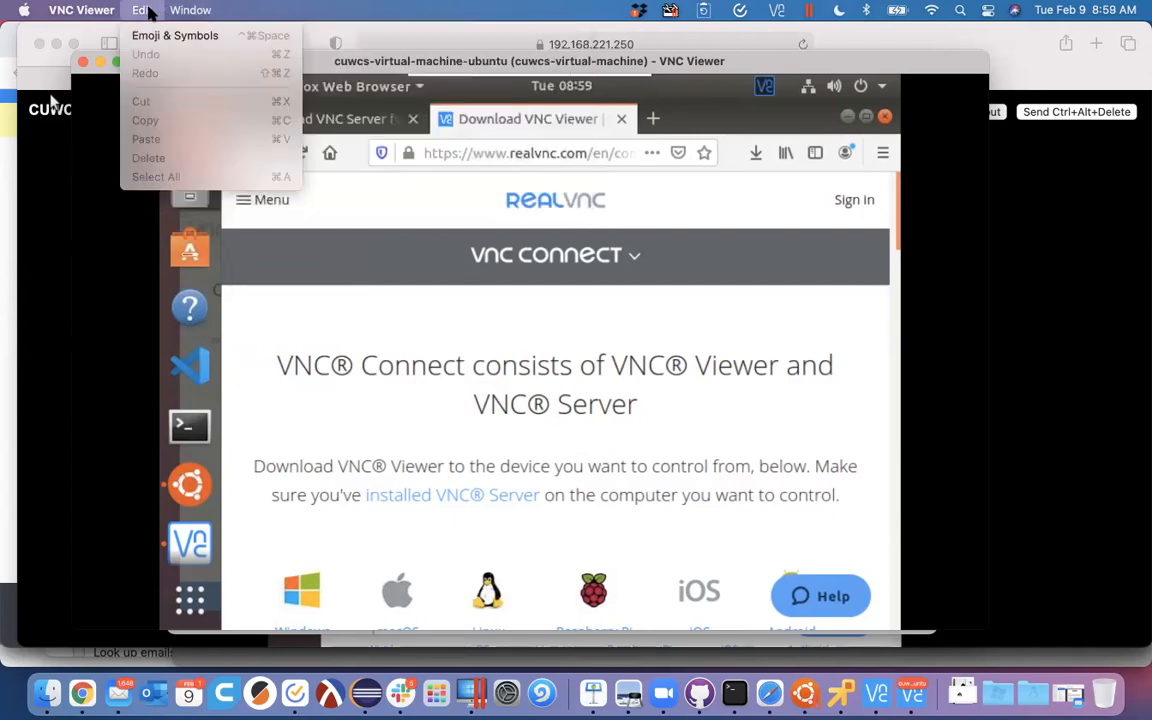
{"action": "mouse_move", "coordinate": [86, 20]}
{"action": "mouse_move", "coordinate": [190, 22]}
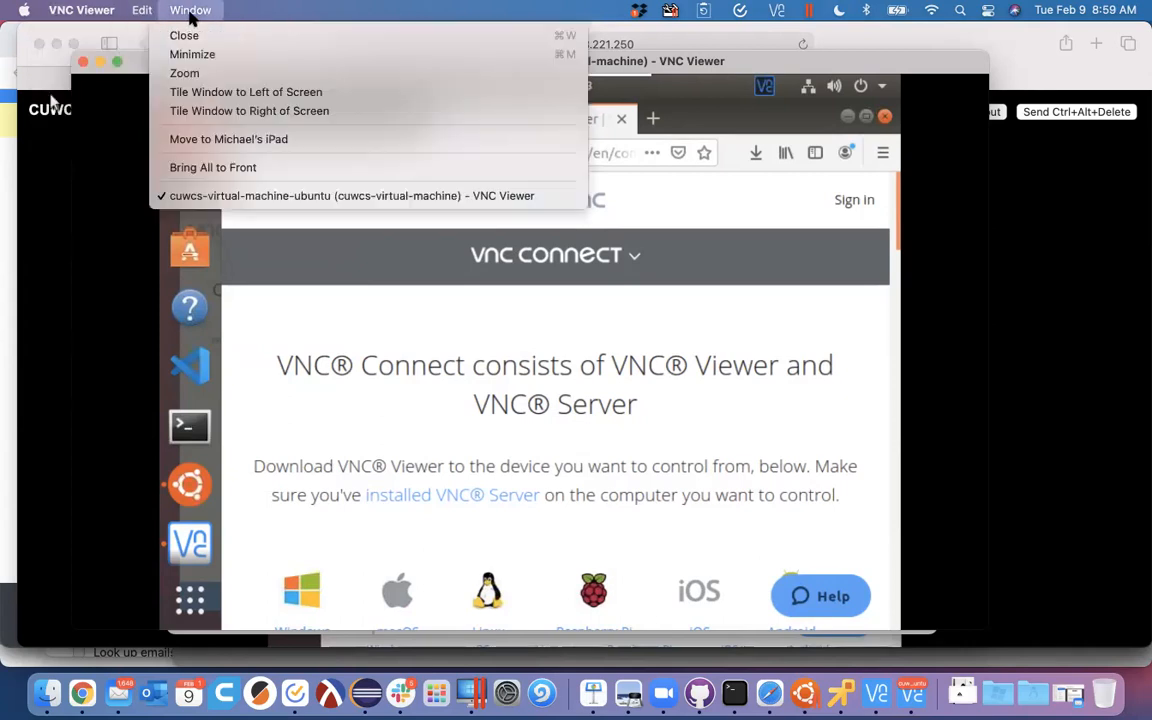
{"action": "left_click", "coordinate": [185, 73]}
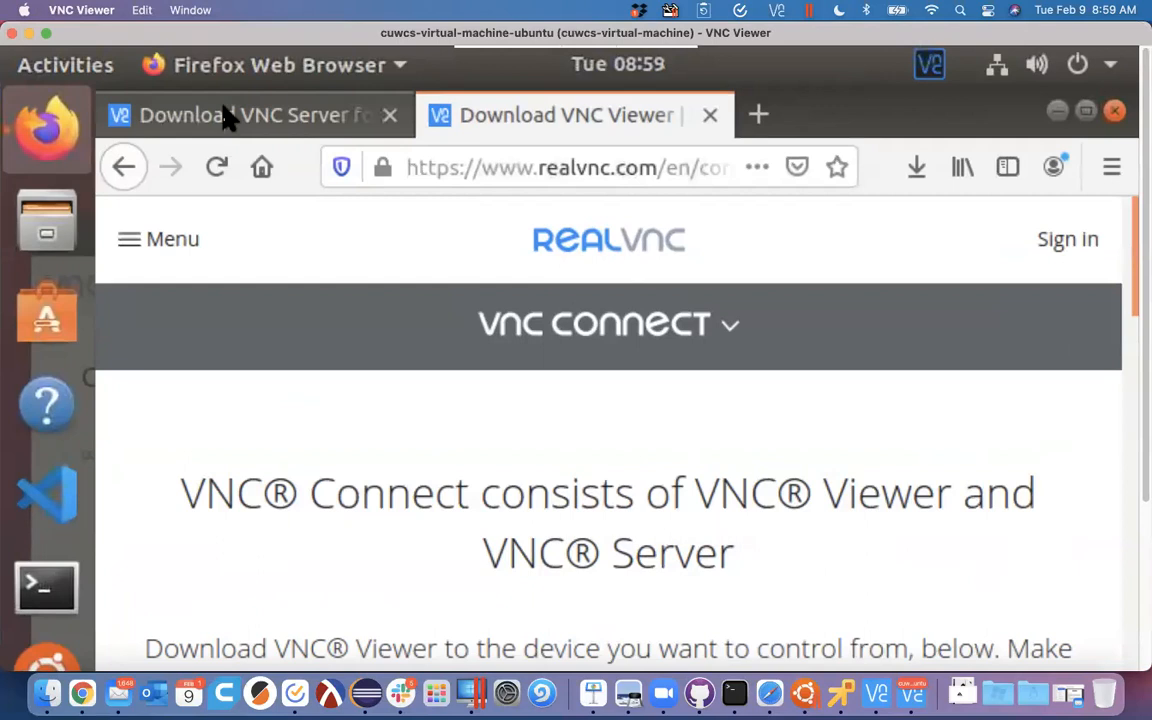
- Switch the remote session to full screen and search the applications for 'display', then dismiss it
{"action": "left_click", "coordinate": [46, 33]}
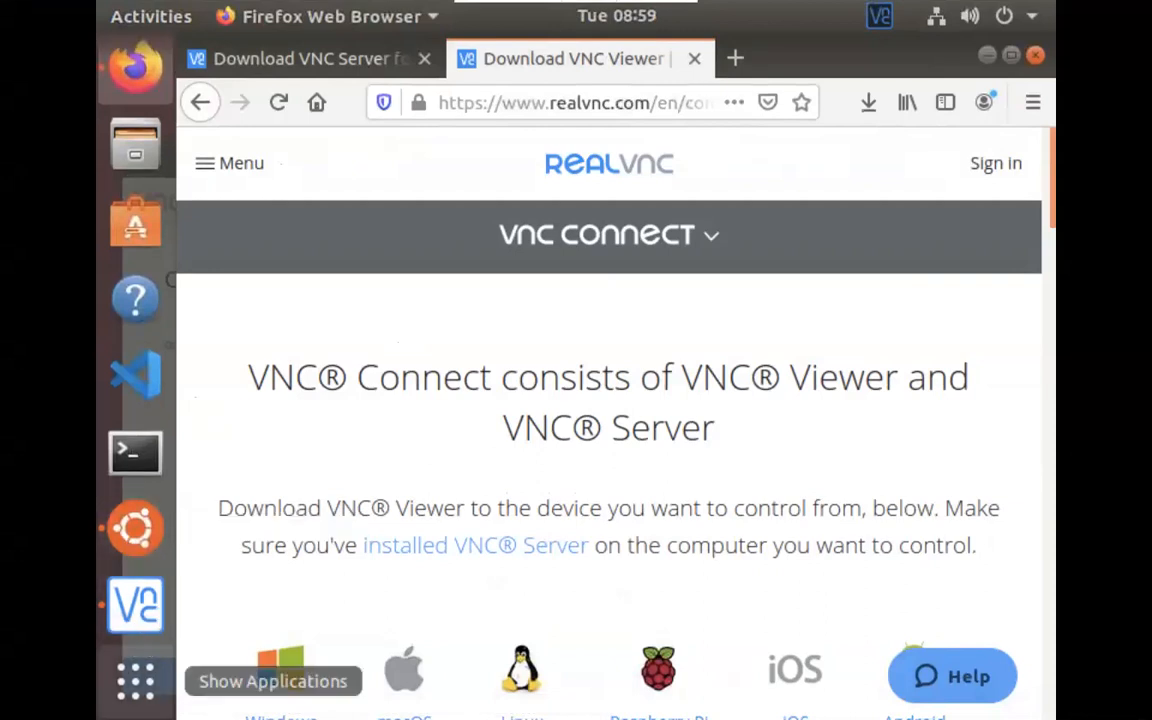
{"action": "left_click", "coordinate": [134, 682]}
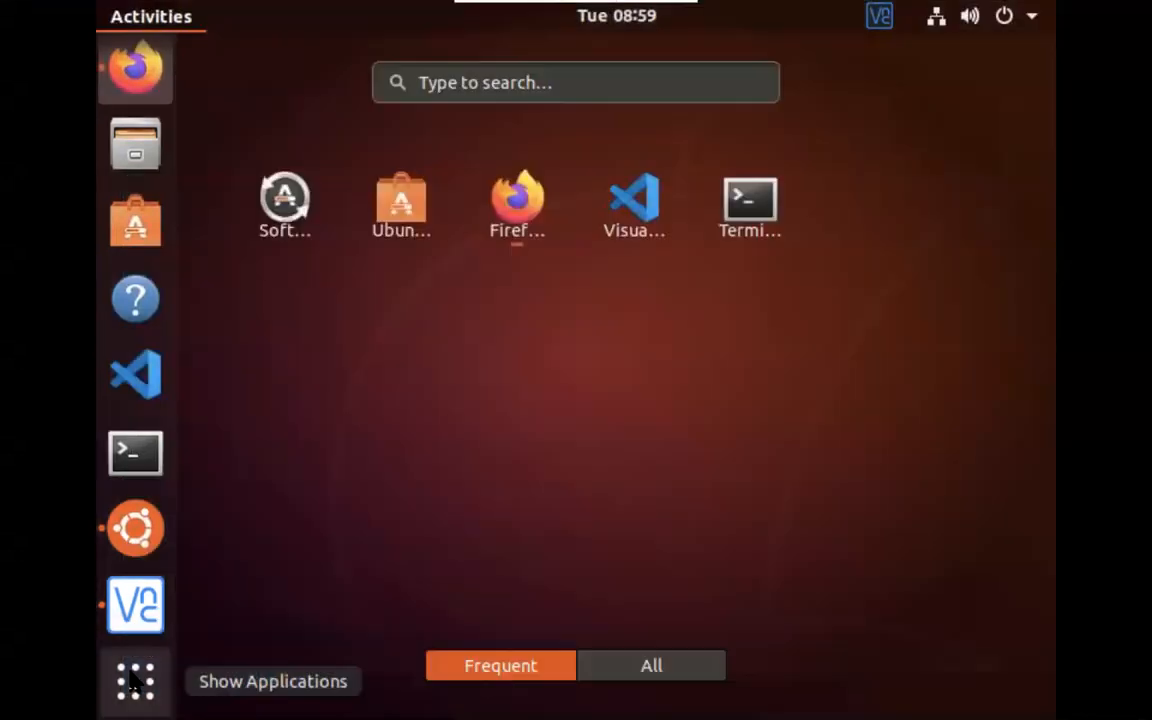
{"action": "left_click", "coordinate": [524, 88]}
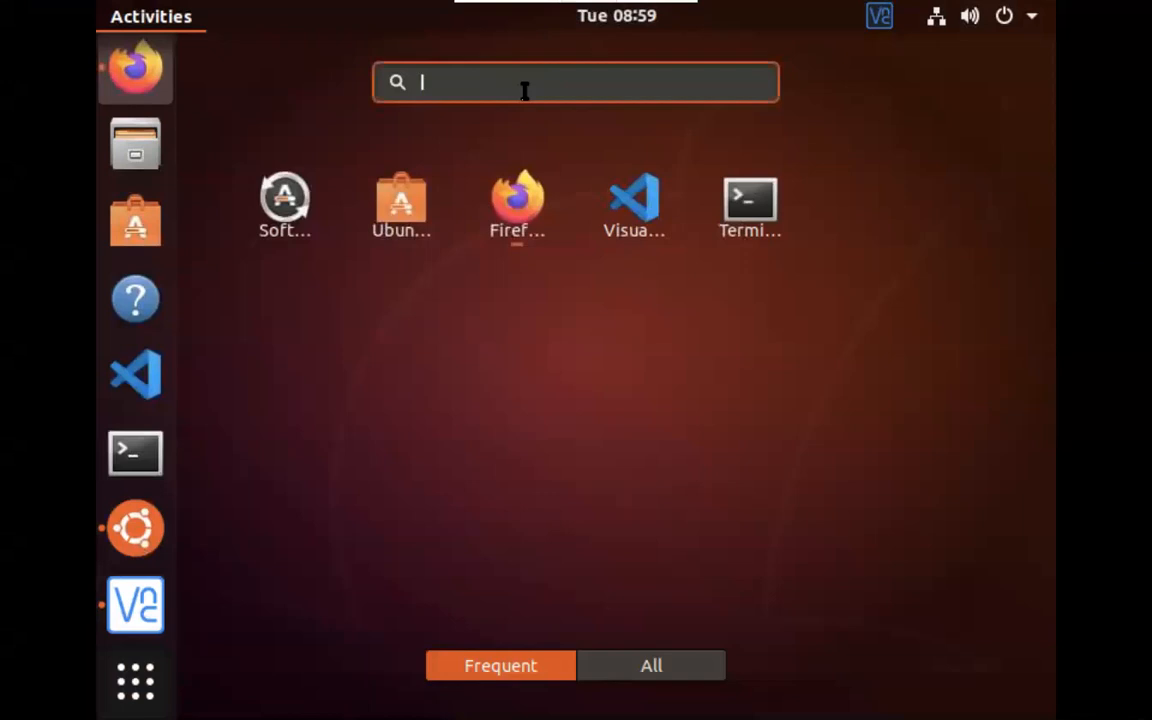
{"action": "type", "text": "display"}
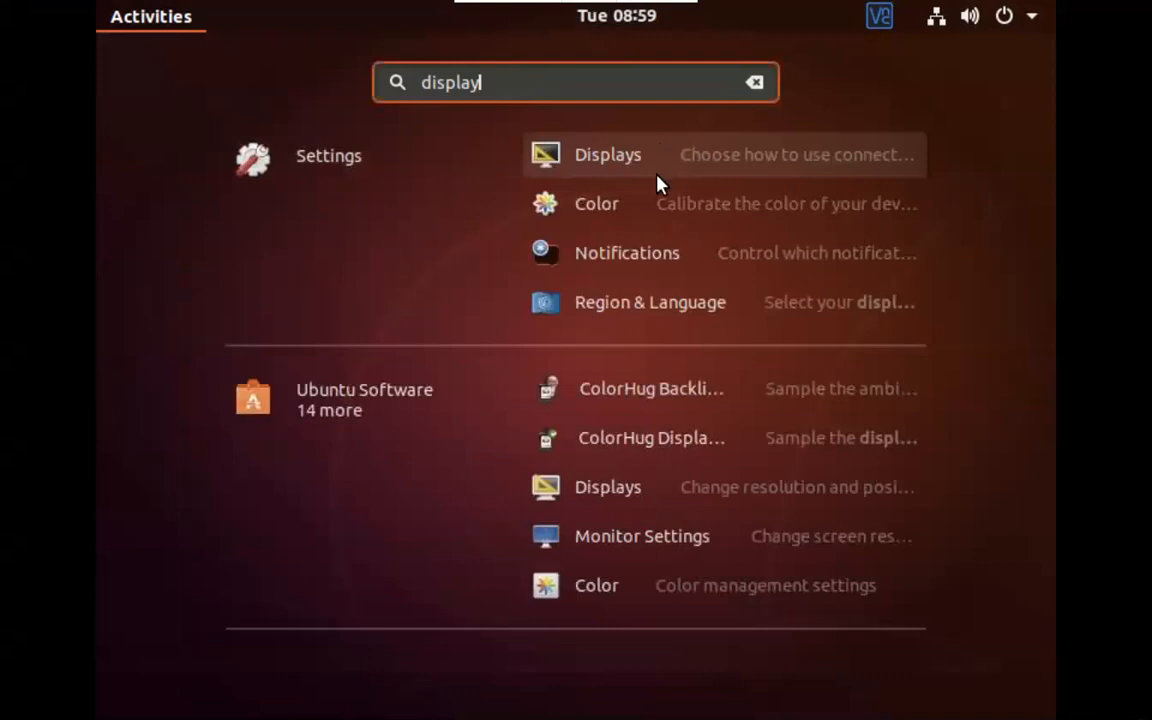
{"action": "left_click", "coordinate": [636, 540]}
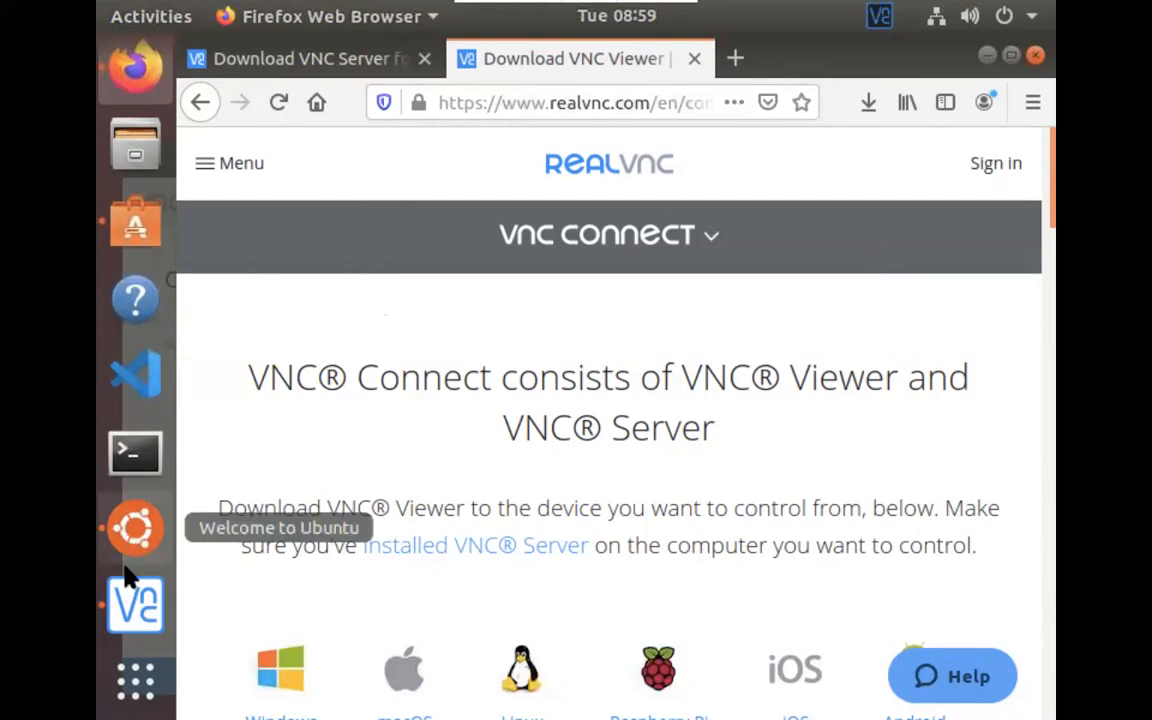
- Search the applications for 'monitor setting' and open the Settings result
{"action": "left_click", "coordinate": [140, 680]}
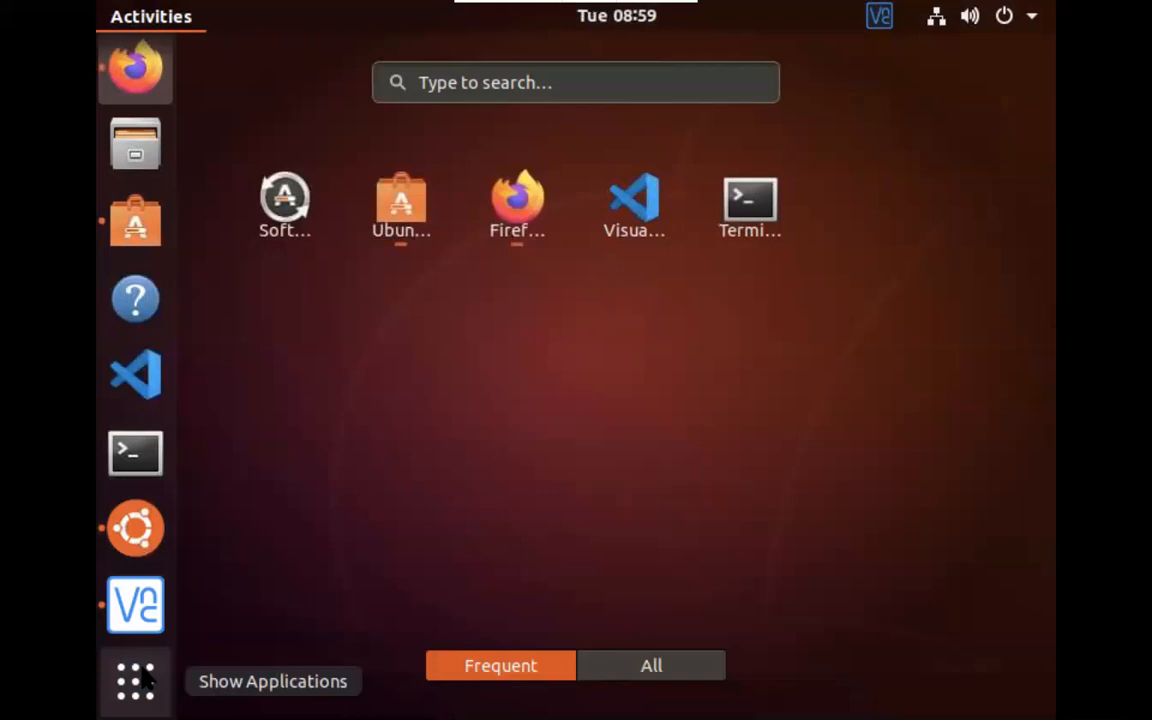
{"action": "left_click", "coordinate": [485, 82]}
{"action": "type", "text": "monitor"}
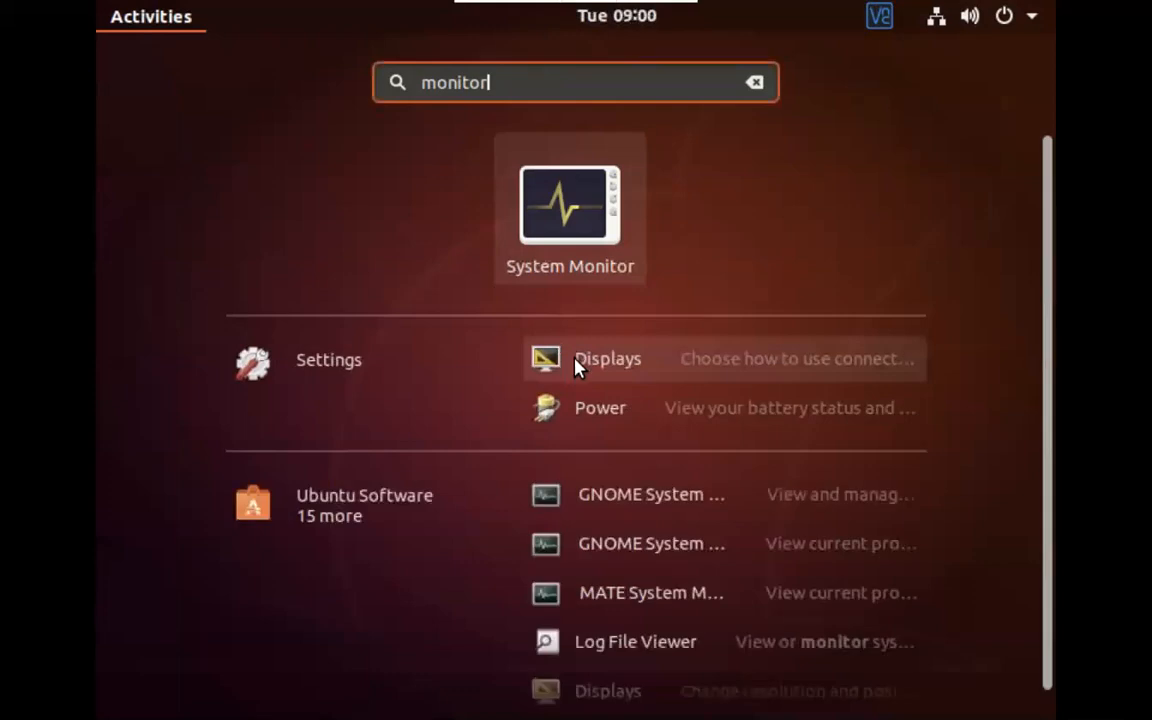
{"action": "type", "text": " setting"}
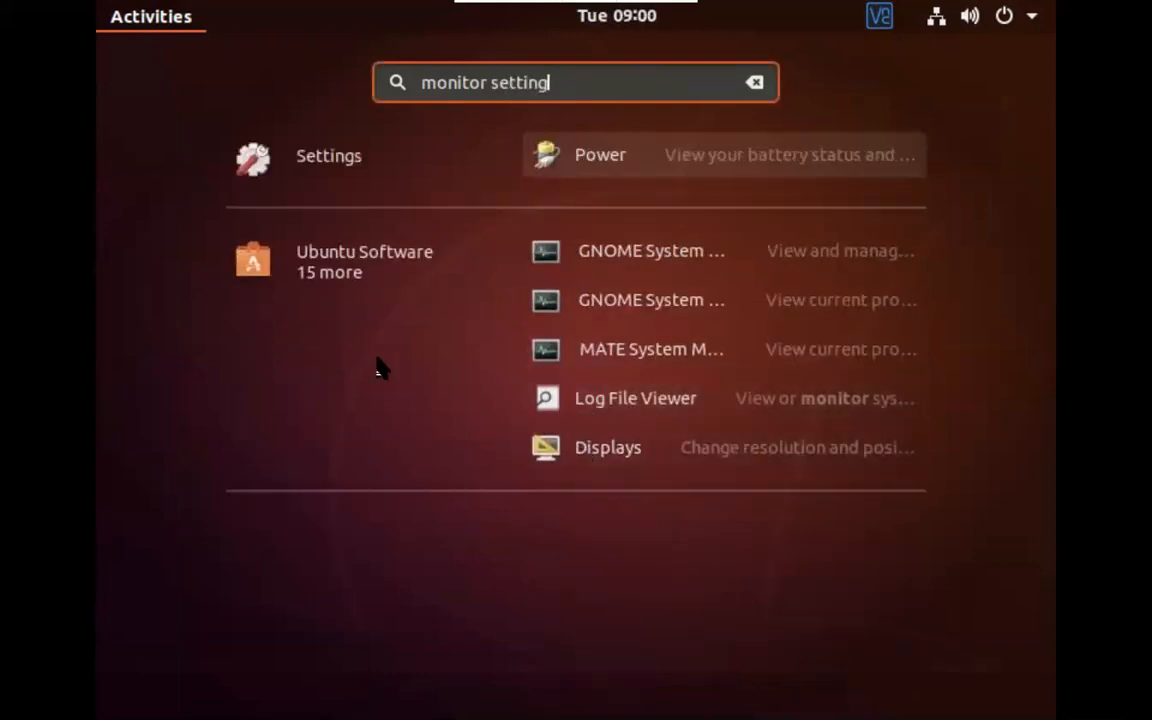
{"action": "left_click", "coordinate": [300, 158]}
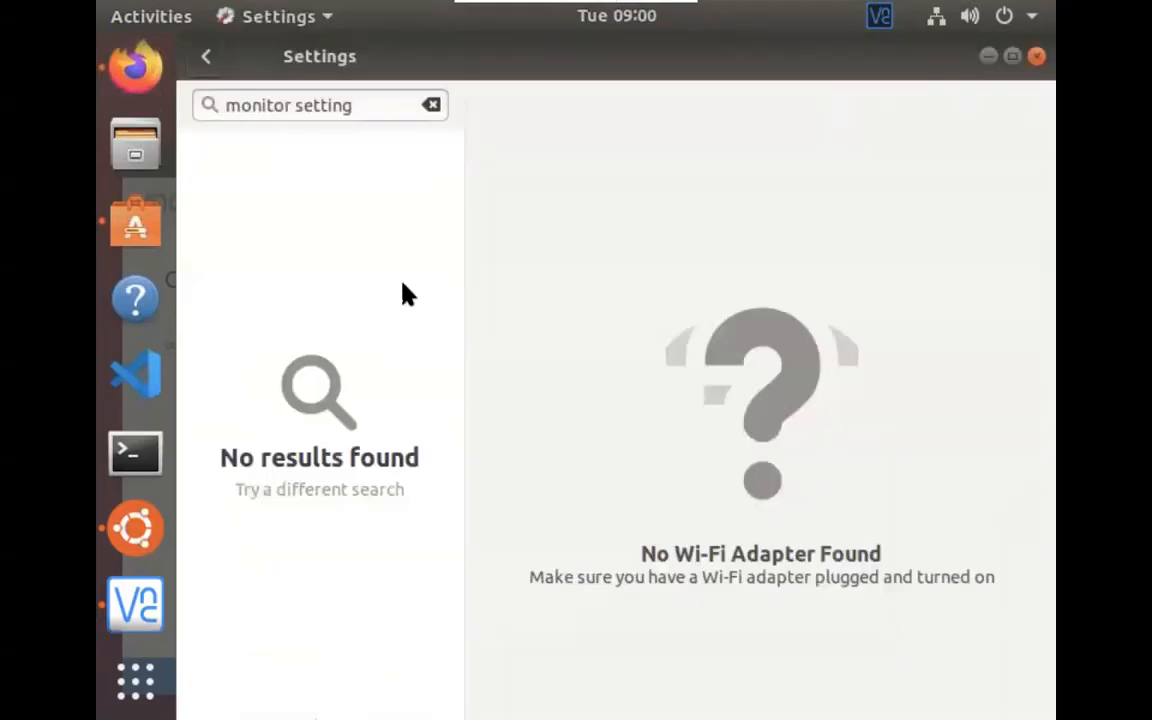
- Replace the Settings search with 'resol' and open the Displays page
{"action": "left_click_drag", "start_coordinate": [364, 105], "coordinate": [224, 105]}
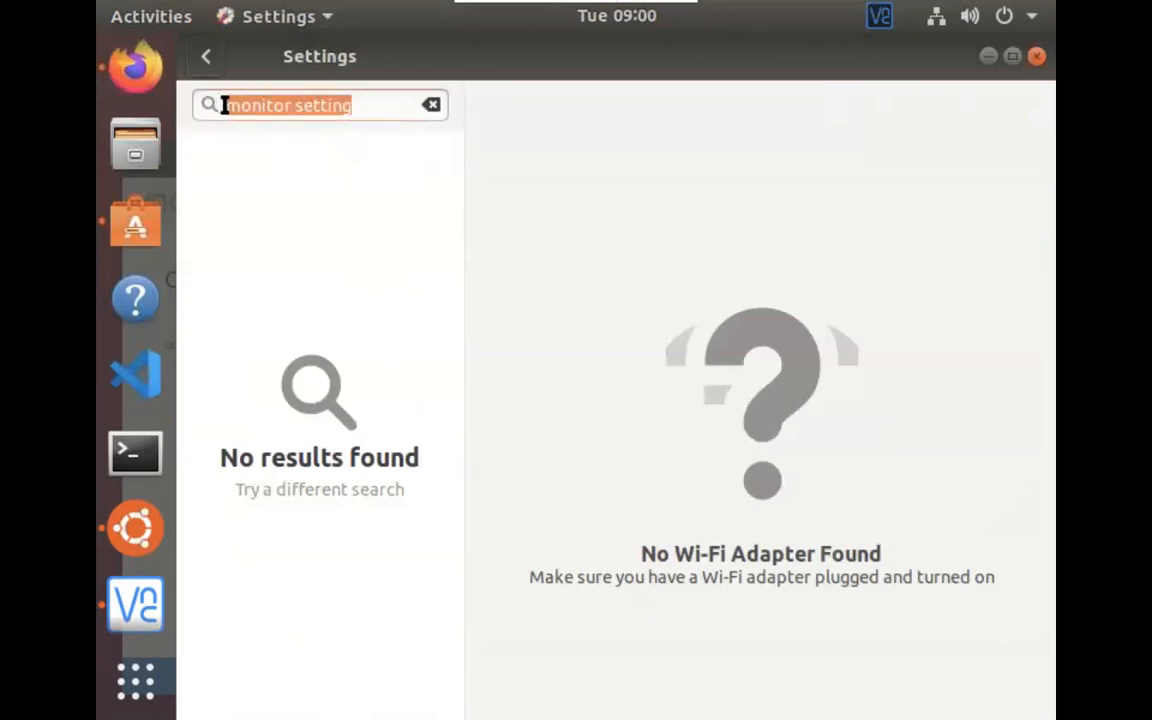
{"action": "key", "text": "BackSpace"}
{"action": "type", "text": "resol"}
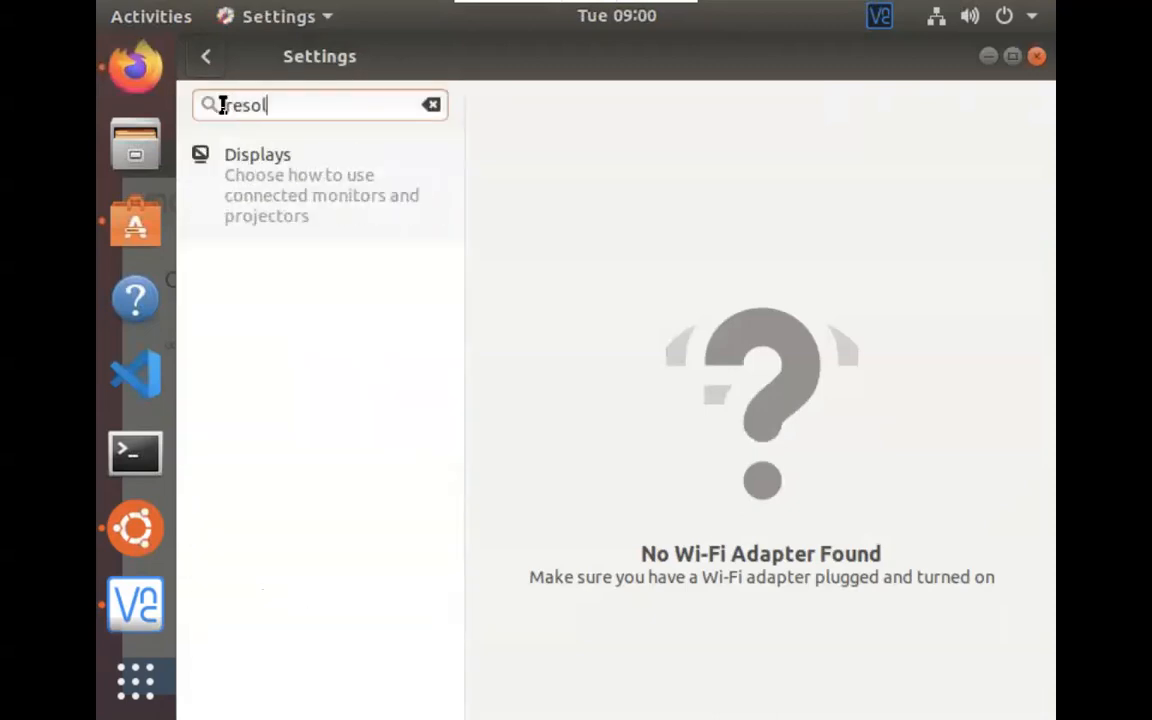
{"action": "left_click", "coordinate": [275, 175]}
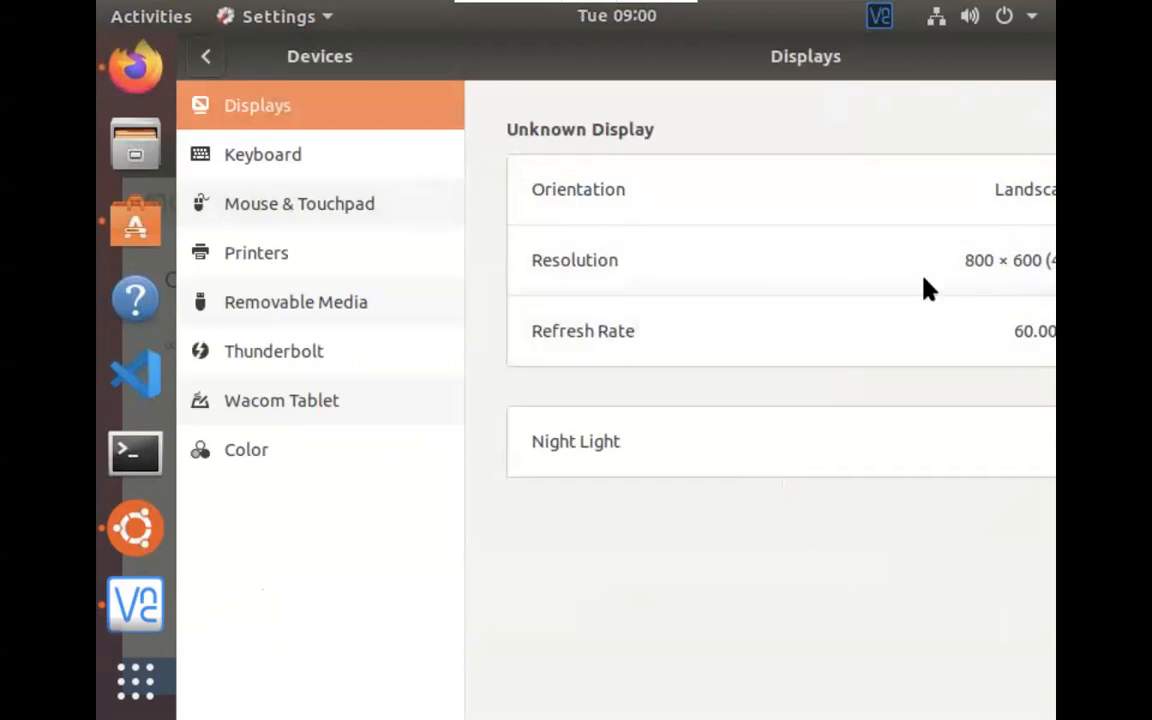
- Choose 2560 × 1600 from the Resolution list and apply it
{"action": "left_click", "coordinate": [785, 285]}
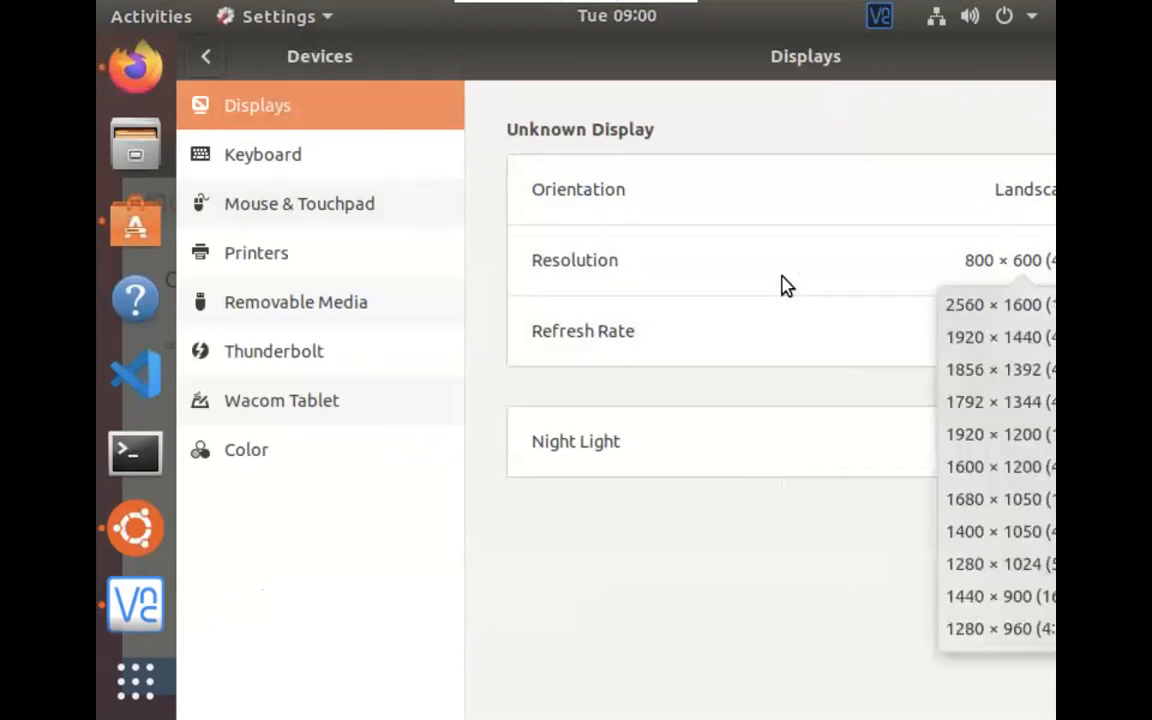
{"action": "left_click", "coordinate": [972, 318]}
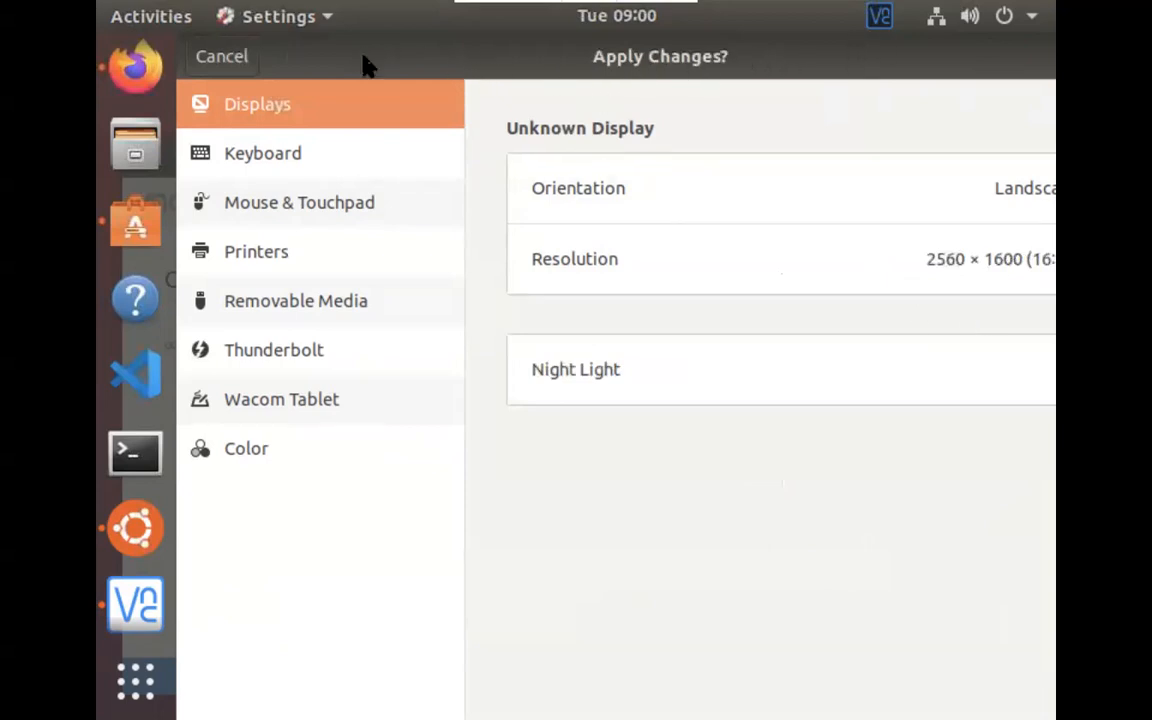
{"action": "key", "text": "Return"}
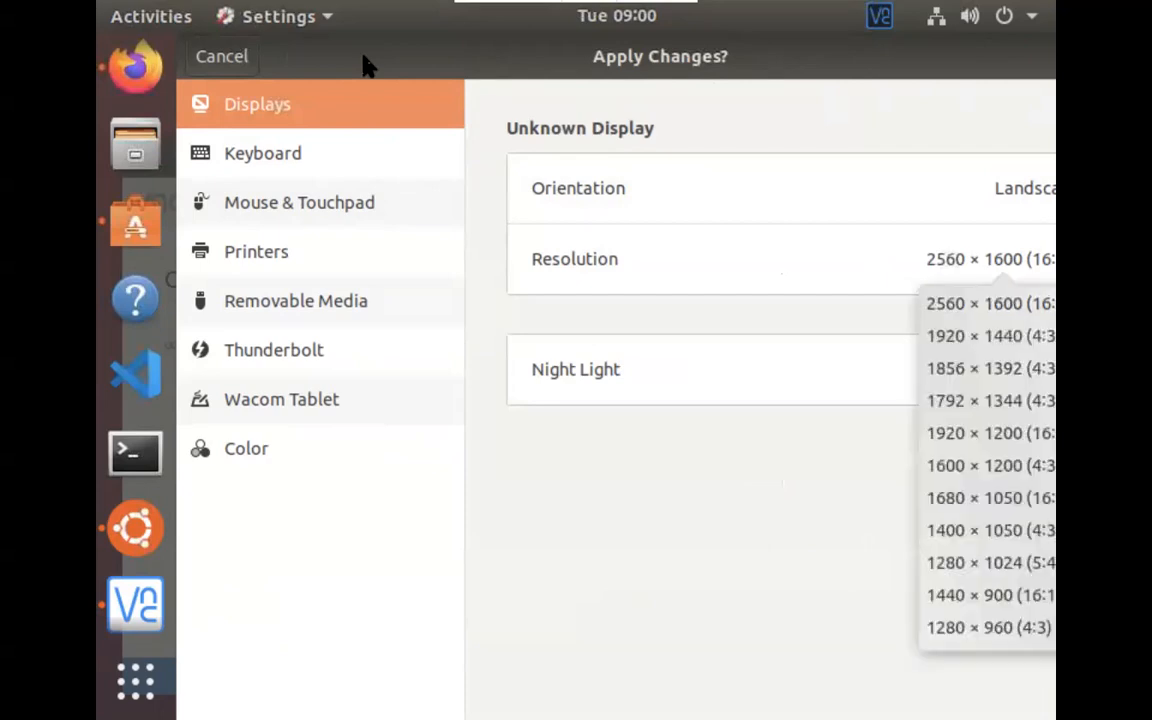
{"action": "left_click", "coordinate": [958, 247]}
{"action": "left_click_drag", "start_coordinate": [330, 58], "coordinate": [228, 172]}
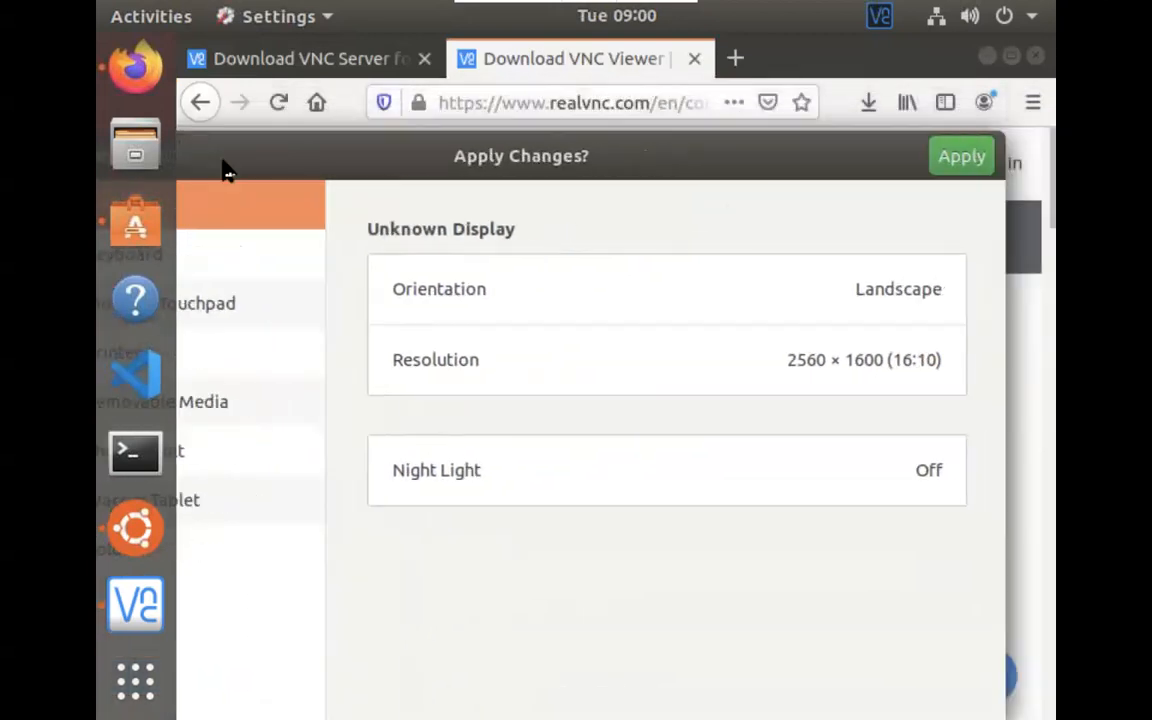
{"action": "left_click", "coordinate": [948, 162]}
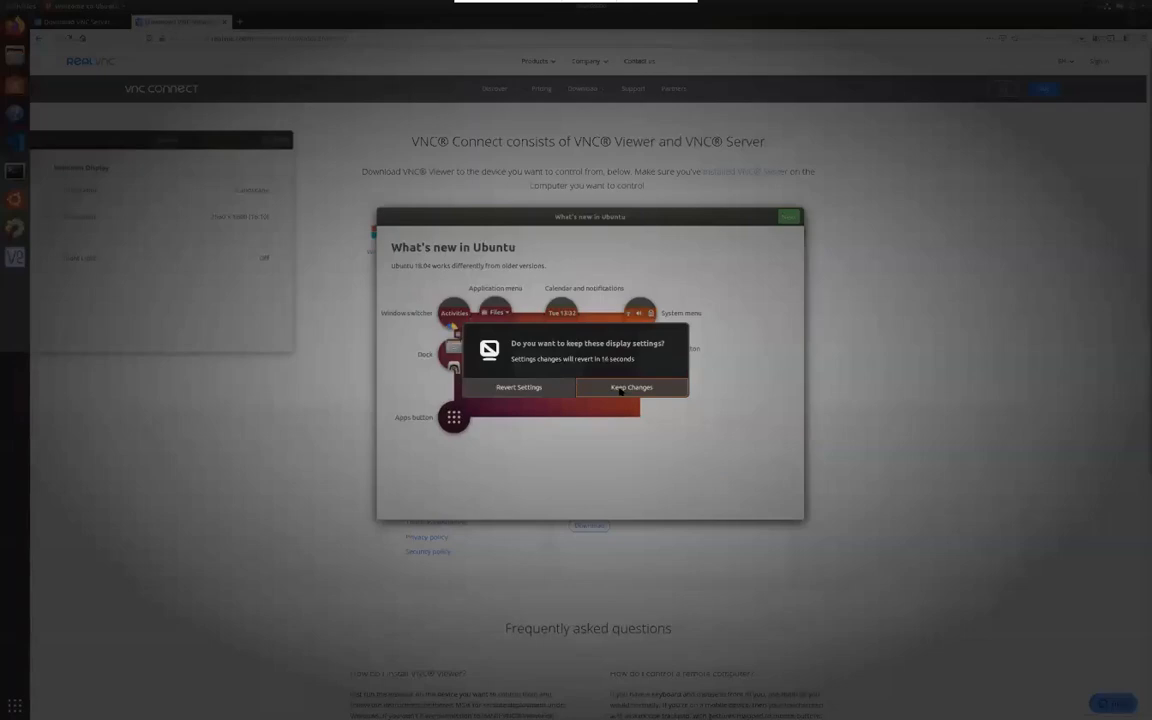
- Confirm the 2560 × 1600 resolution with Keep Changes, then close the Displays settings window
{"action": "left_click", "coordinate": [620, 389]}
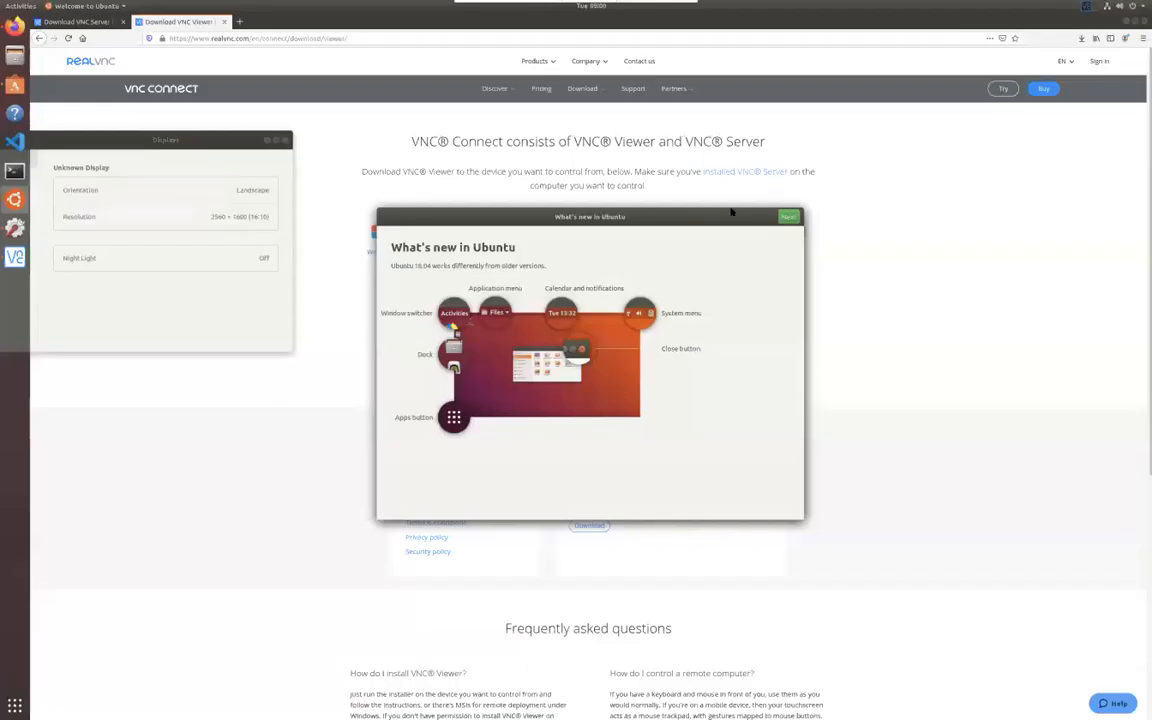
{"action": "left_click_drag", "start_coordinate": [127, 140], "coordinate": [300, 124]}
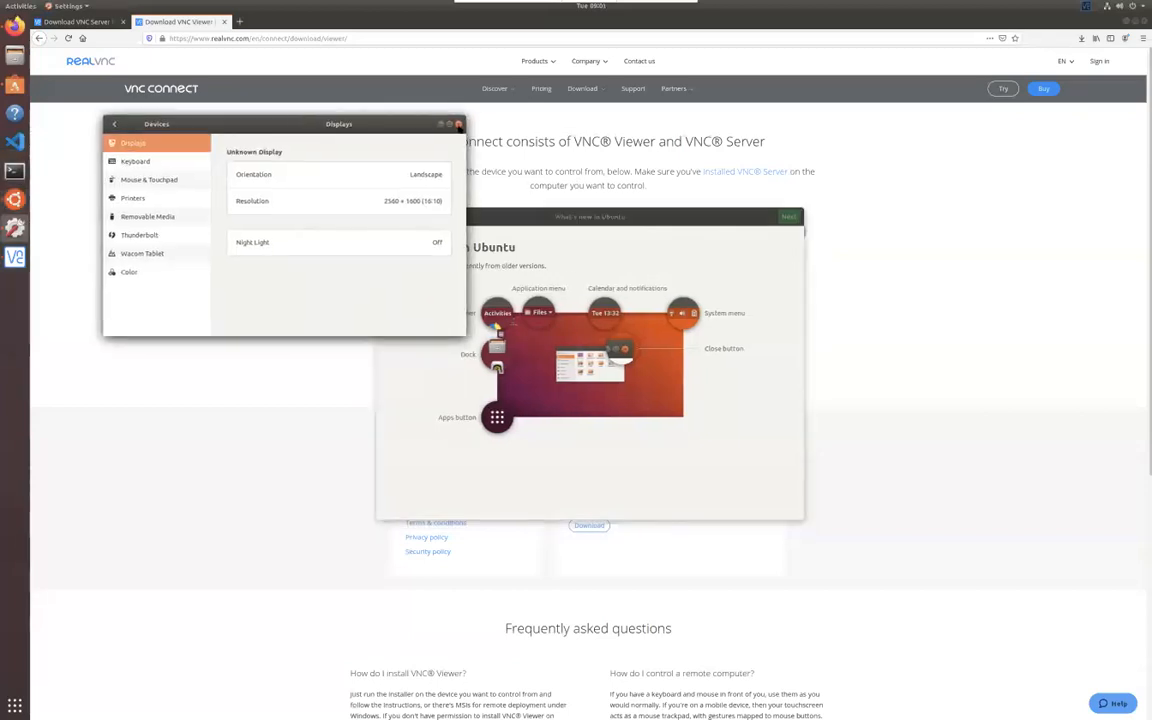
{"action": "left_click", "coordinate": [459, 124]}
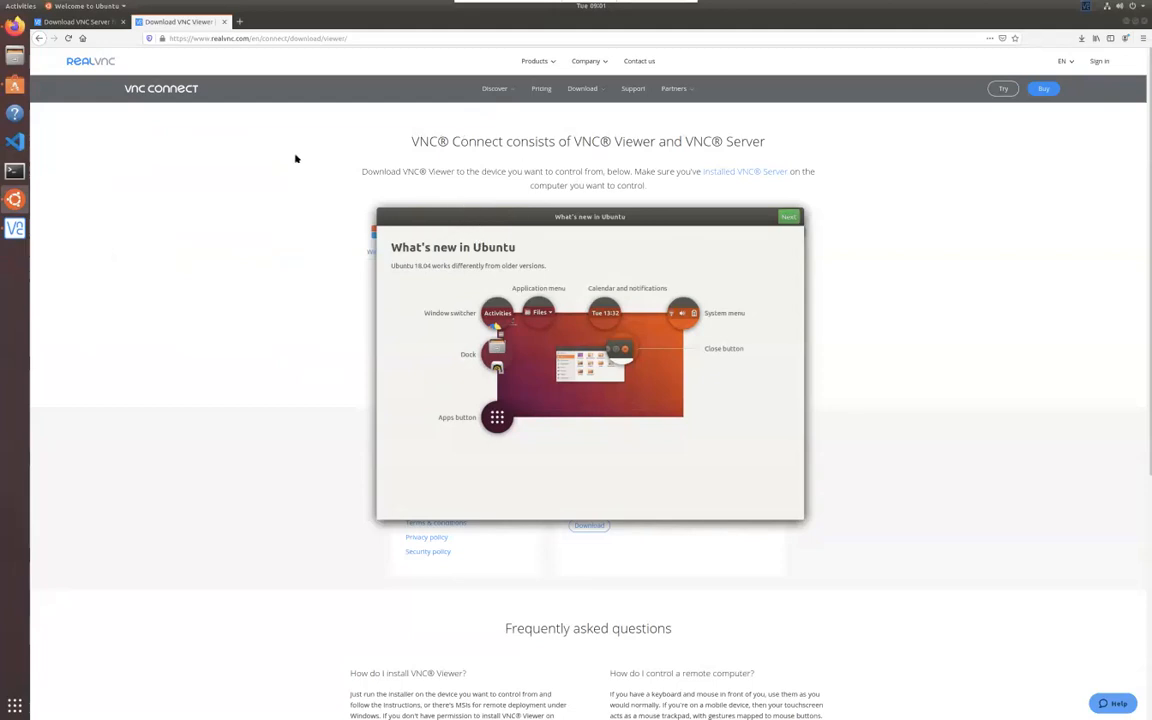
- Open a Terminal from the dock and enlarge its text with View > Zoom In
{"action": "left_click", "coordinate": [14, 171]}
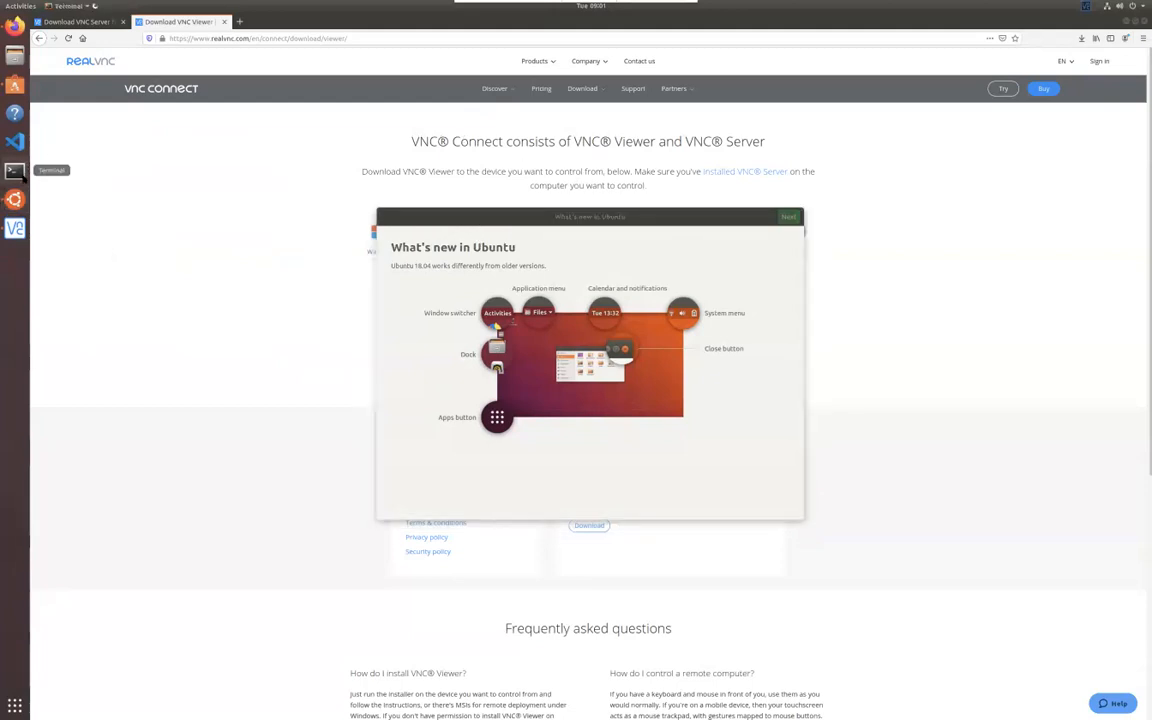
{"action": "type", "text": "s"}
{"action": "key", "text": "BackSpace"}
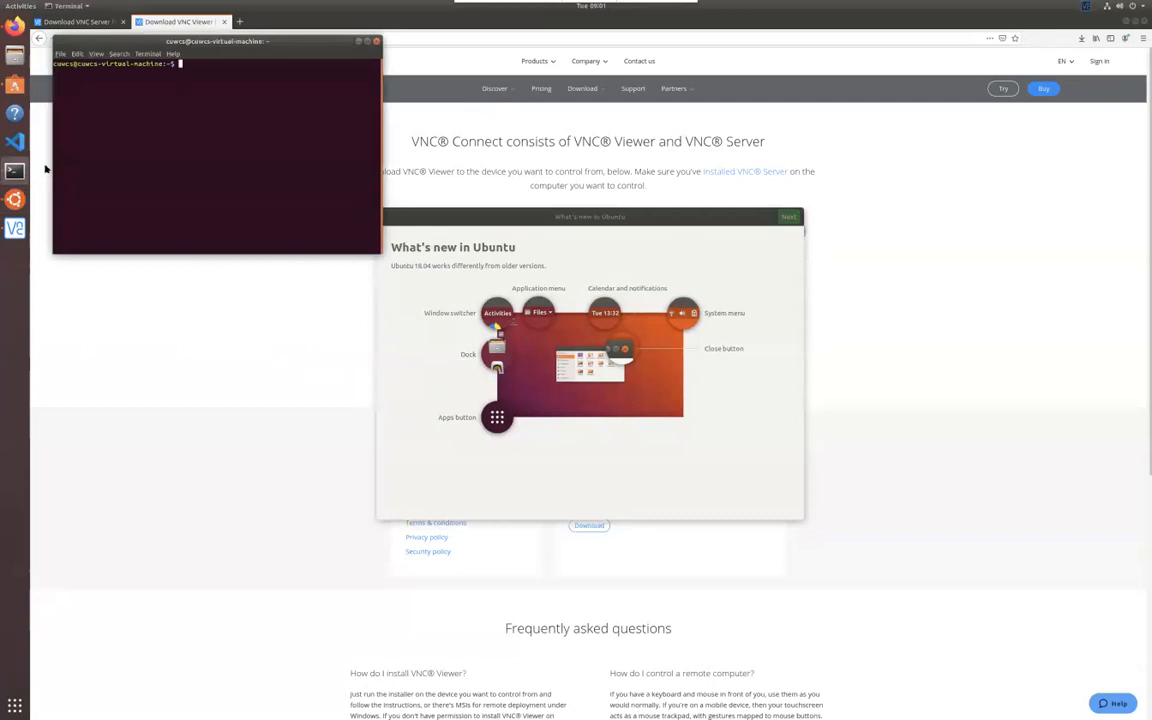
{"action": "left_click", "coordinate": [96, 53]}
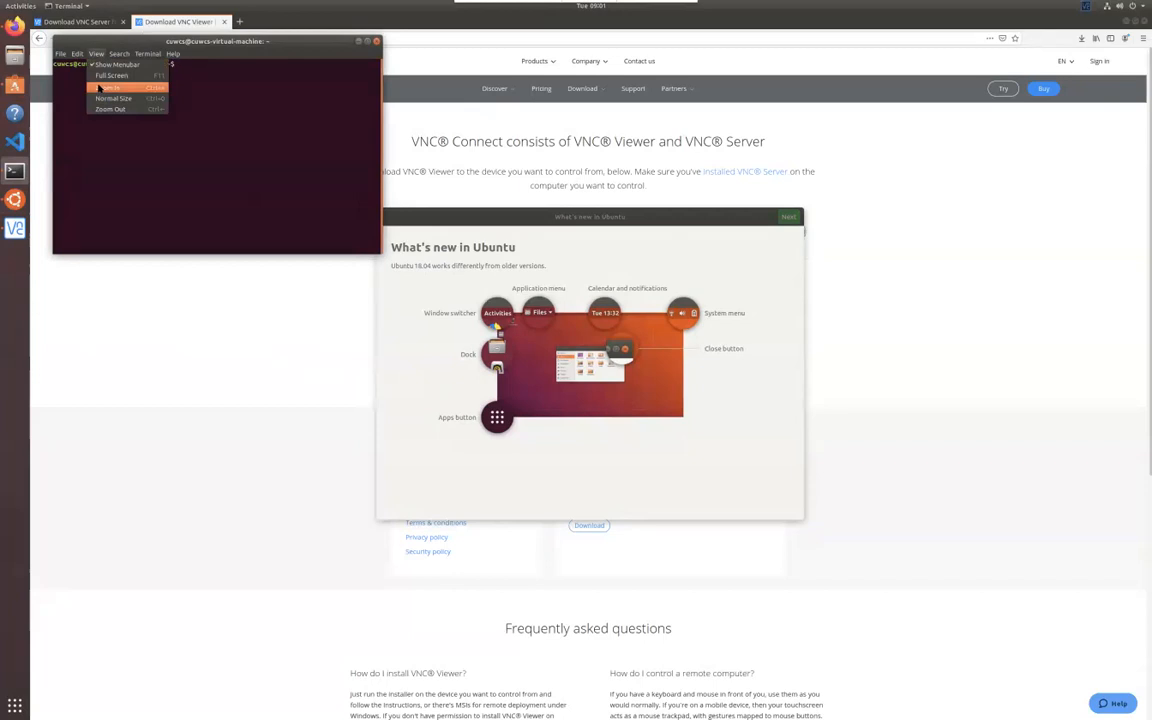
{"action": "left_click", "coordinate": [99, 87]}
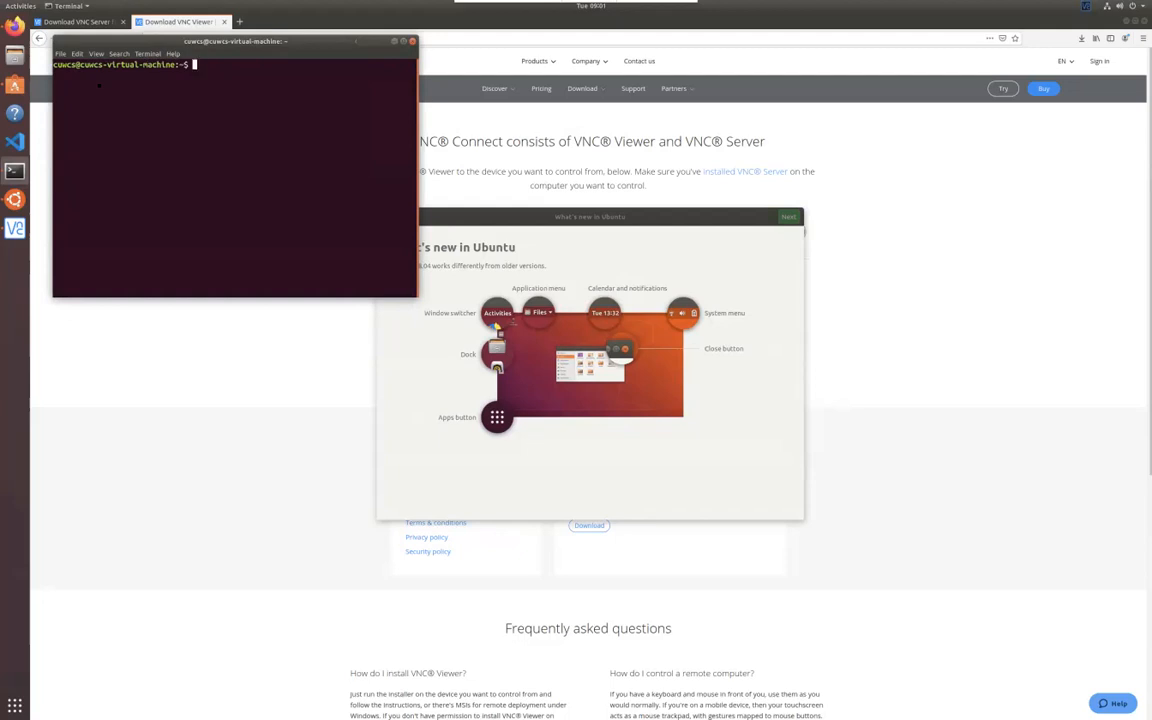
- Fine-tune terminal zoom (Ctrl++ twice, Ctrl+- once), then leave full screen for the Mac VNC Viewer
{"action": "key", "text": "ctrl+plus"}
{"action": "key", "text": "ctrl+plus"}
{"action": "key", "text": "ctrl+plus"}
{"action": "key", "text": "ctrl+plus"}
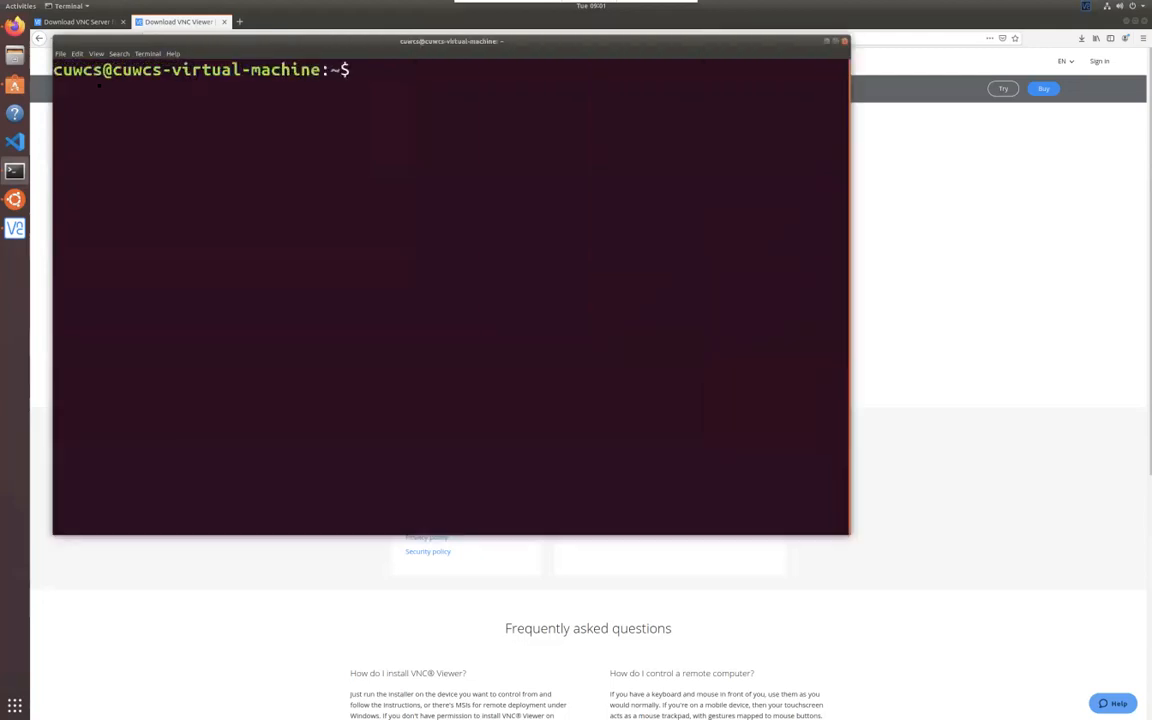
{"action": "key", "text": "ctrl+plus"}
{"action": "key", "text": "ctrl+plus"}
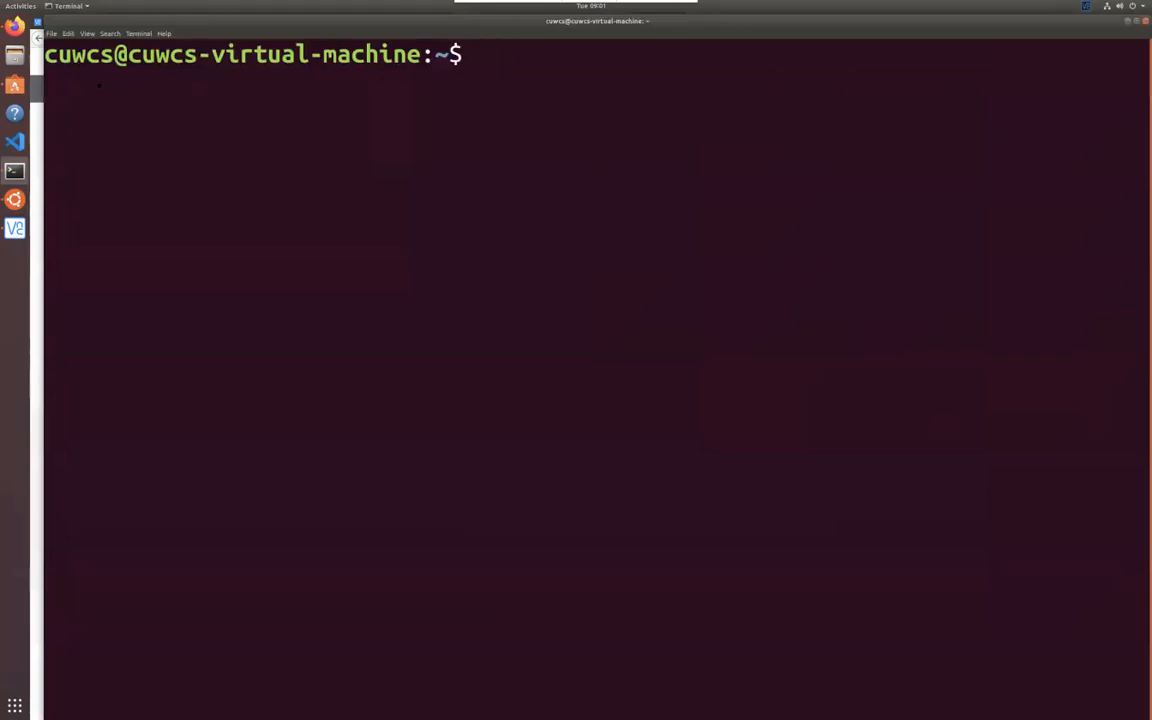
{"action": "key", "text": "ctrl+minus"}
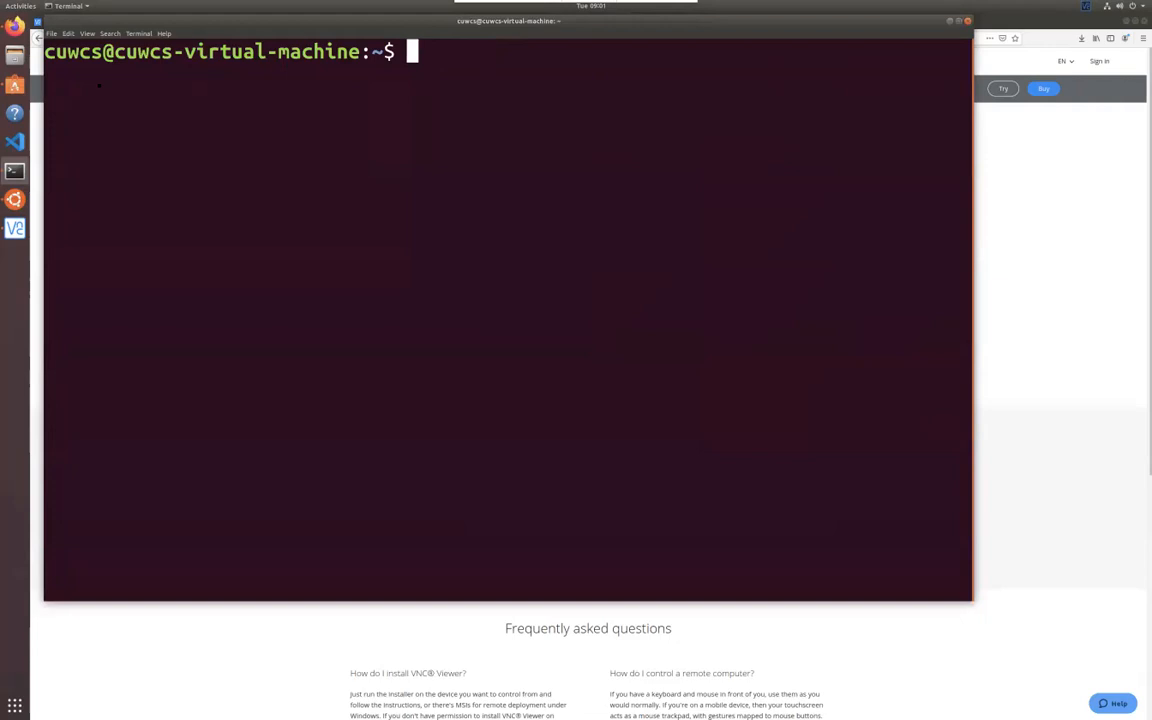
{"action": "left_click", "coordinate": [1030, 209]}
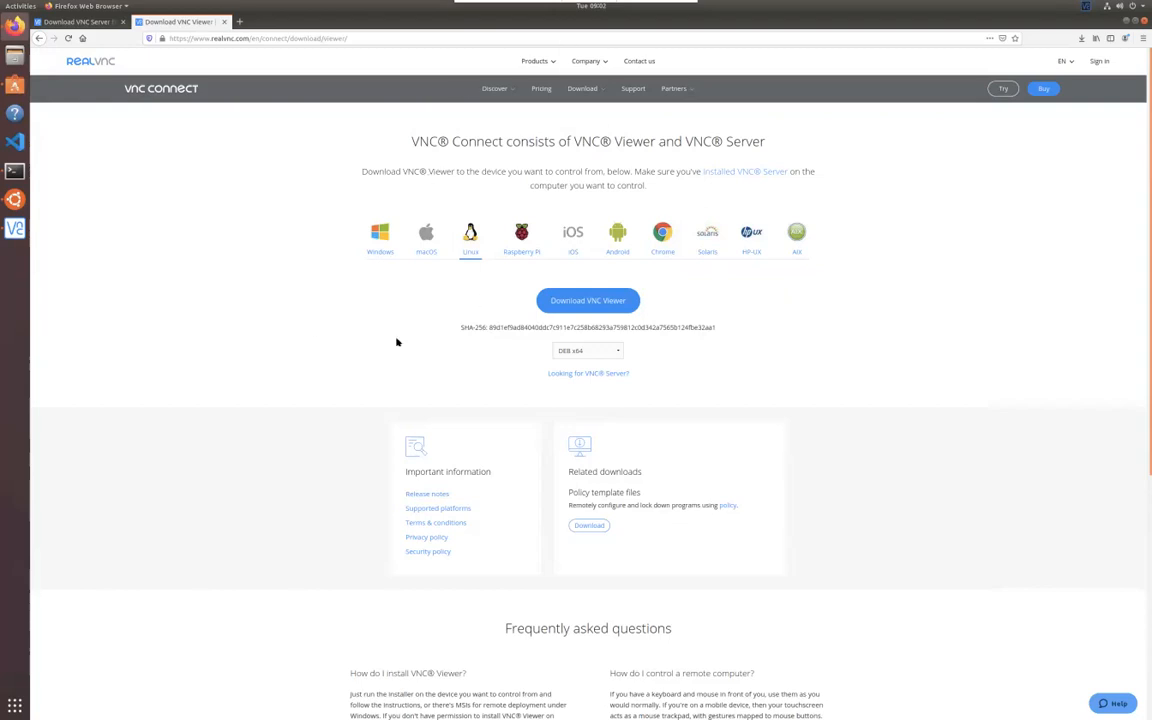
{"action": "key", "text": "ctrl+Left"}
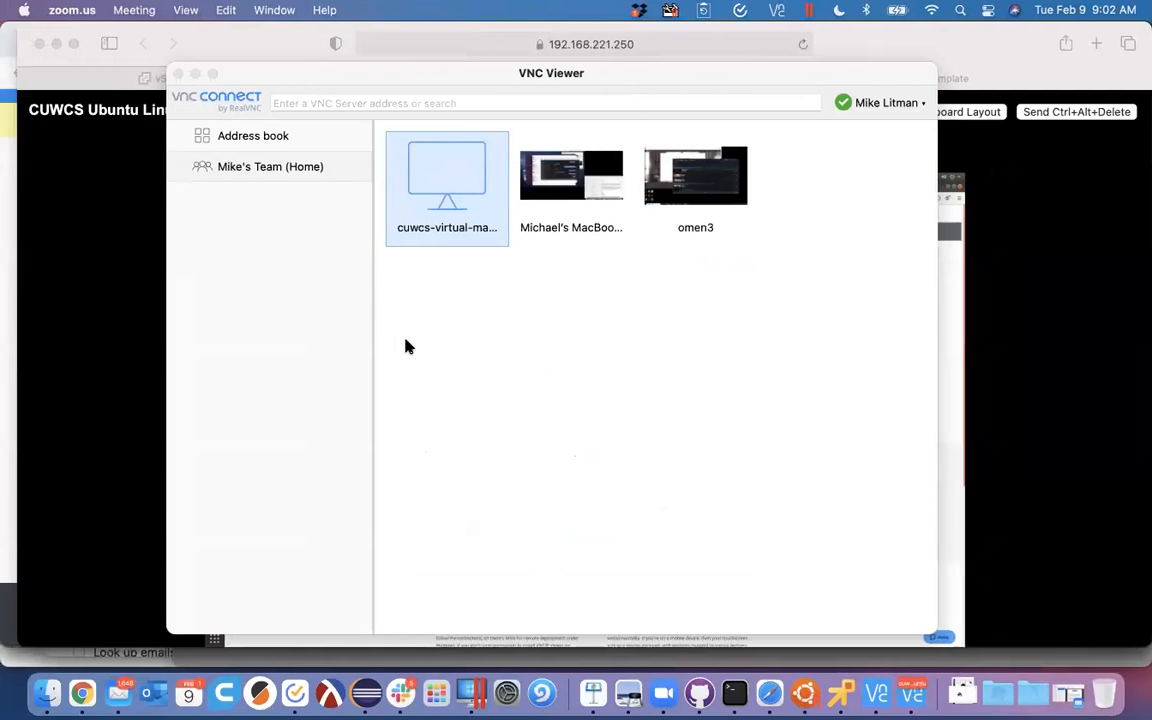